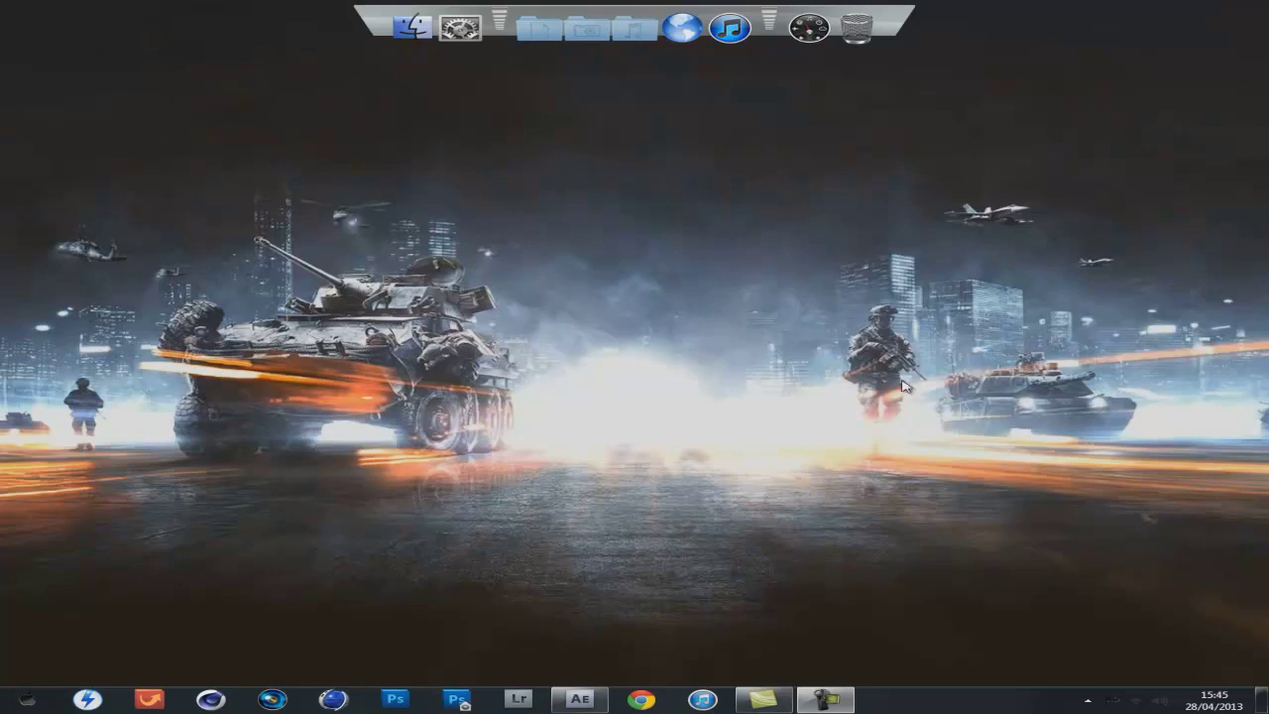
Play the battlefield wallpaper as an animated DreamScene from the desktop's right-click menu
right_click(723, 270)
click(823, 368)
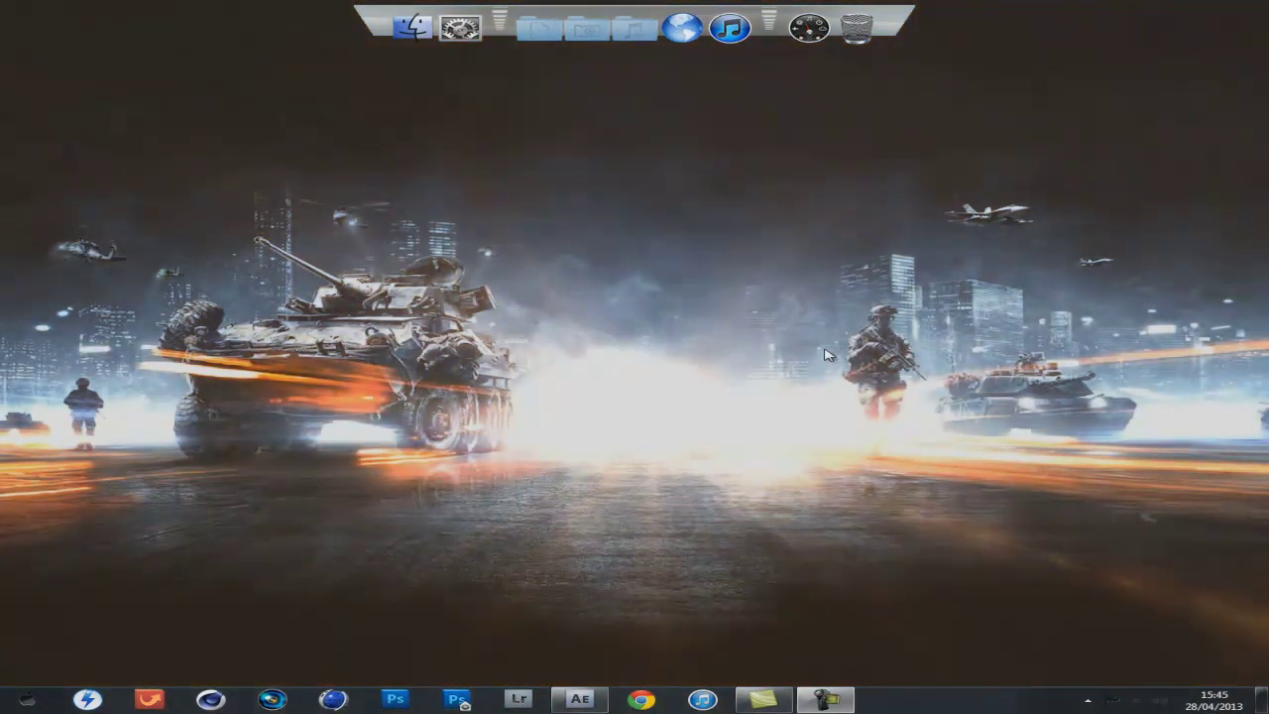
right_click(751, 347)
click(799, 439)
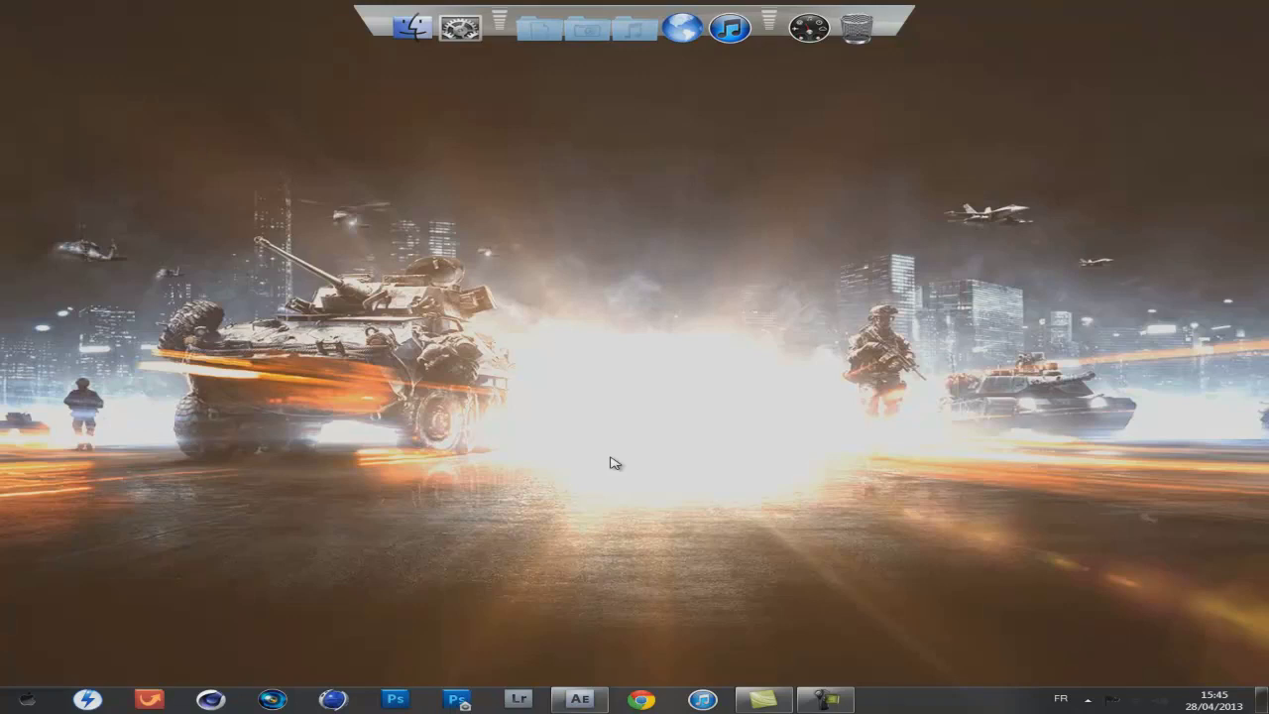
Create a new composition named 'test écran' in After Effects
click(581, 698)
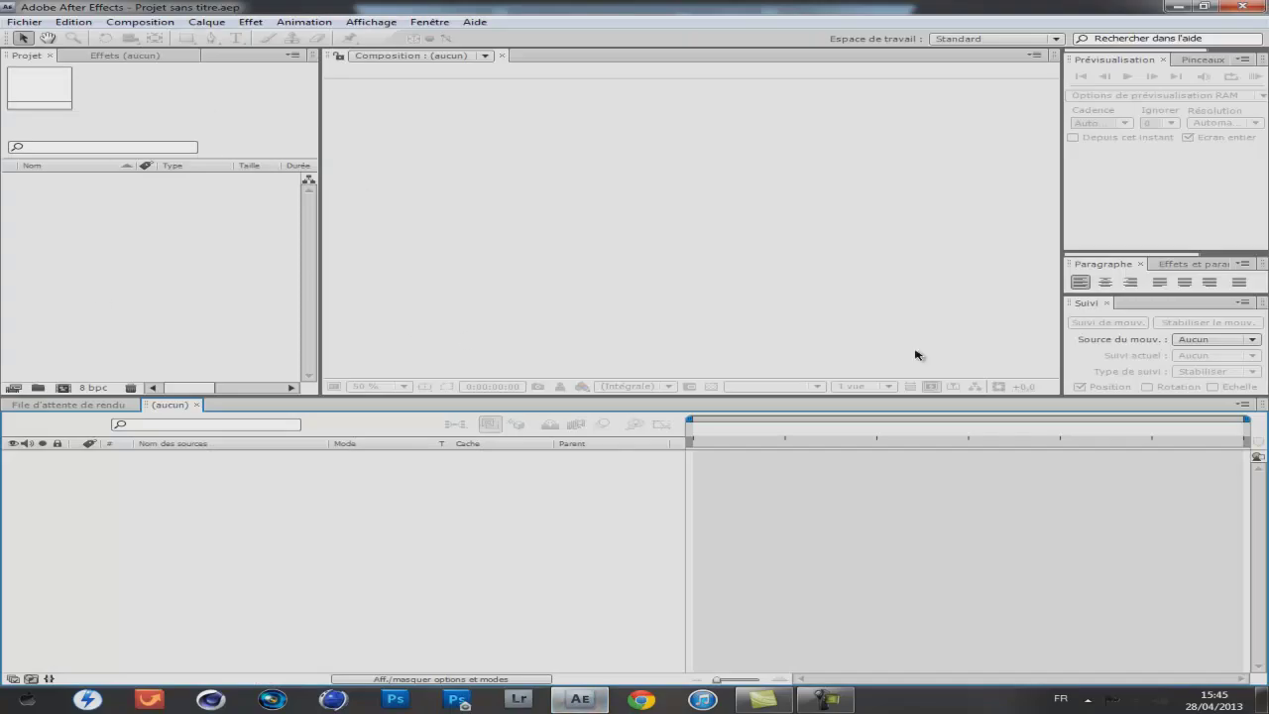
click(140, 21)
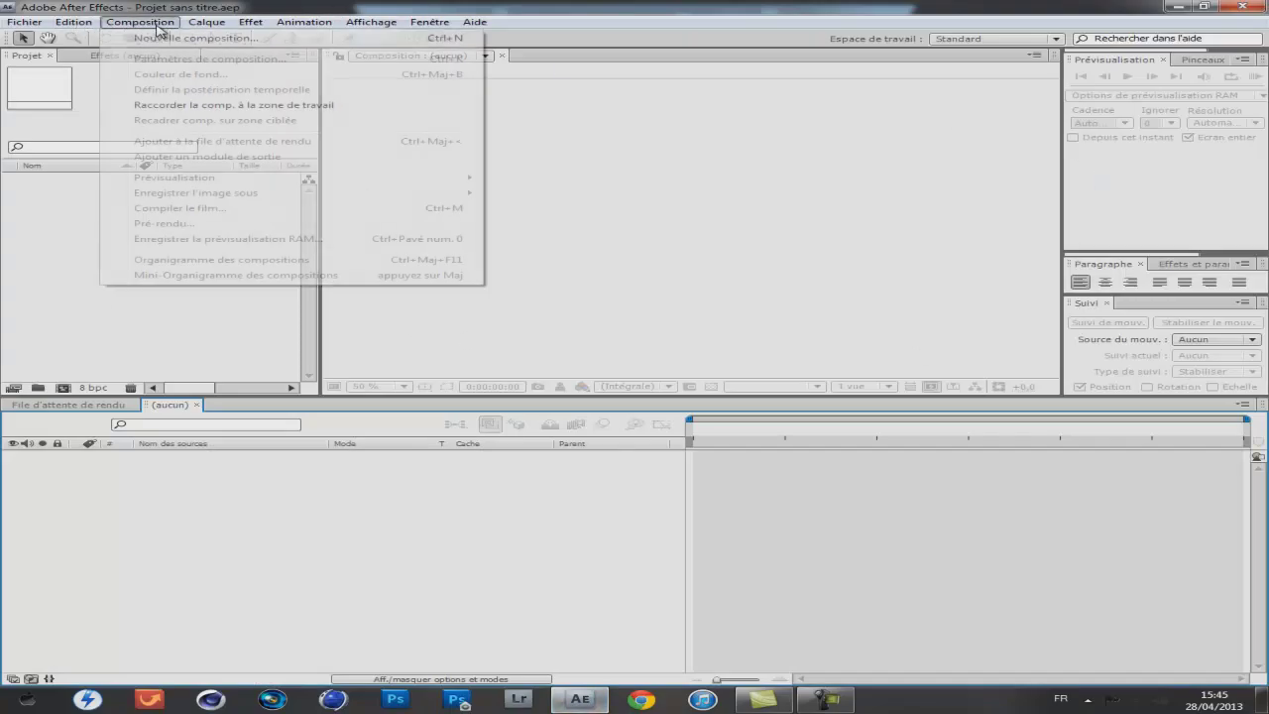
click(178, 40)
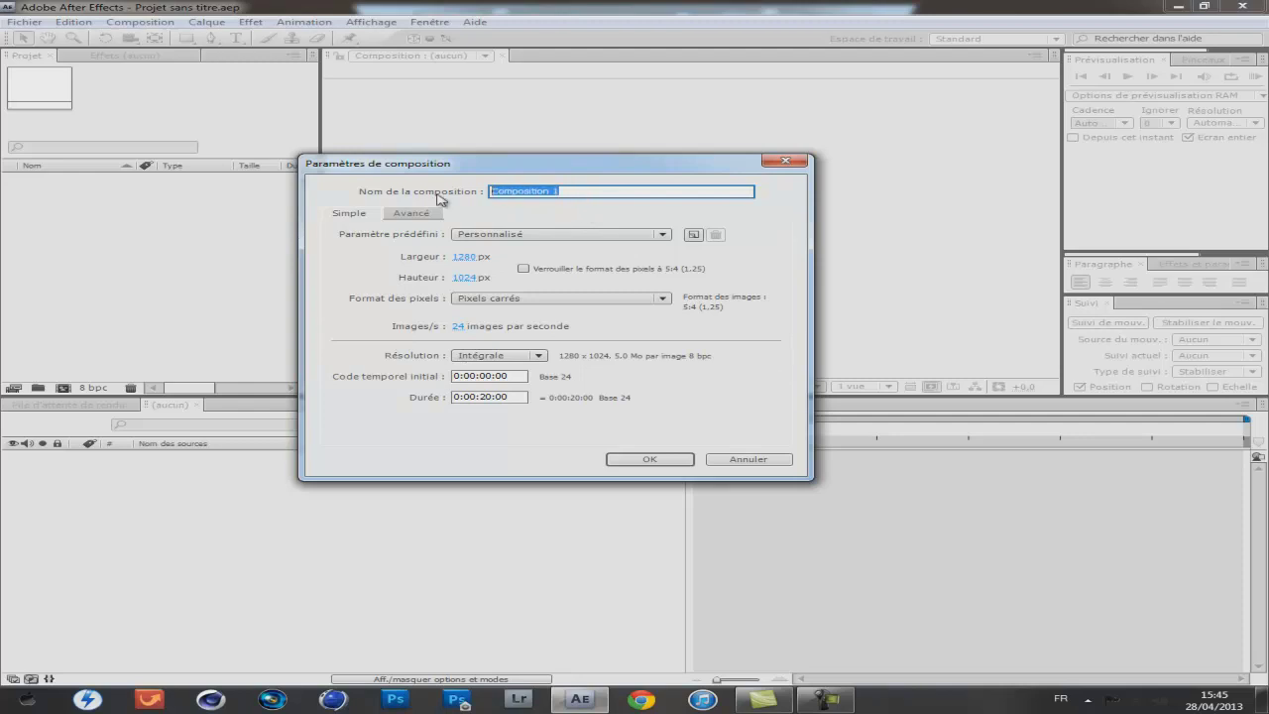
text(test écra)
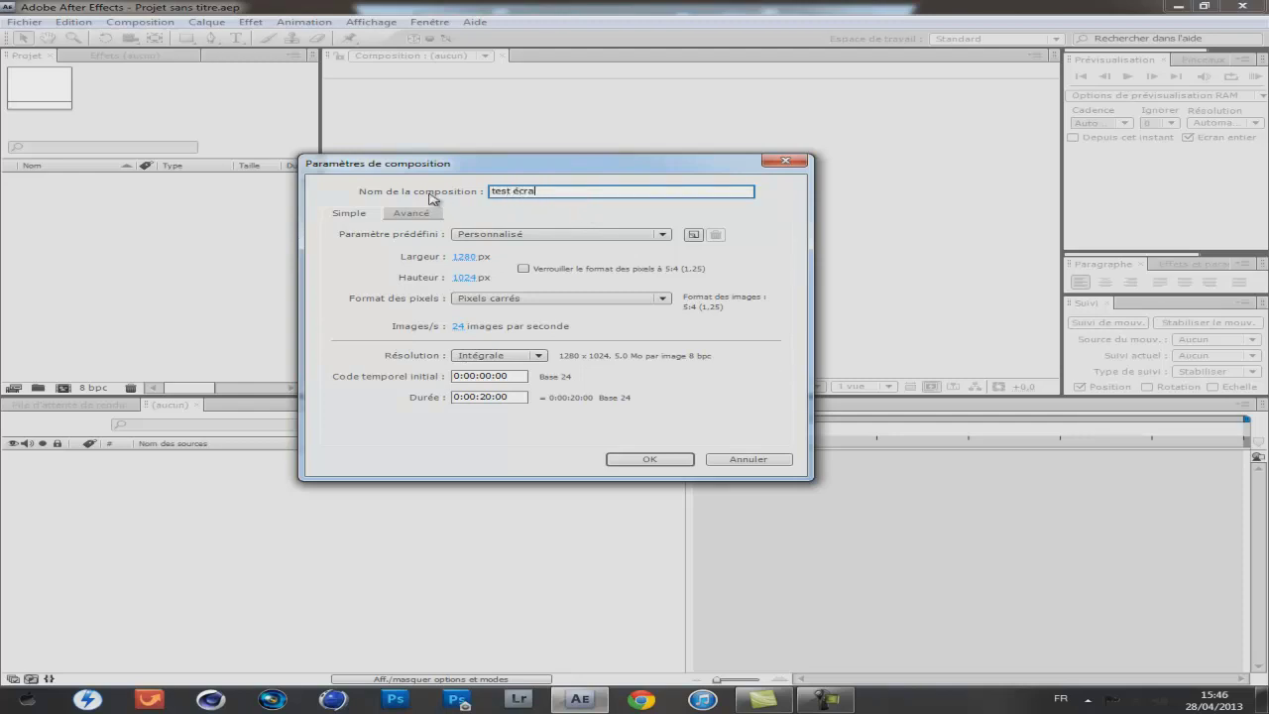
key(Return)
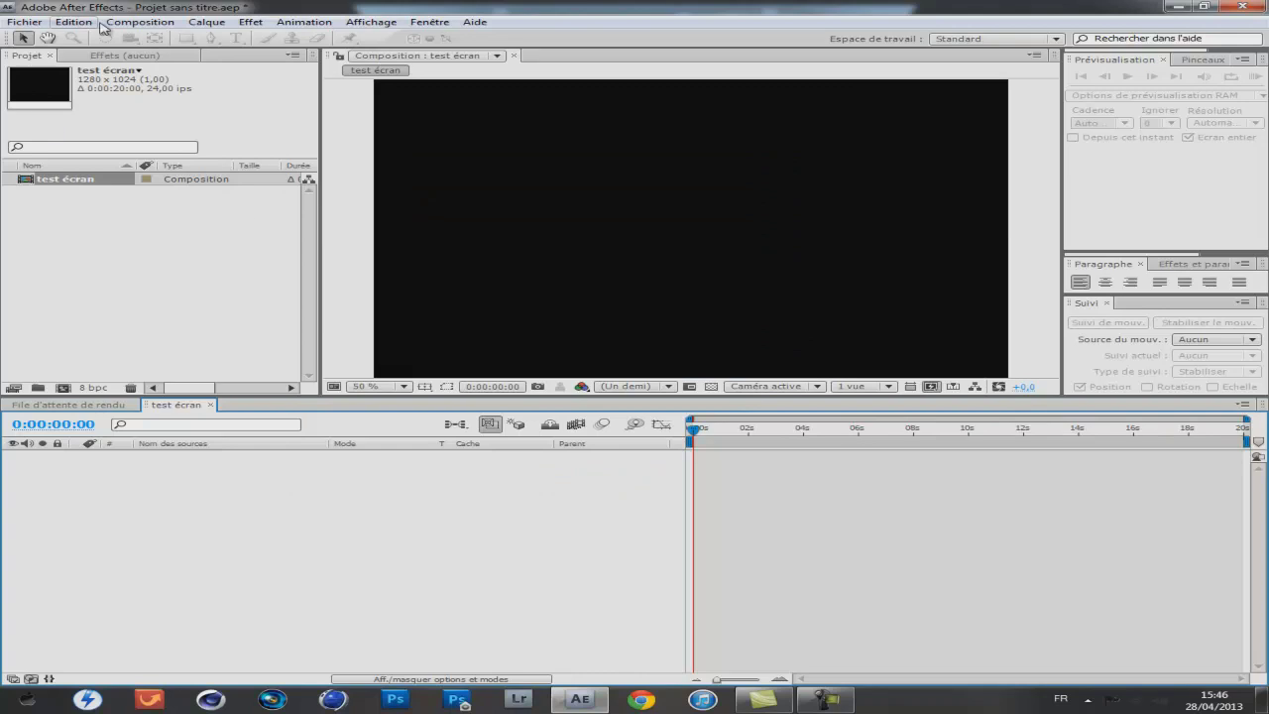
Confirm the composition is 1280×1024, 24 fps, lasting 0:00:20:00
click(139, 22)
click(173, 60)
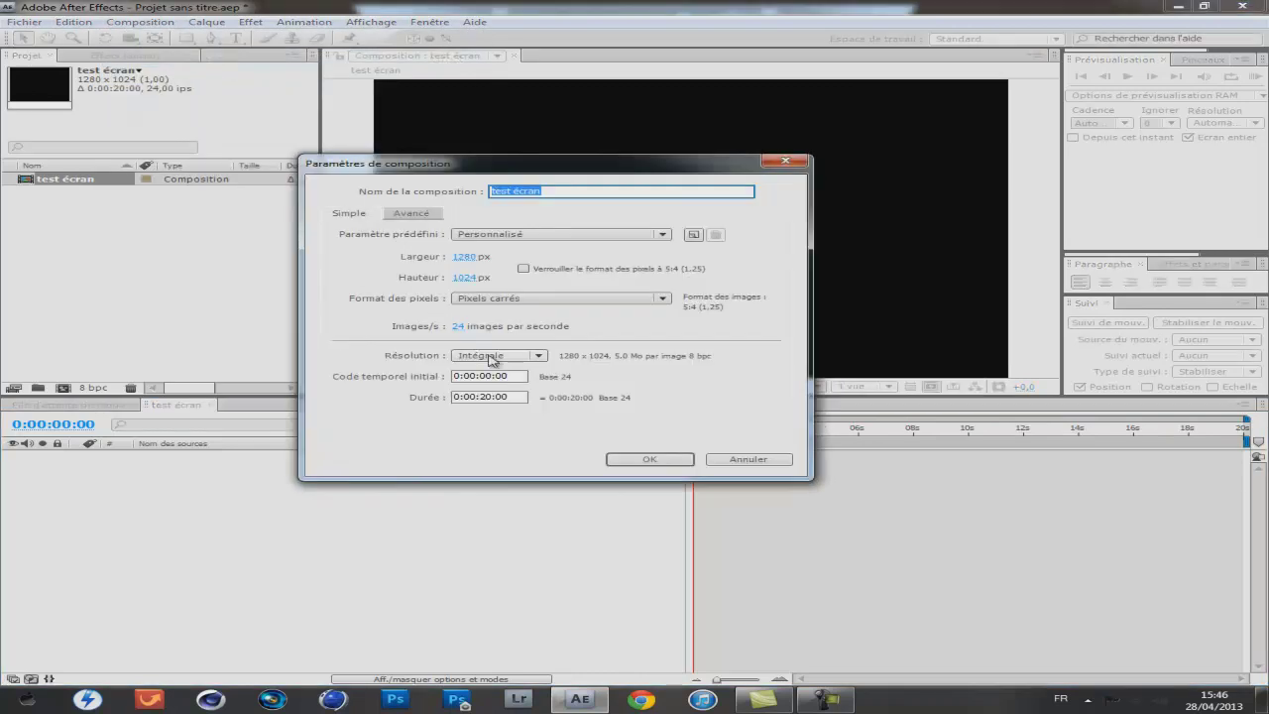
click(485, 396)
click(503, 430)
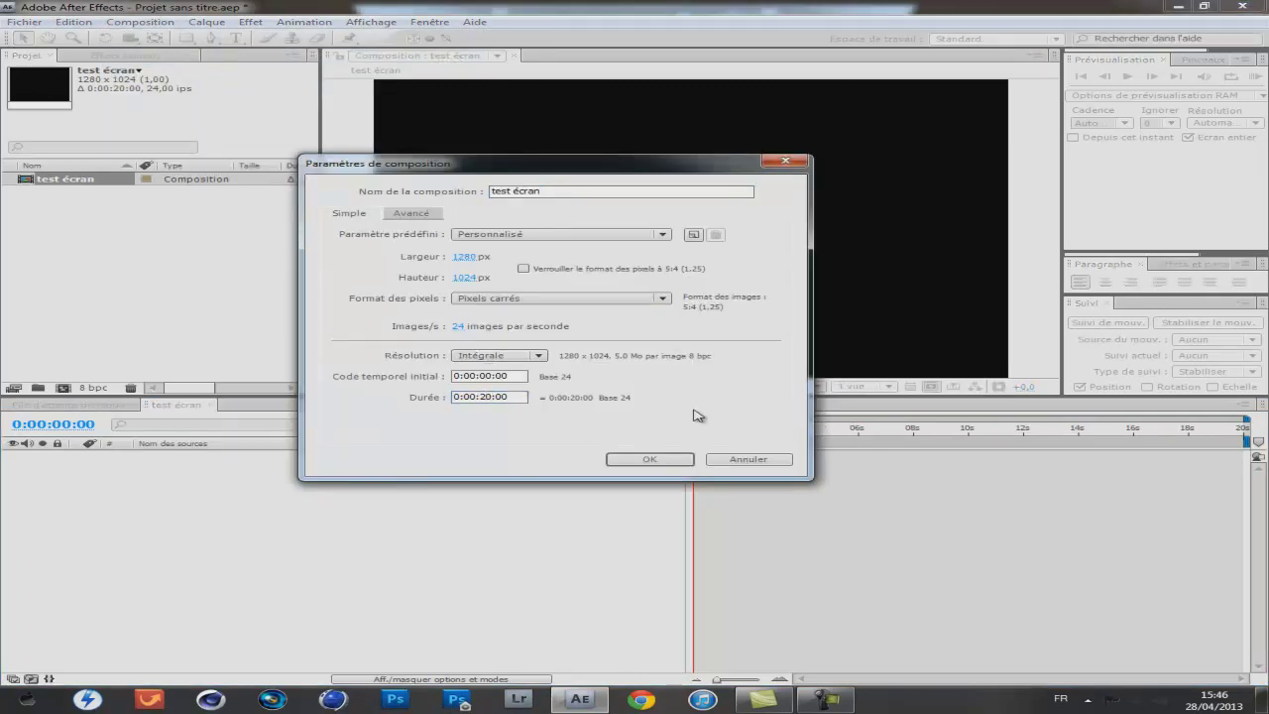
click(662, 461)
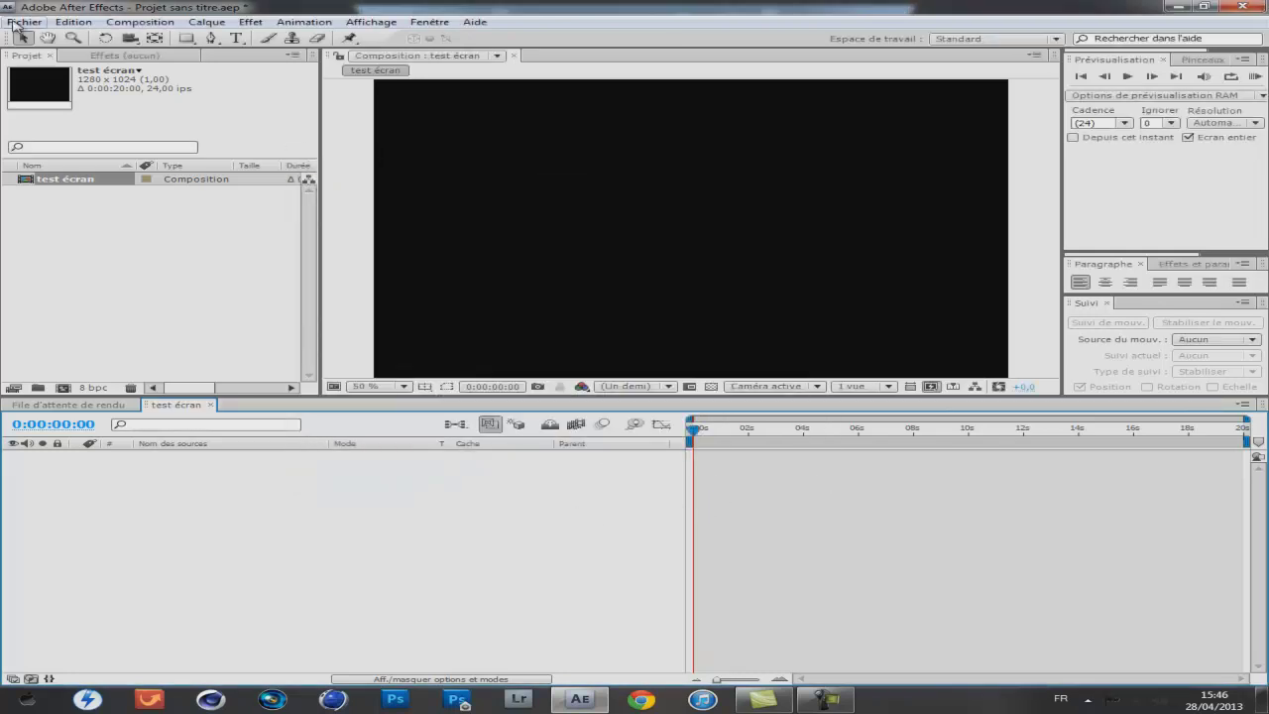
Import the image bf3 fond.jpg into the project
scroll(703, 207, down, 2)
scroll(651, 199, up, 2)
click(25, 22)
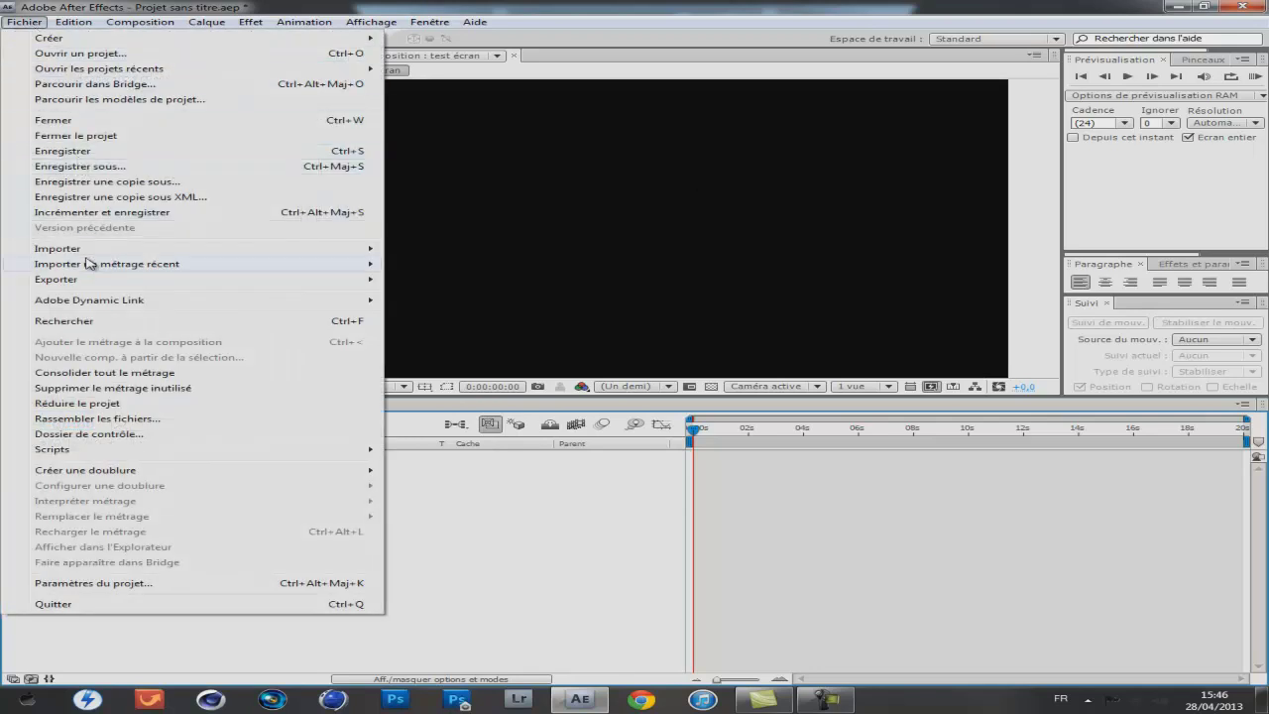
mouse_move(99, 253)
click(410, 246)
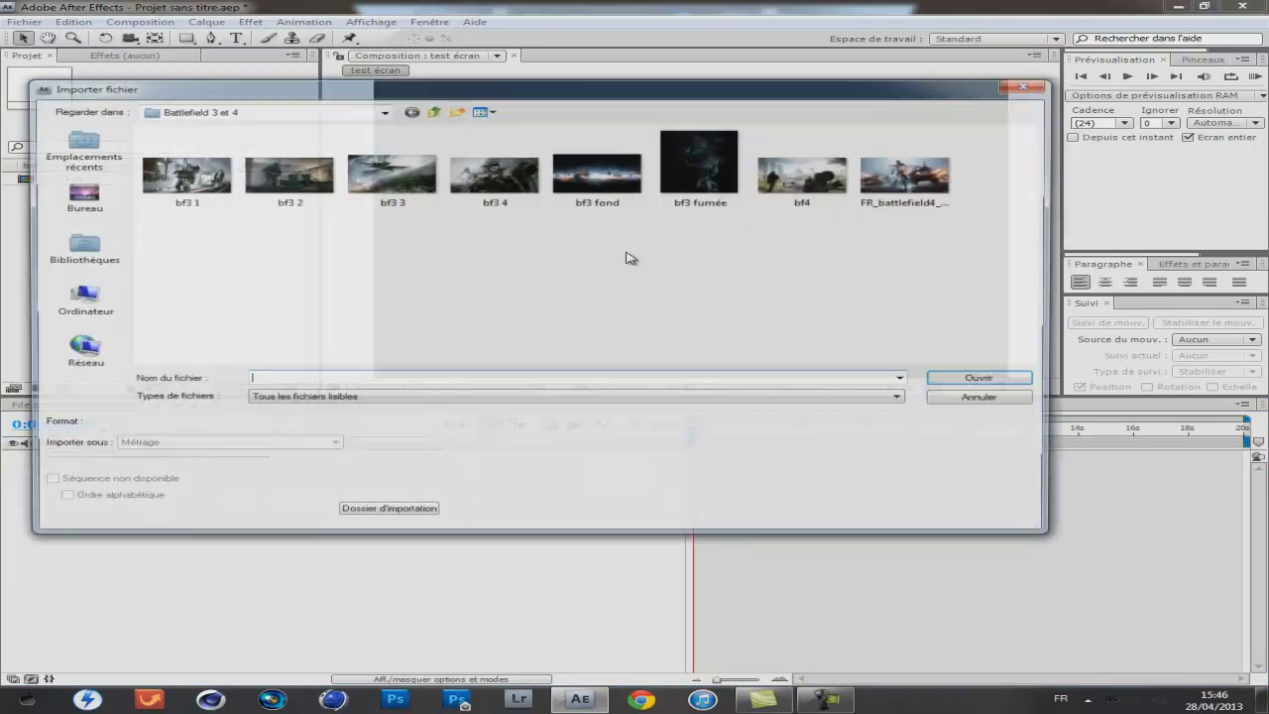
double_click(593, 198)
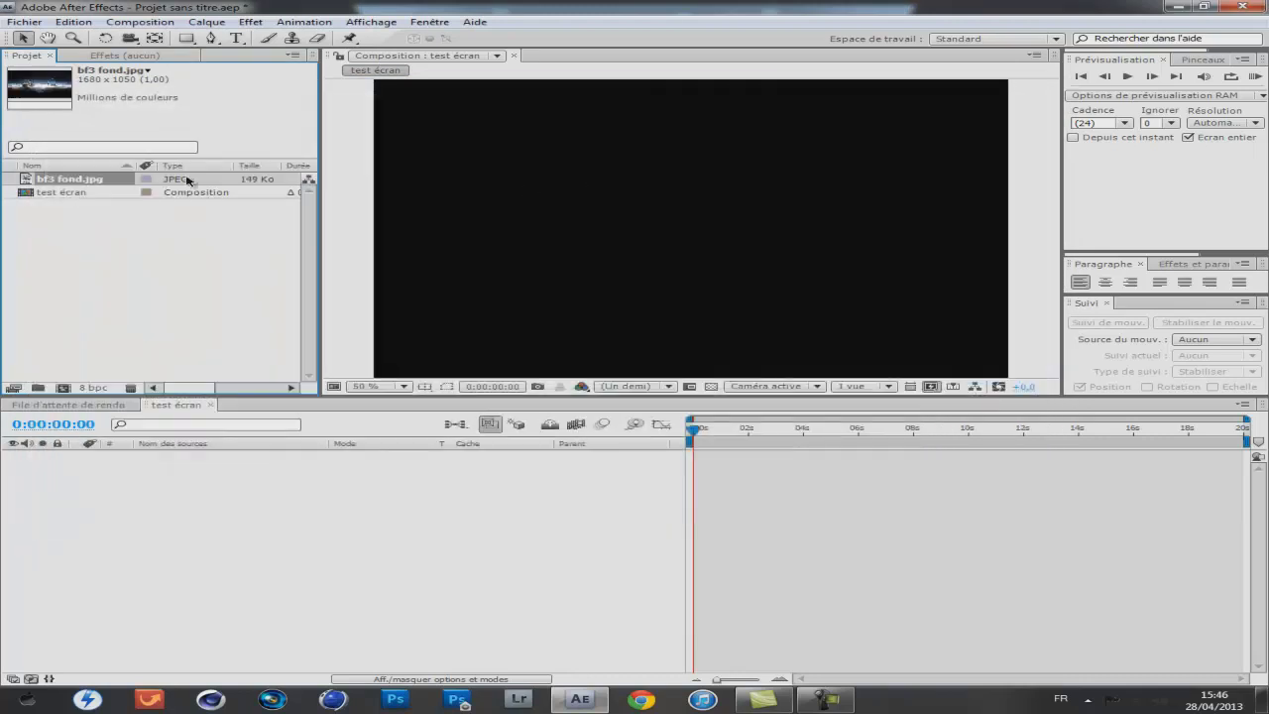
Place bf3 fond.jpg into test écran as a layer and scale it up to fill the frame
drag(54, 181, 261, 486)
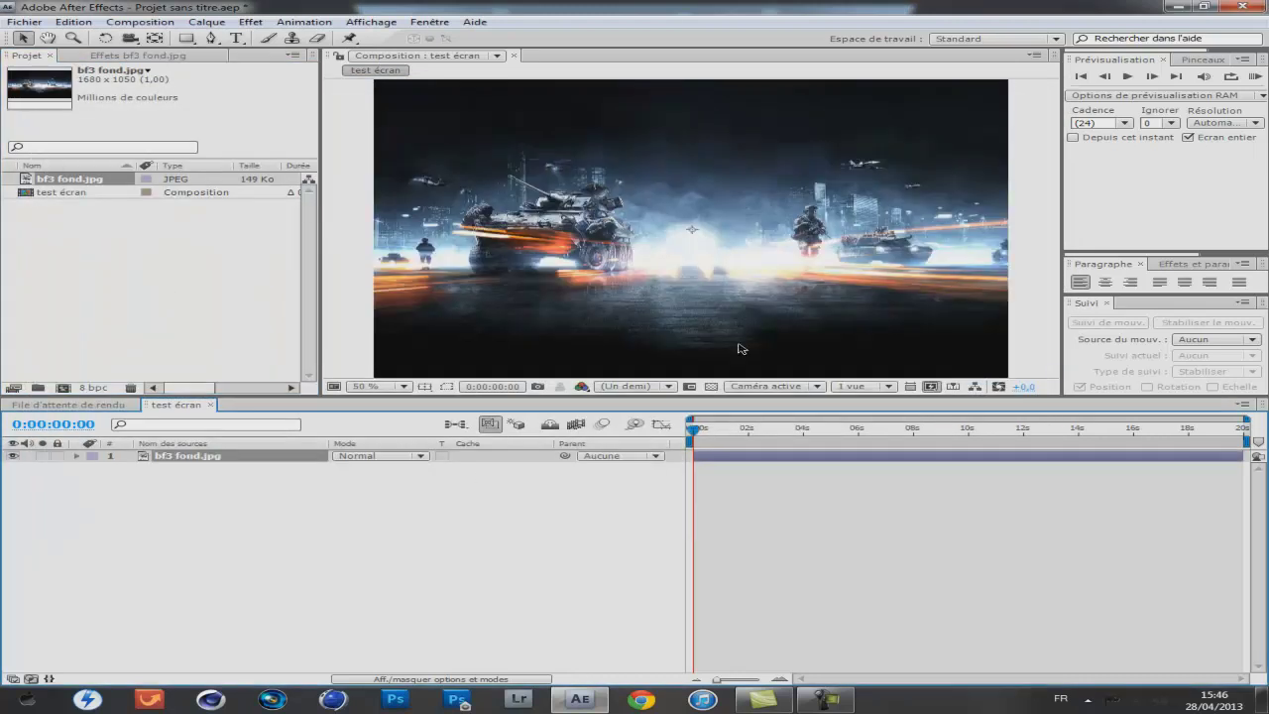
scroll(680, 340, down, 2)
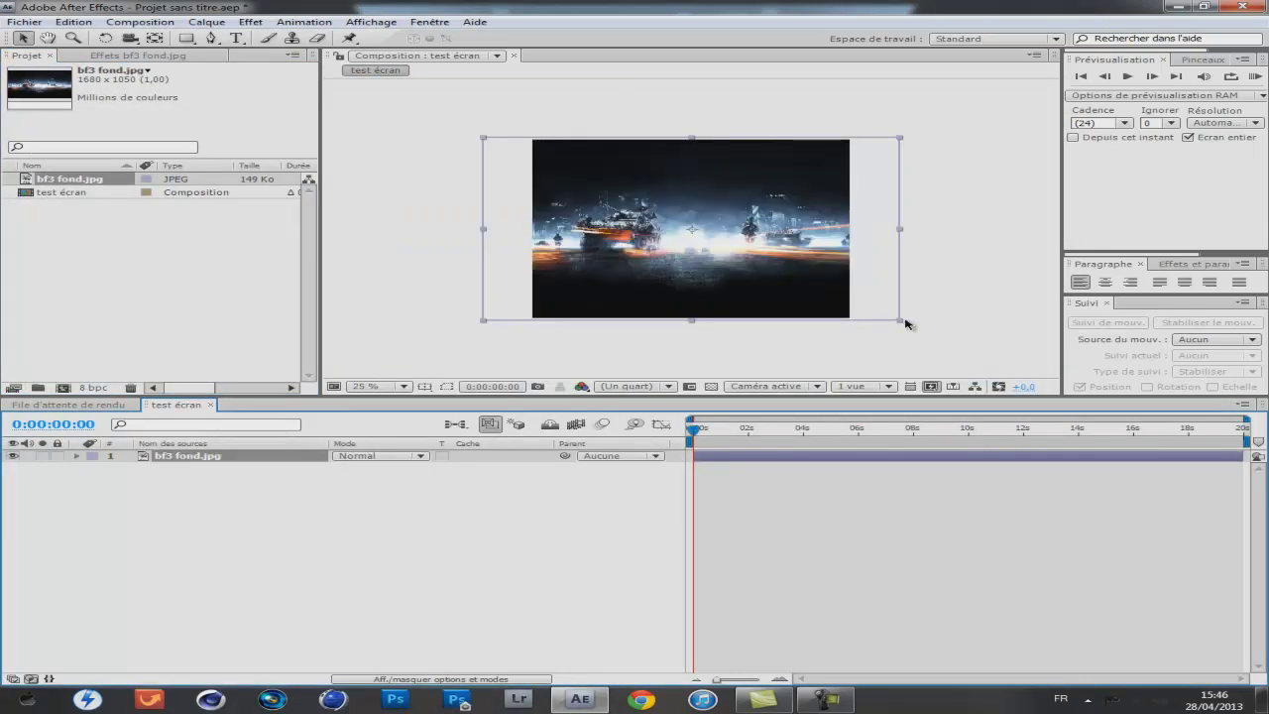
drag(897, 324, 912, 324)
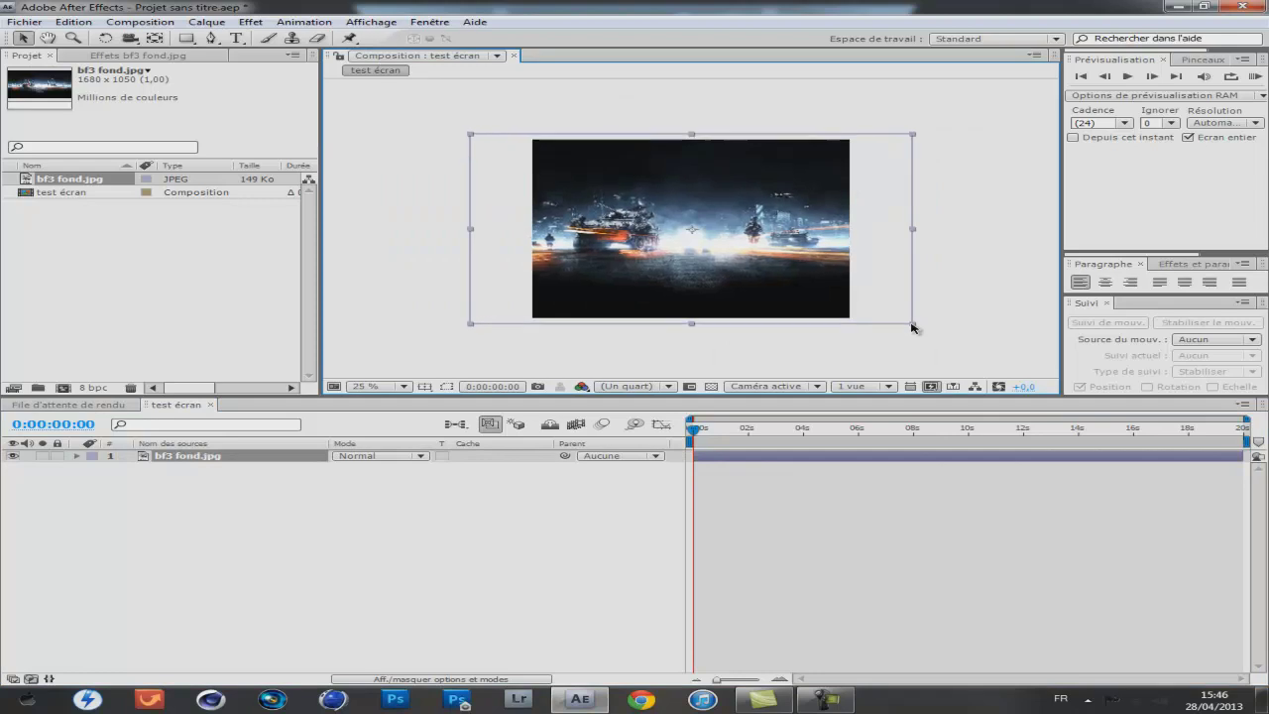
click(739, 366)
scroll(675, 317, up, 2)
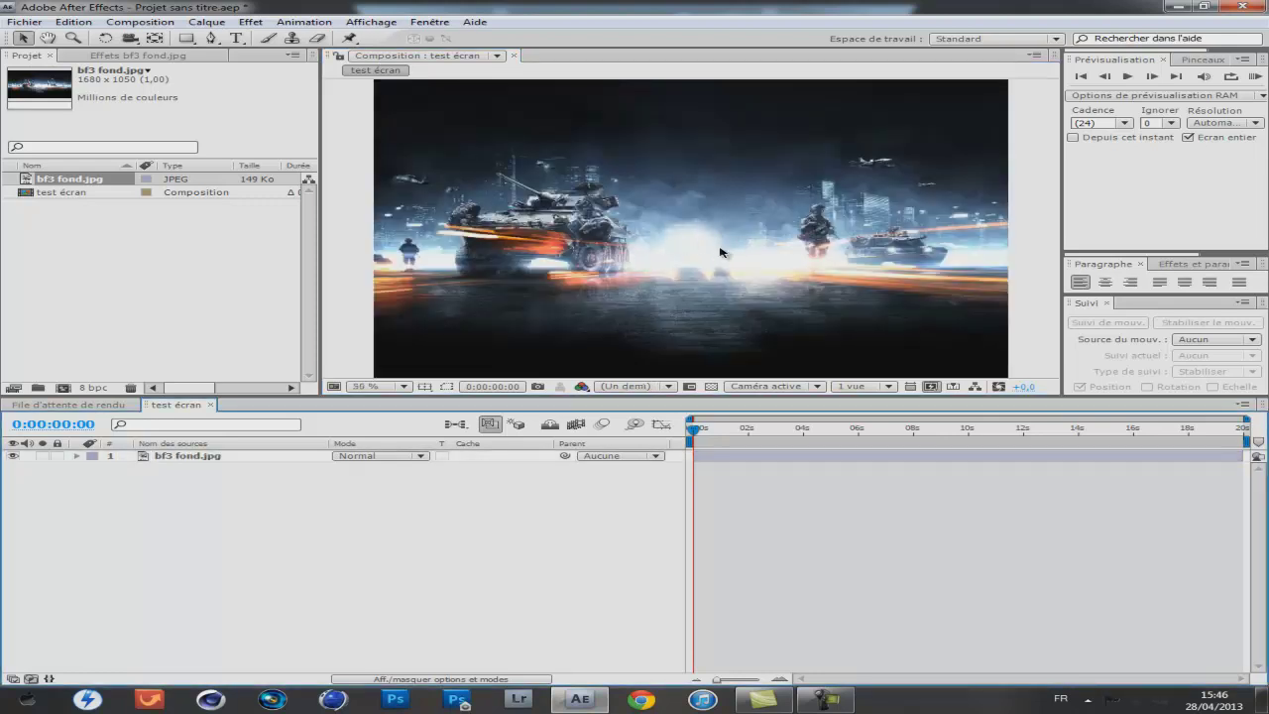
Add a black composition-sized solid, Noir uni 1, above the background image
right_click(239, 487)
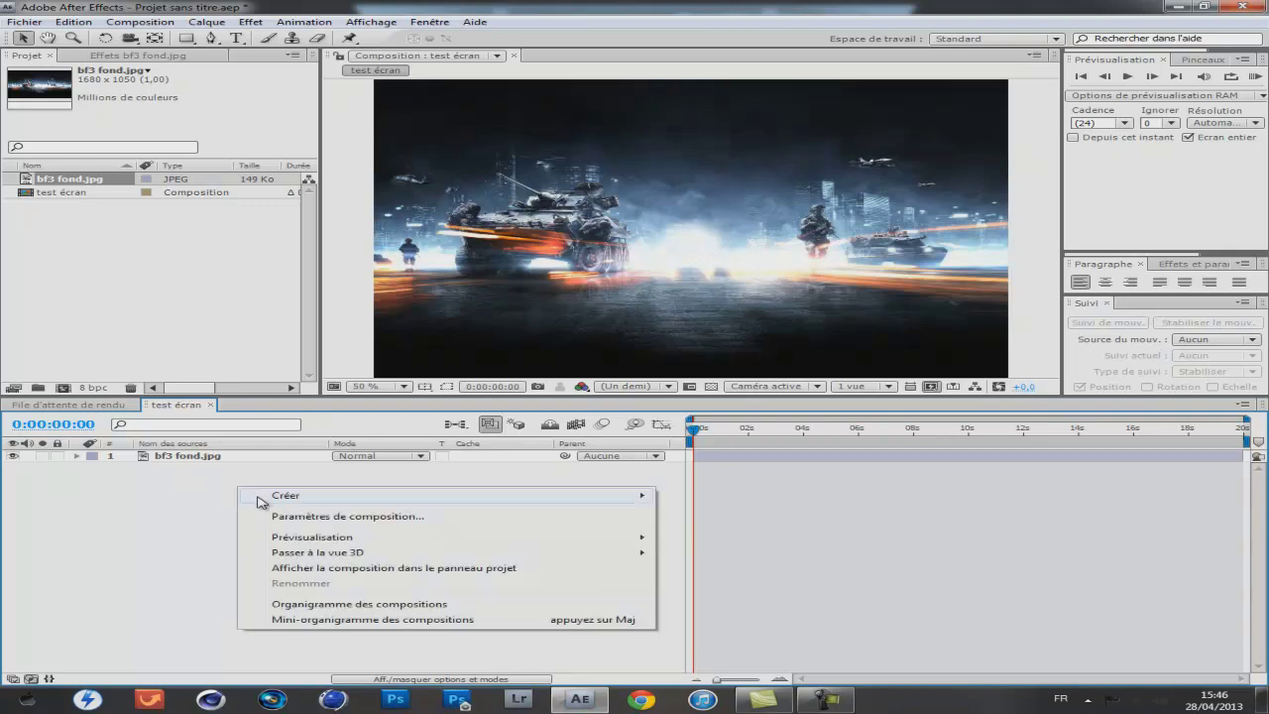
right_click(185, 494)
mouse_move(332, 503)
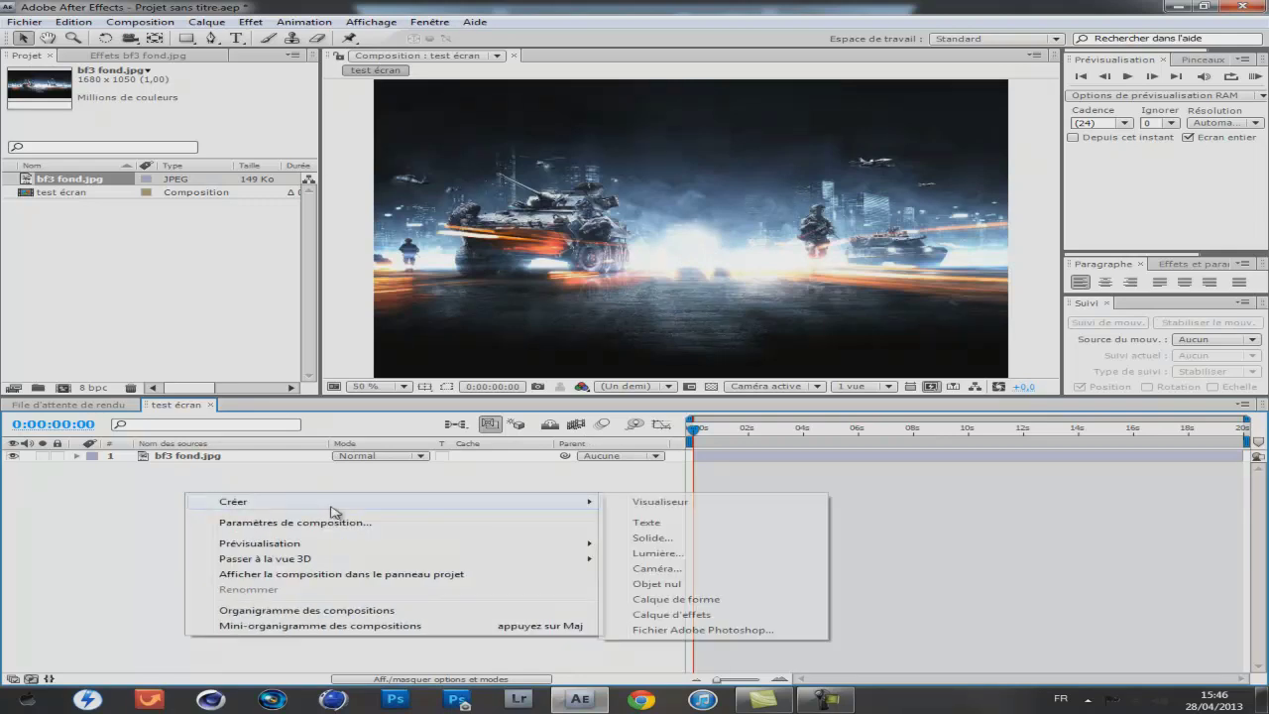
click(644, 543)
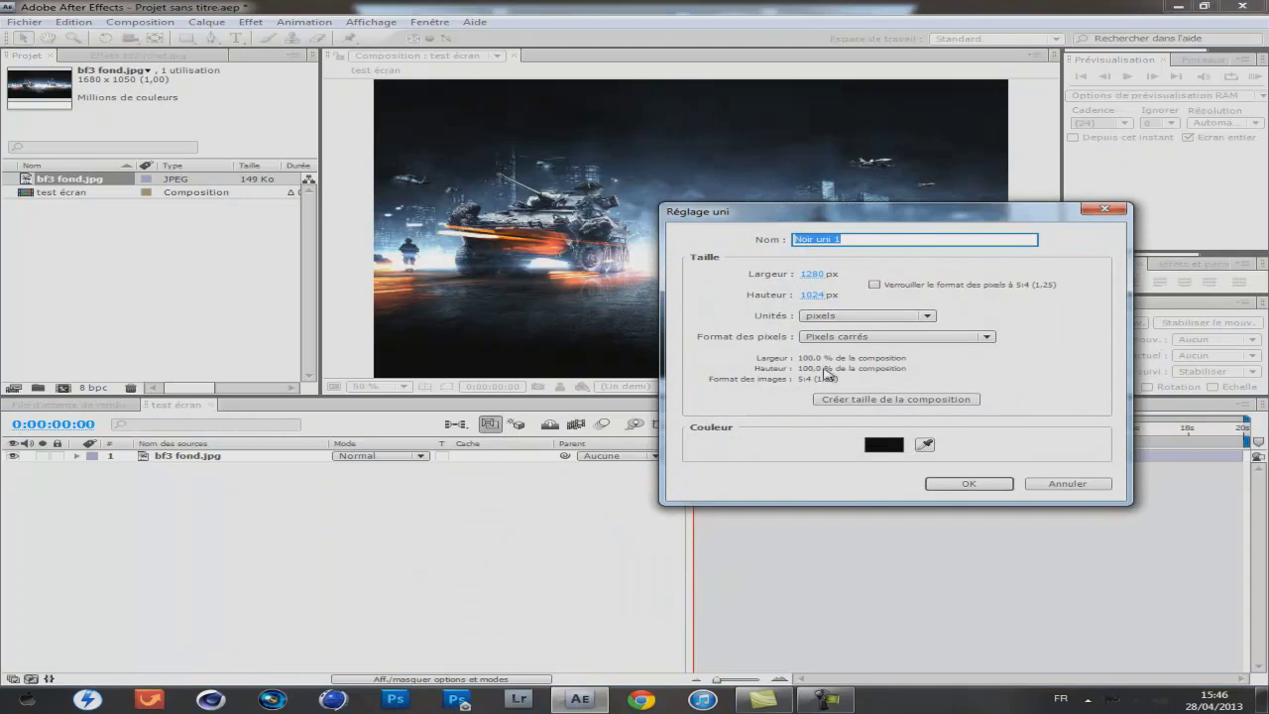
click(872, 400)
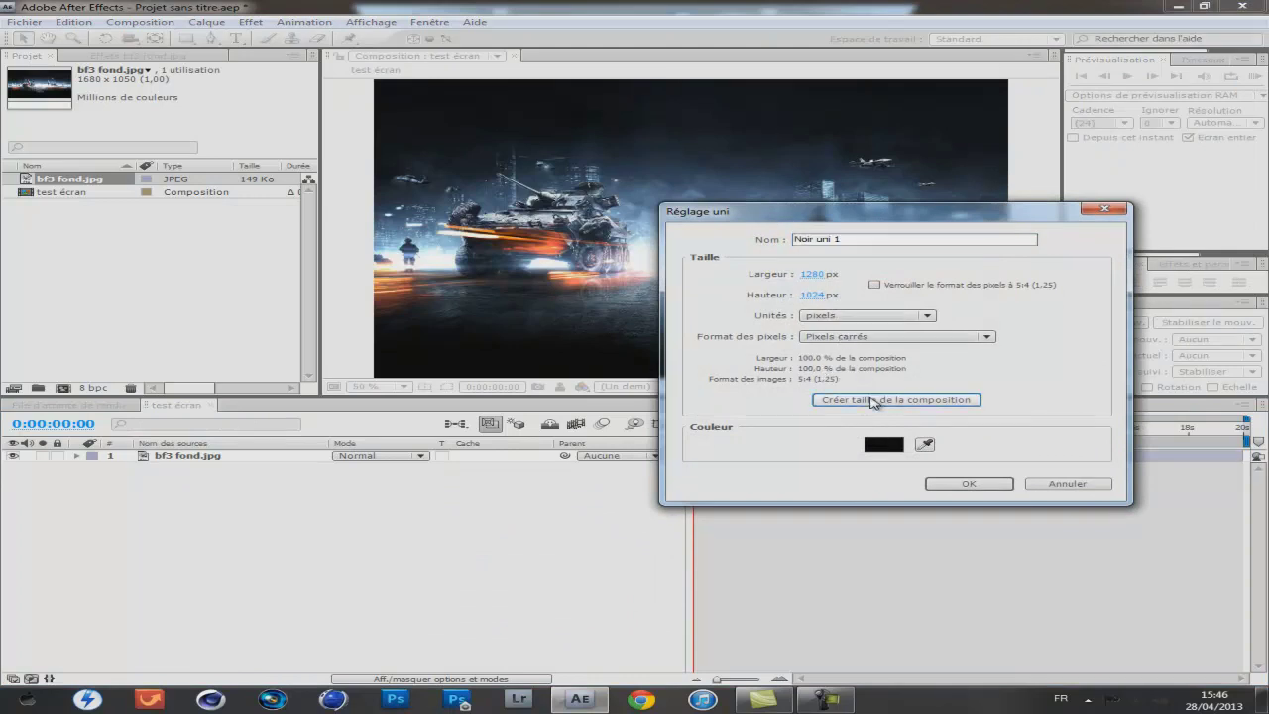
click(969, 485)
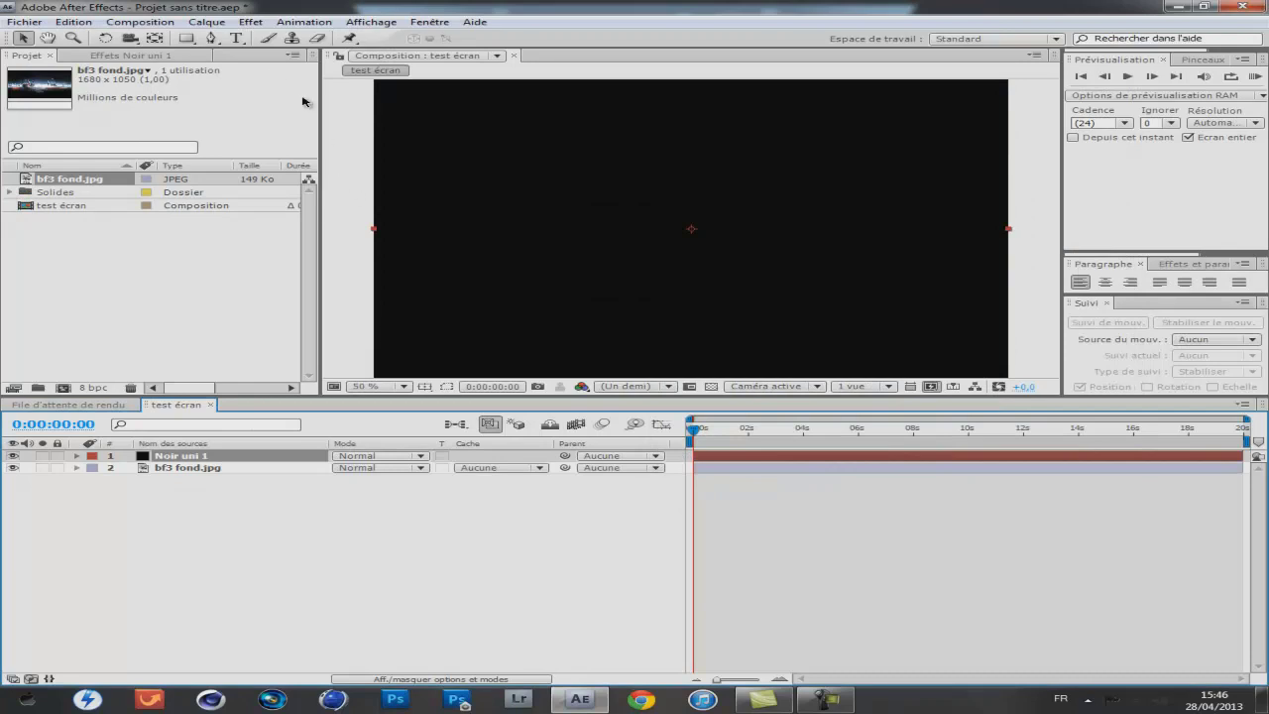
Apply Video Copilot Optical Flares to Noir uni 1 and show the blending-mode column
click(250, 22)
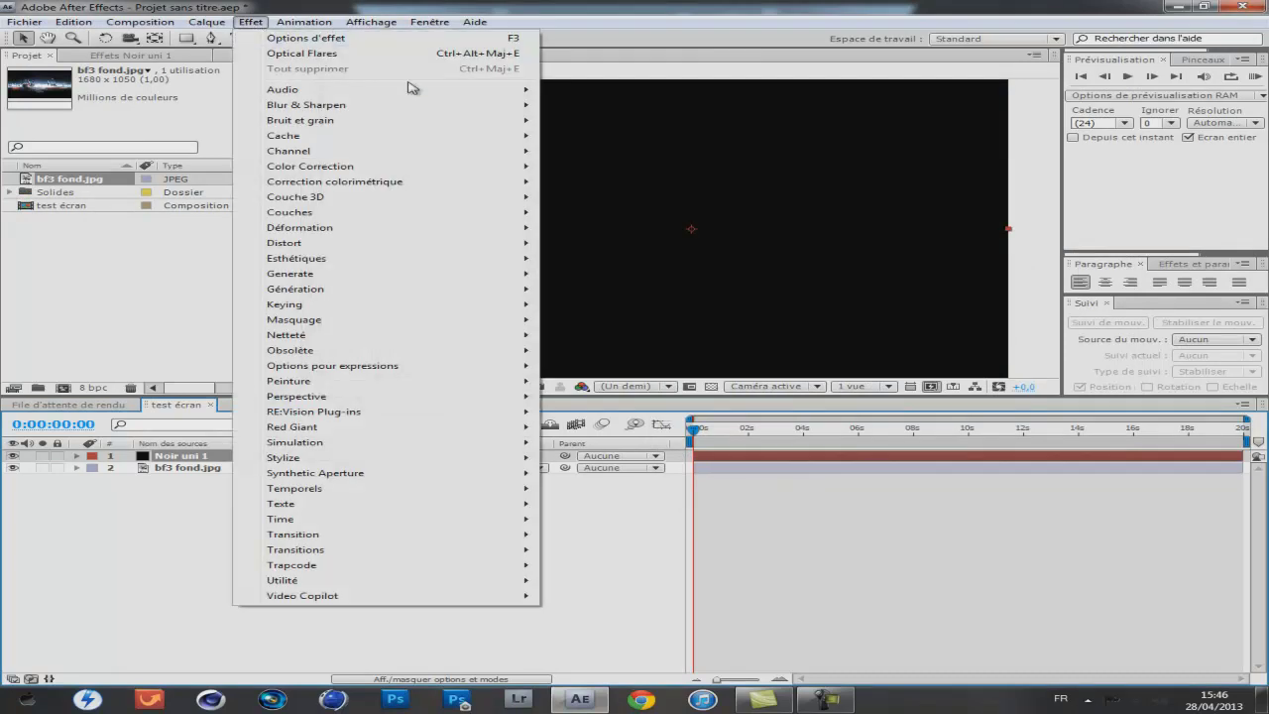
mouse_move(454, 597)
click(624, 613)
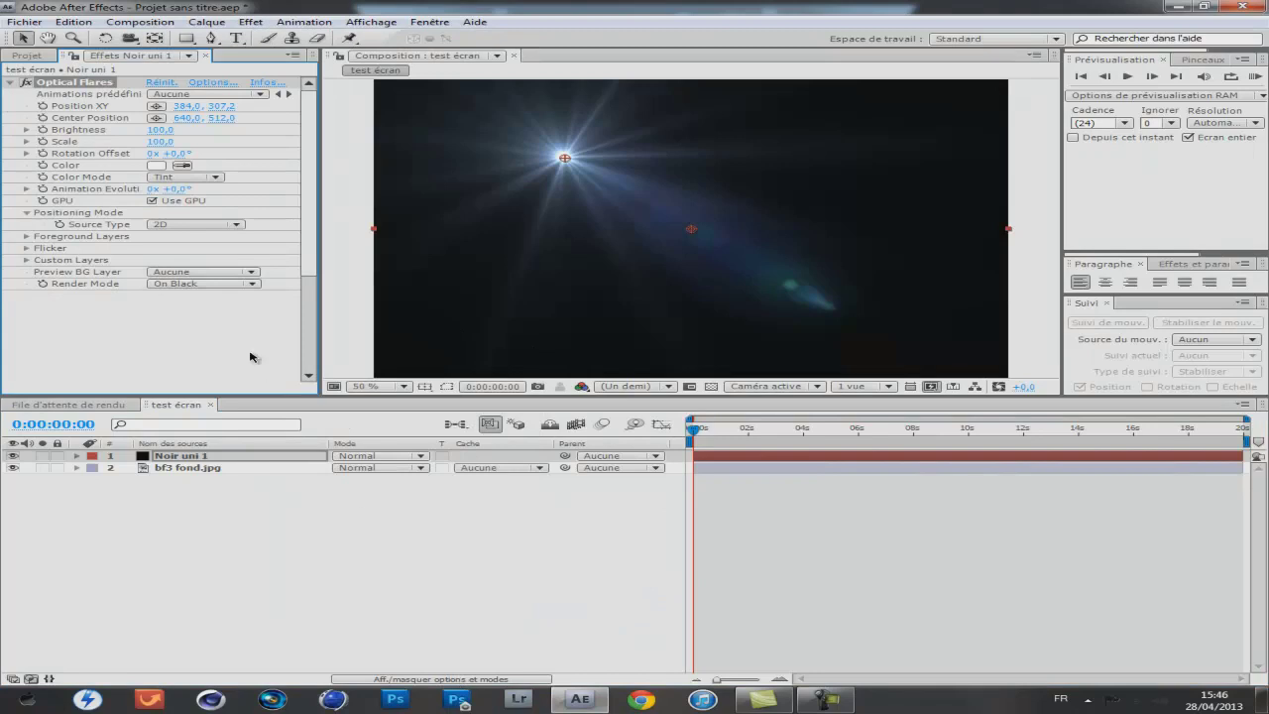
click(421, 680)
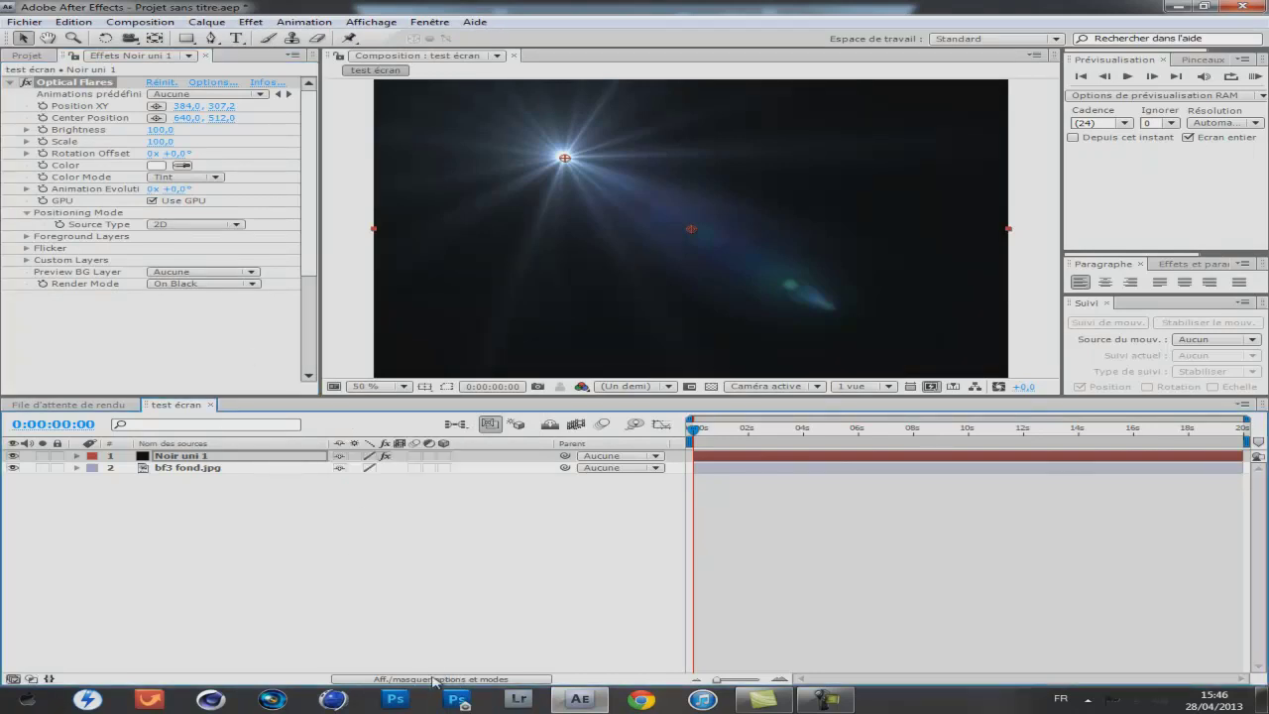
click(436, 679)
Try Addition then Normal blending on the solid, and set the flare to render on transparent
click(396, 456)
click(416, 246)
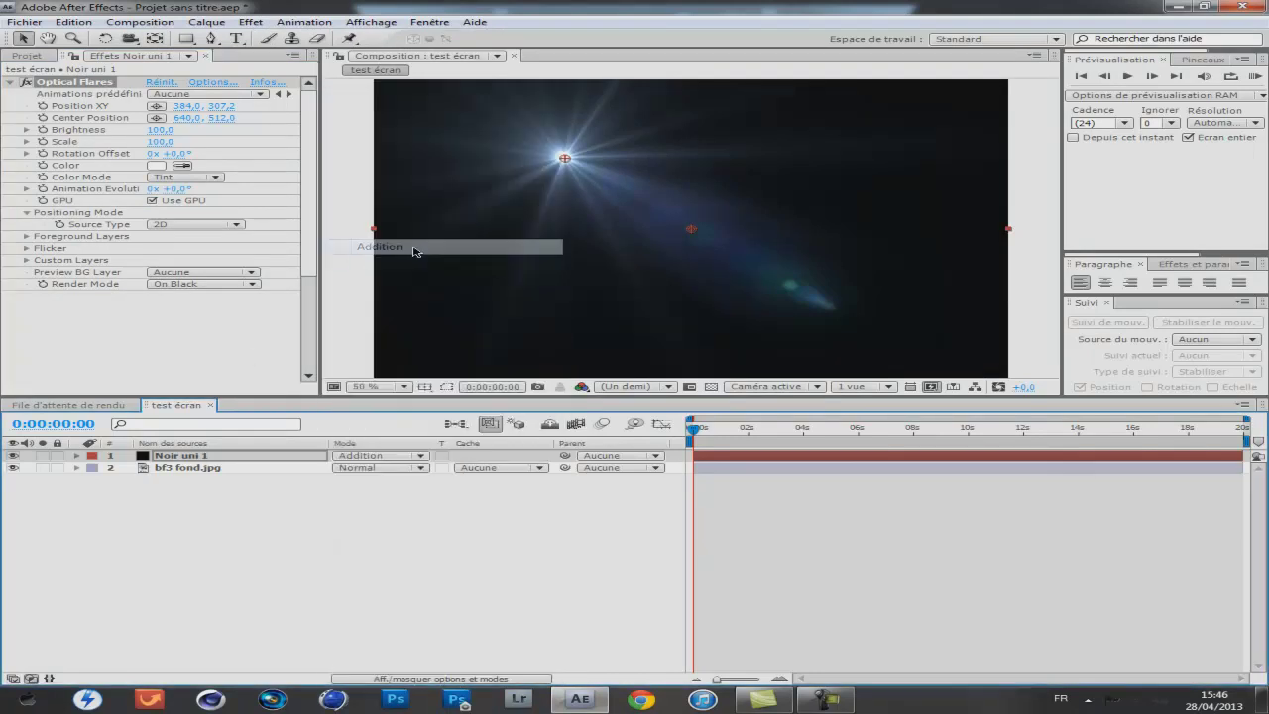
click(375, 457)
click(436, 94)
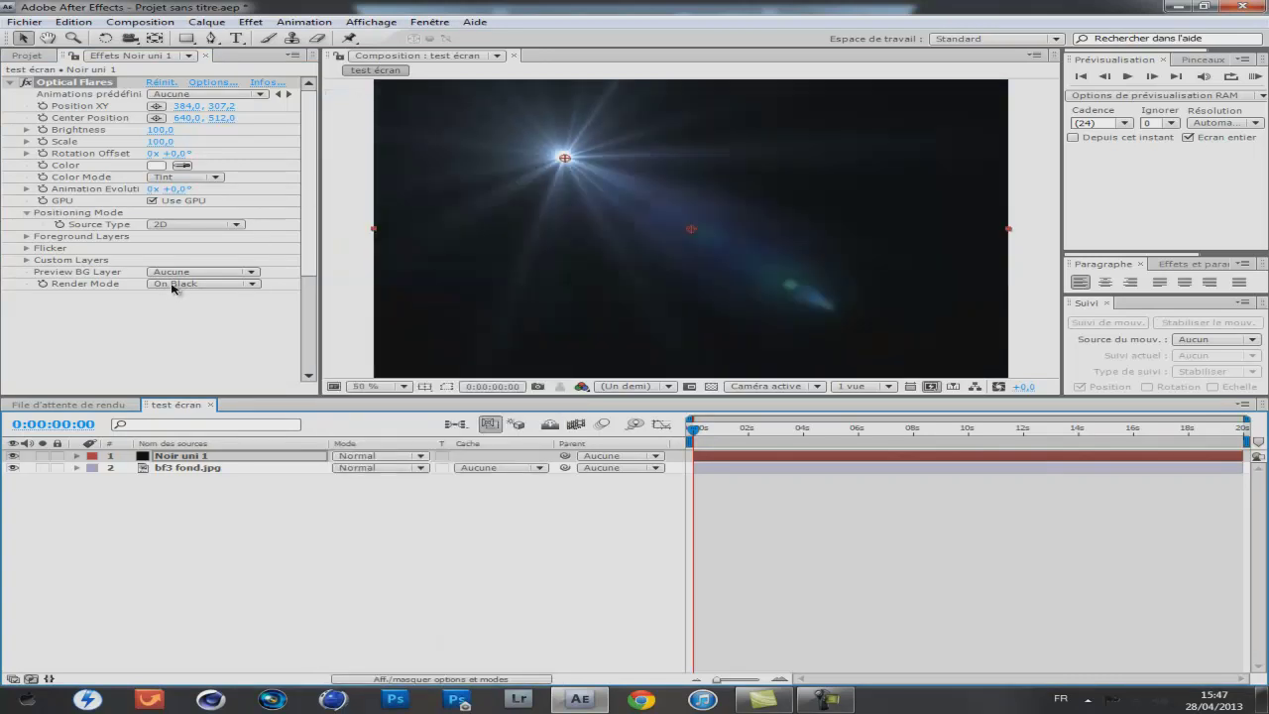
click(174, 285)
click(198, 306)
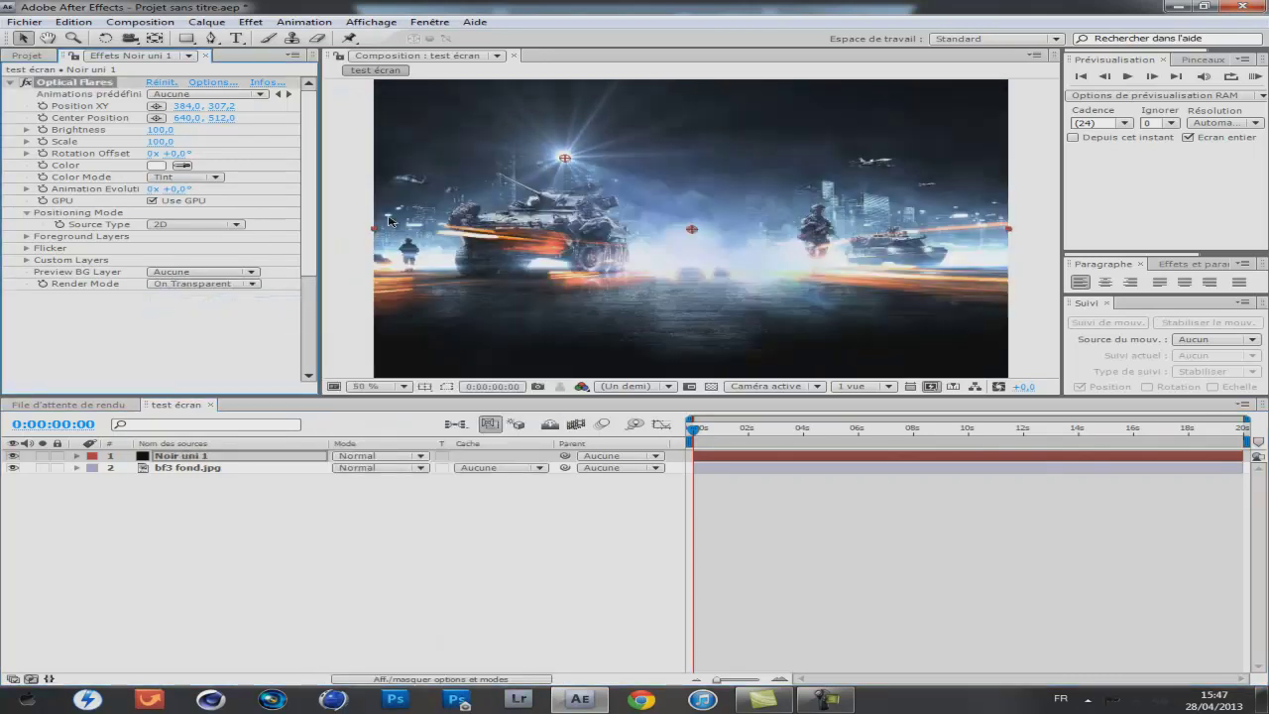
Render the flare on black, blend the solid in Addition mode, and move the flare upper left
click(177, 286)
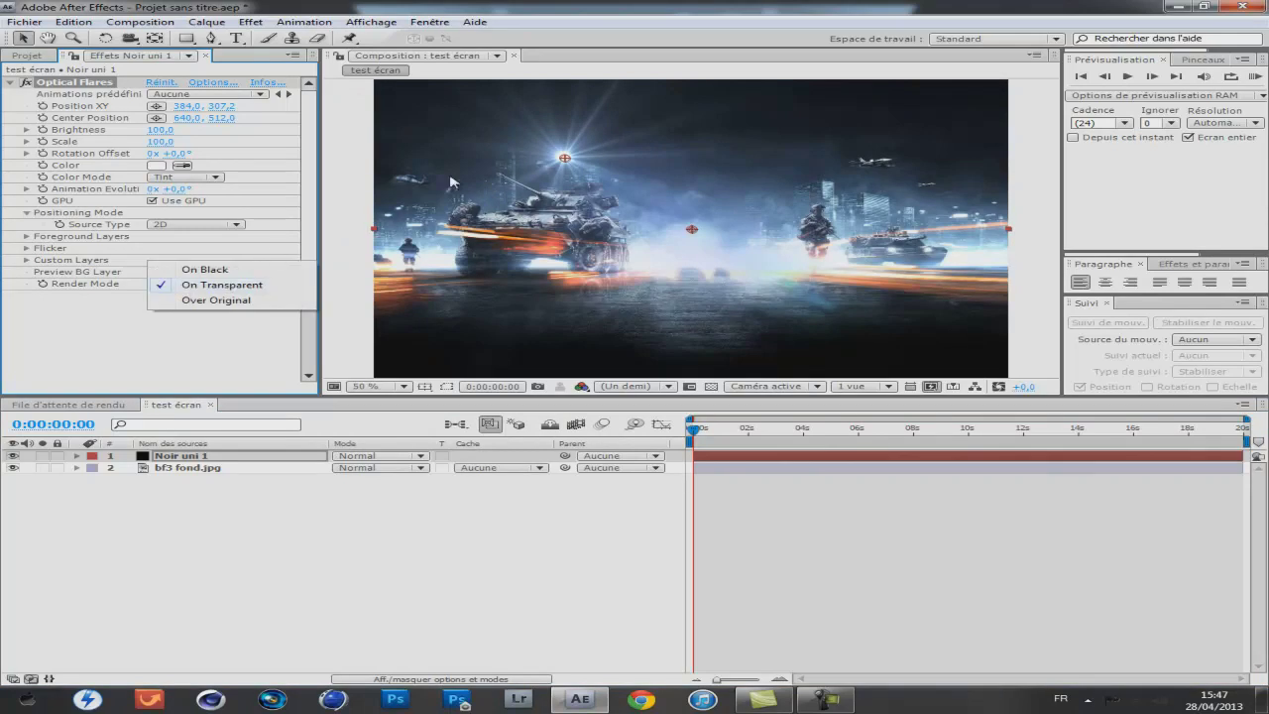
click(202, 268)
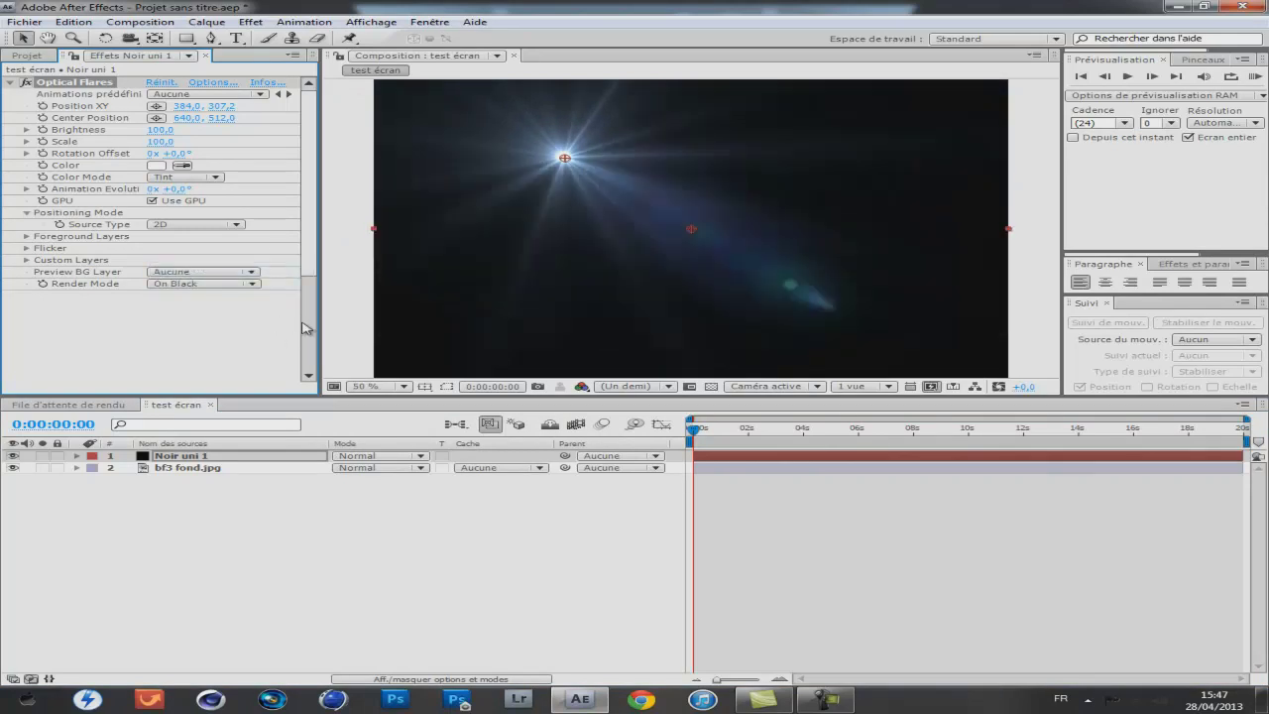
click(383, 457)
click(380, 246)
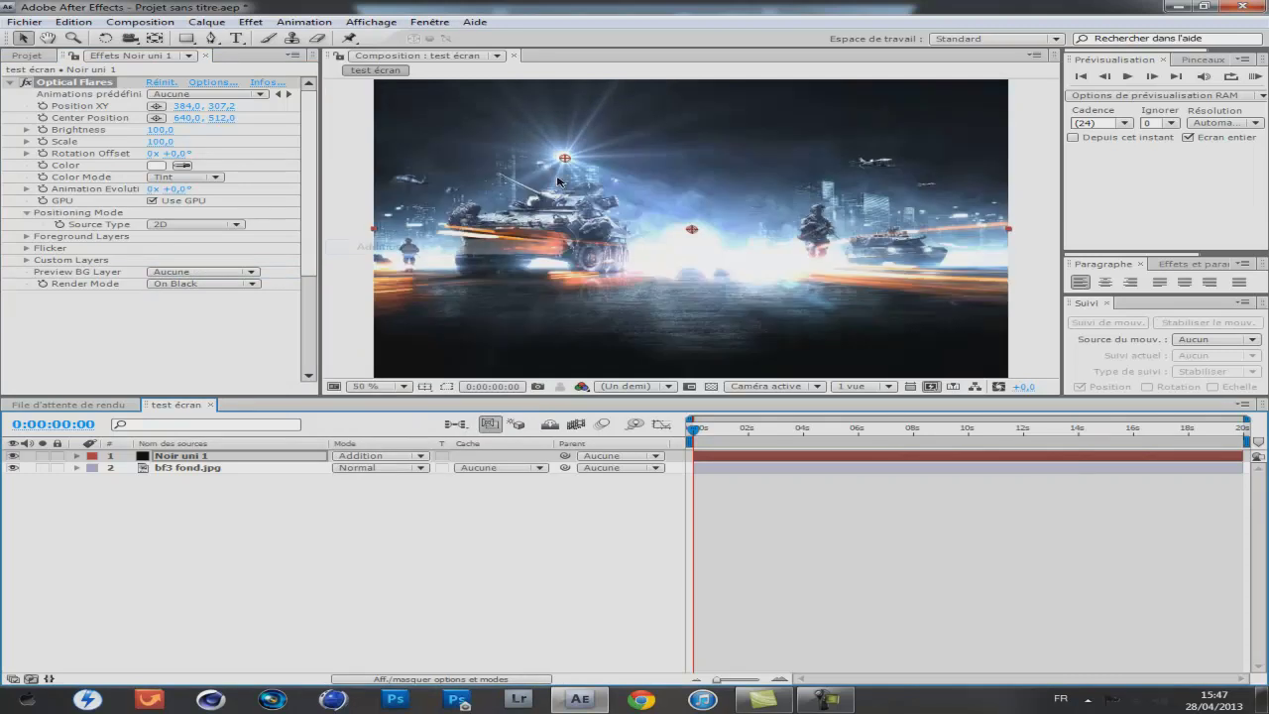
drag(562, 160, 448, 196)
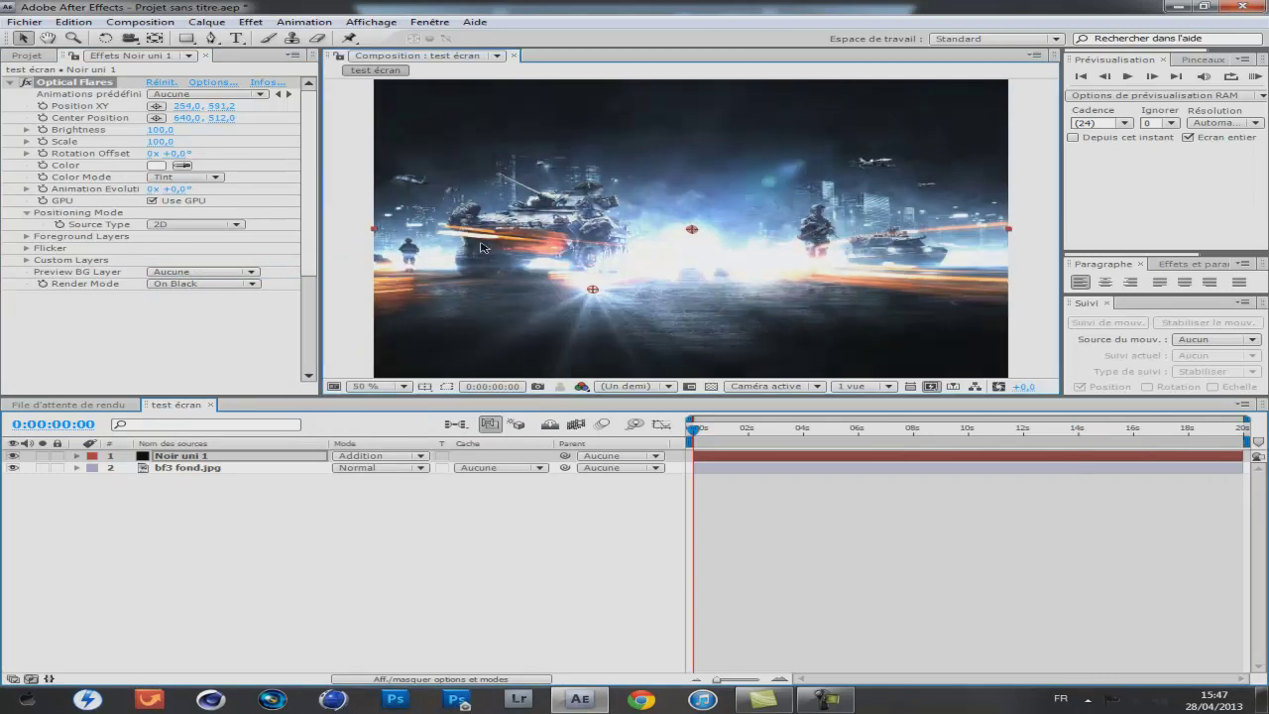
Load the orange Beached preset from the Light folder in the Optical Flares preset browser
click(213, 86)
drag(462, 125, 436, 101)
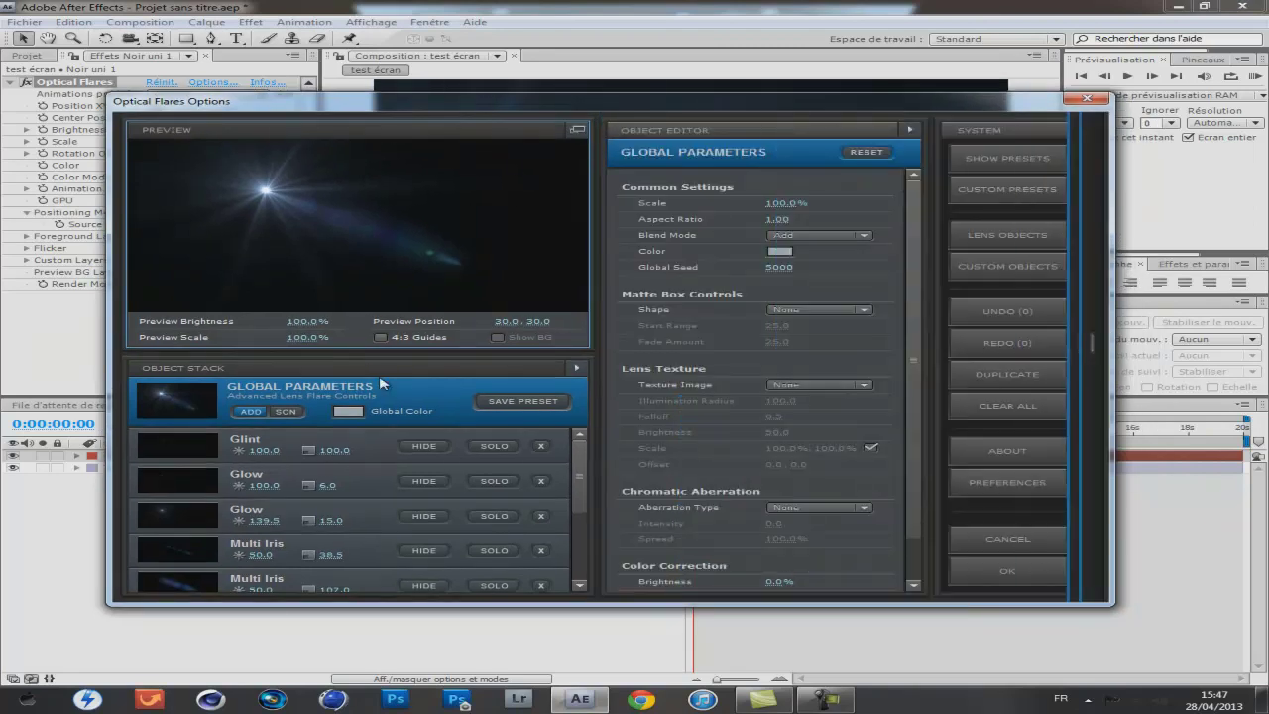
click(930, 159)
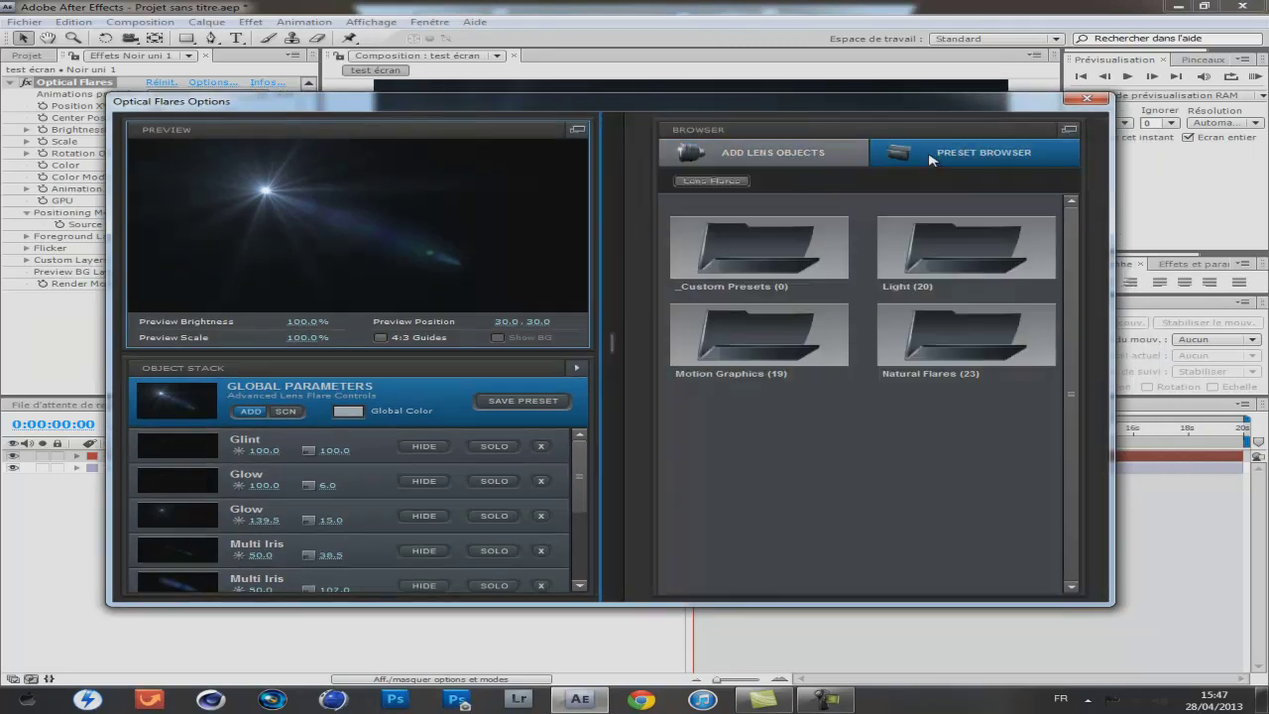
double_click(953, 259)
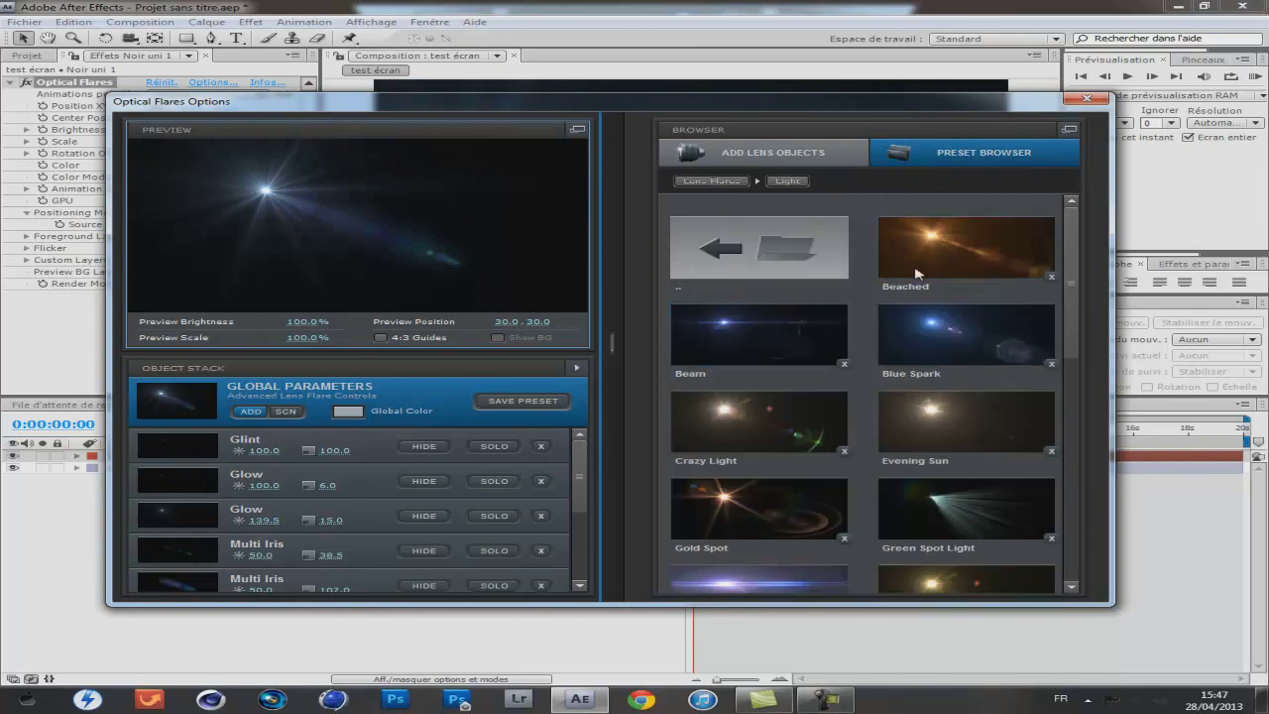
click(953, 255)
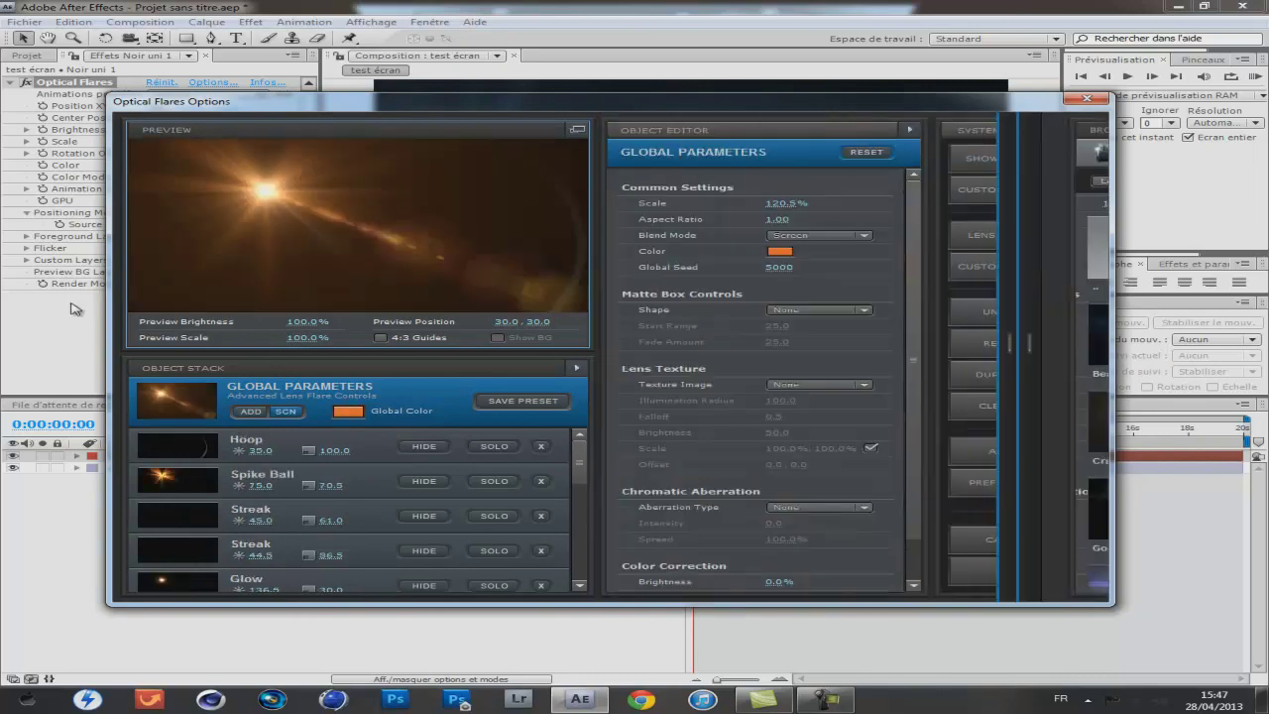
click(1005, 575)
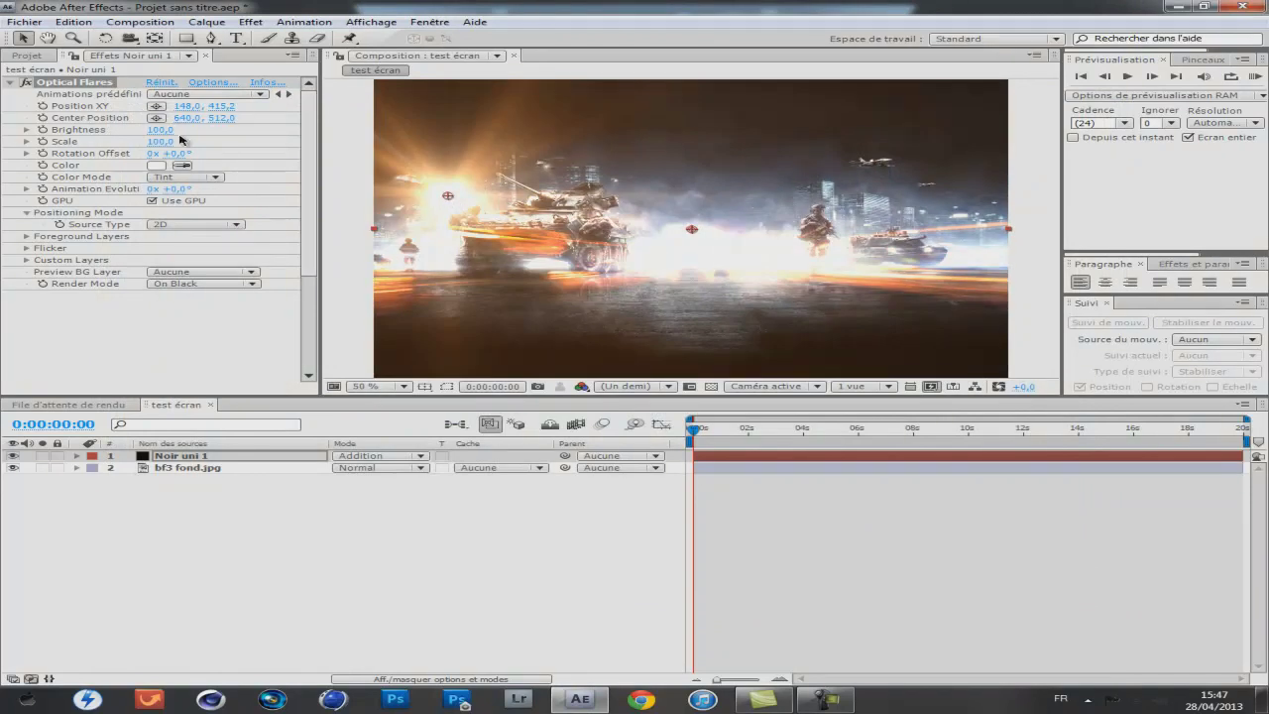
Pick the flare's Position XY near the centre of the scene with the crosshair tool
click(158, 119)
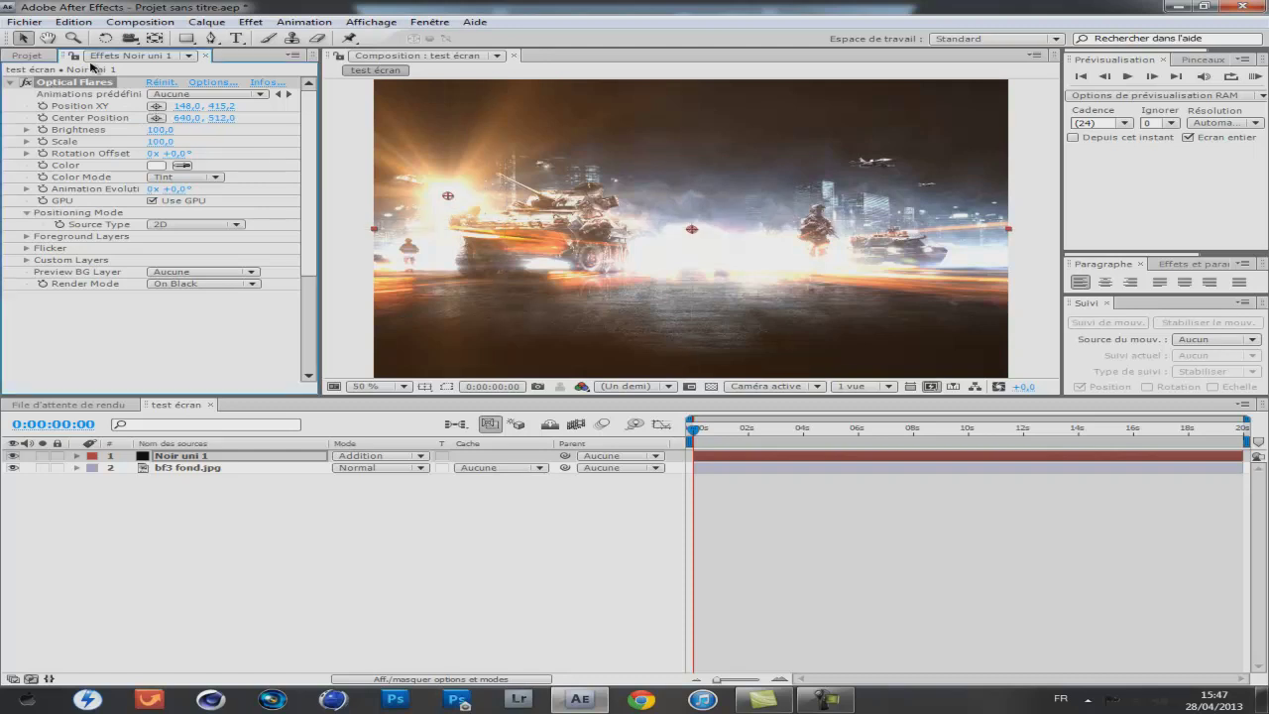
click(155, 105)
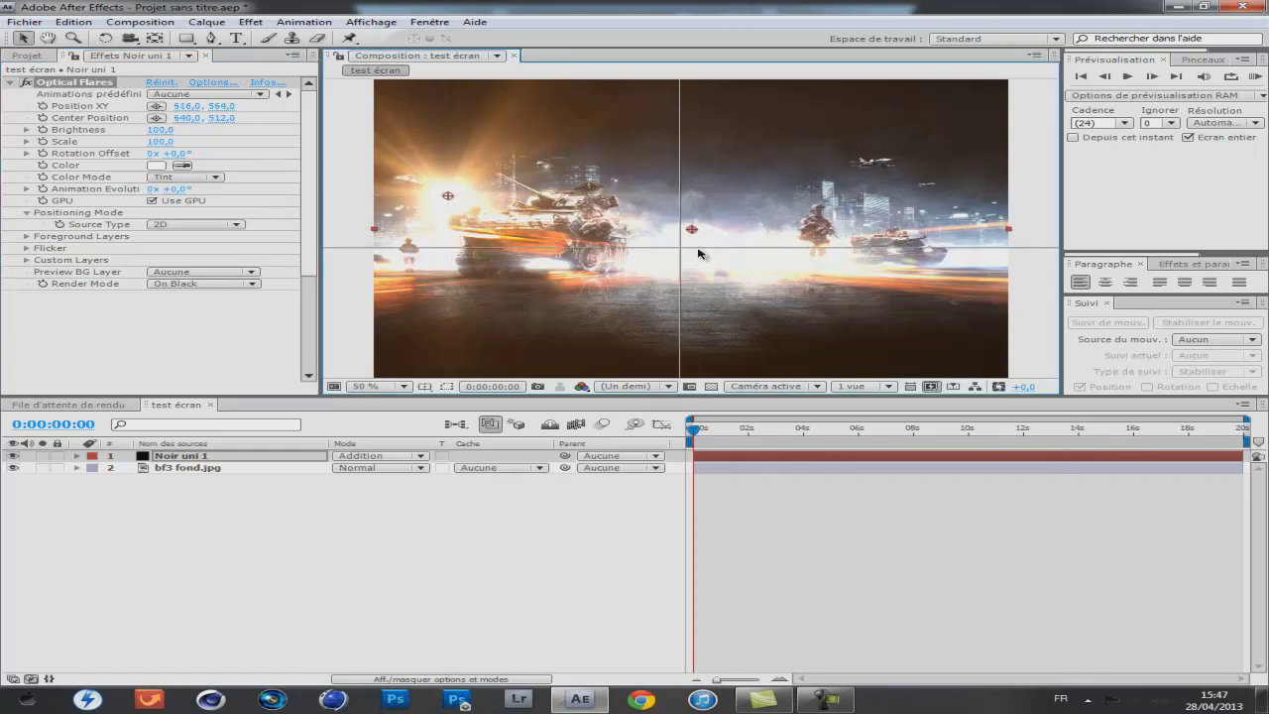
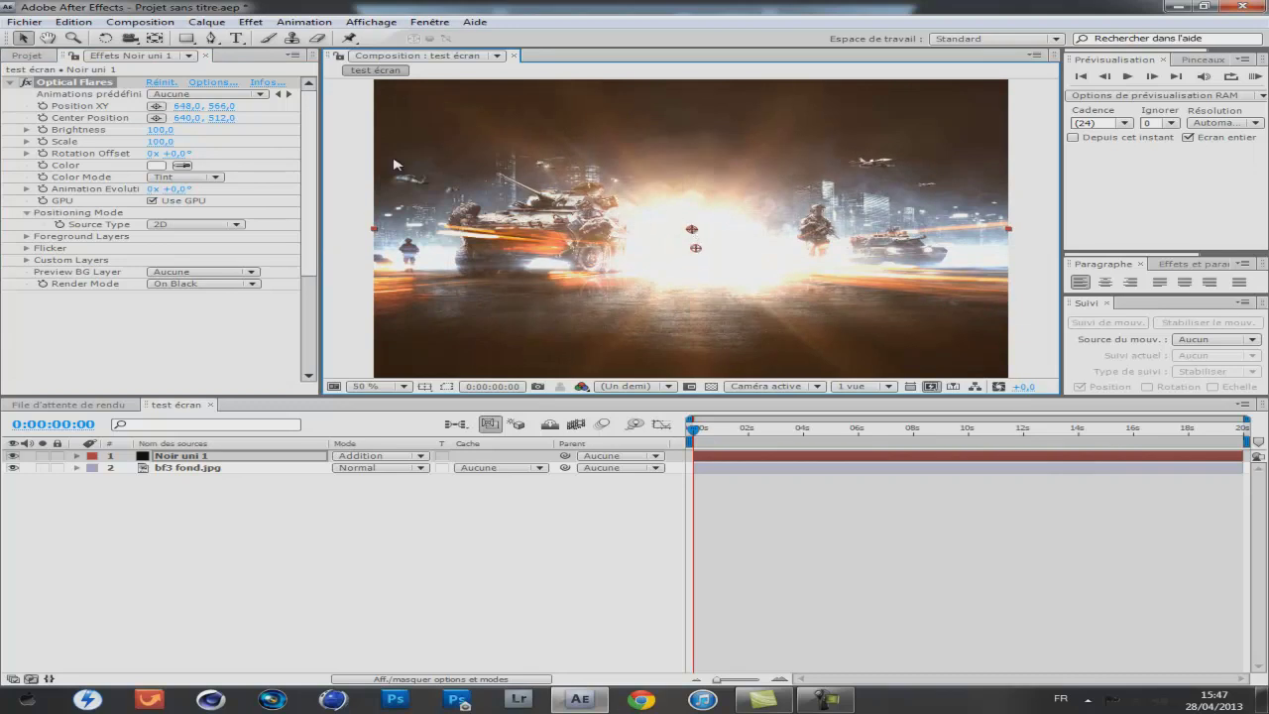
Move the Optical Flares centre to about 150, 518 at the image's left, then reselect Noir uni 1
click(155, 117)
click(480, 331)
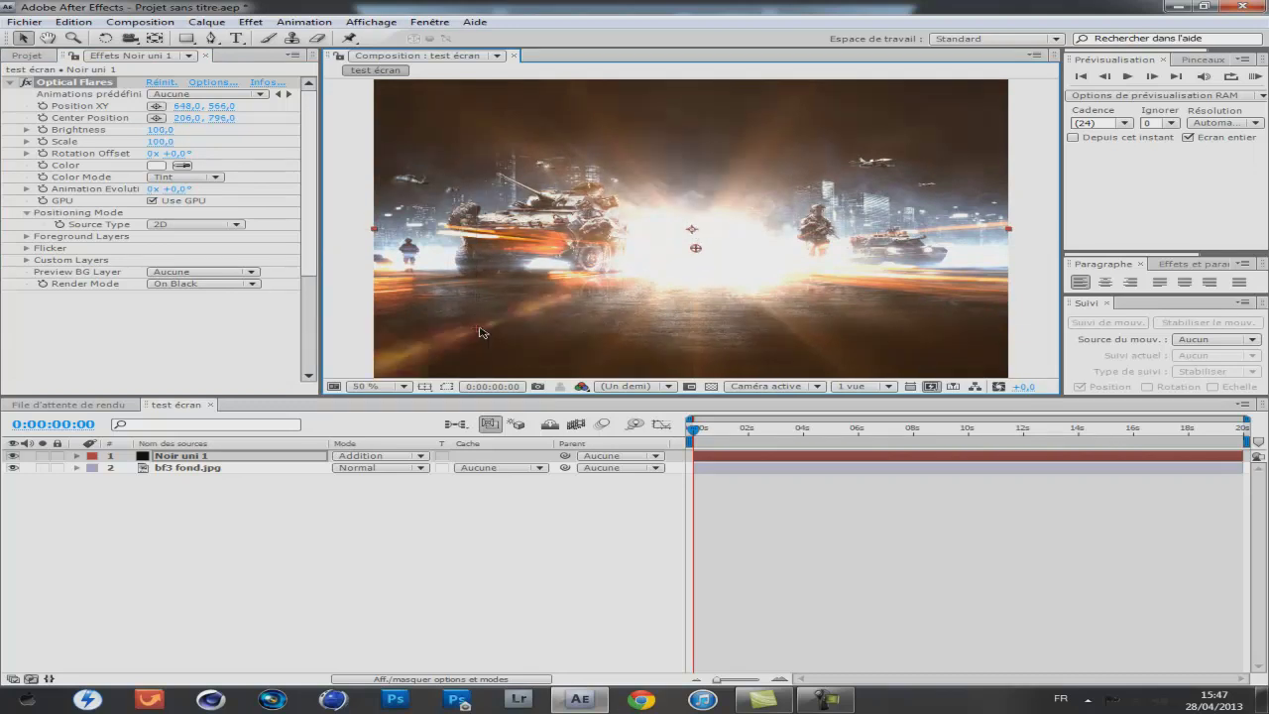
drag(448, 309, 448, 235)
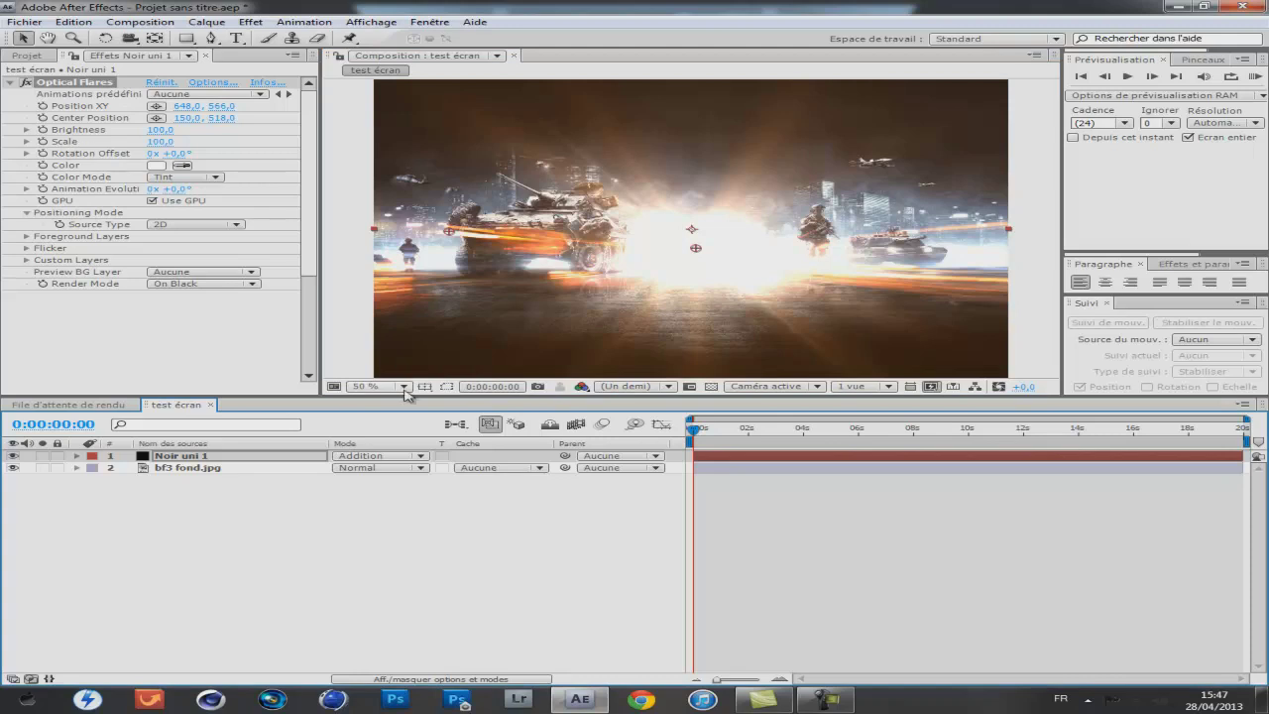
click(456, 553)
click(160, 457)
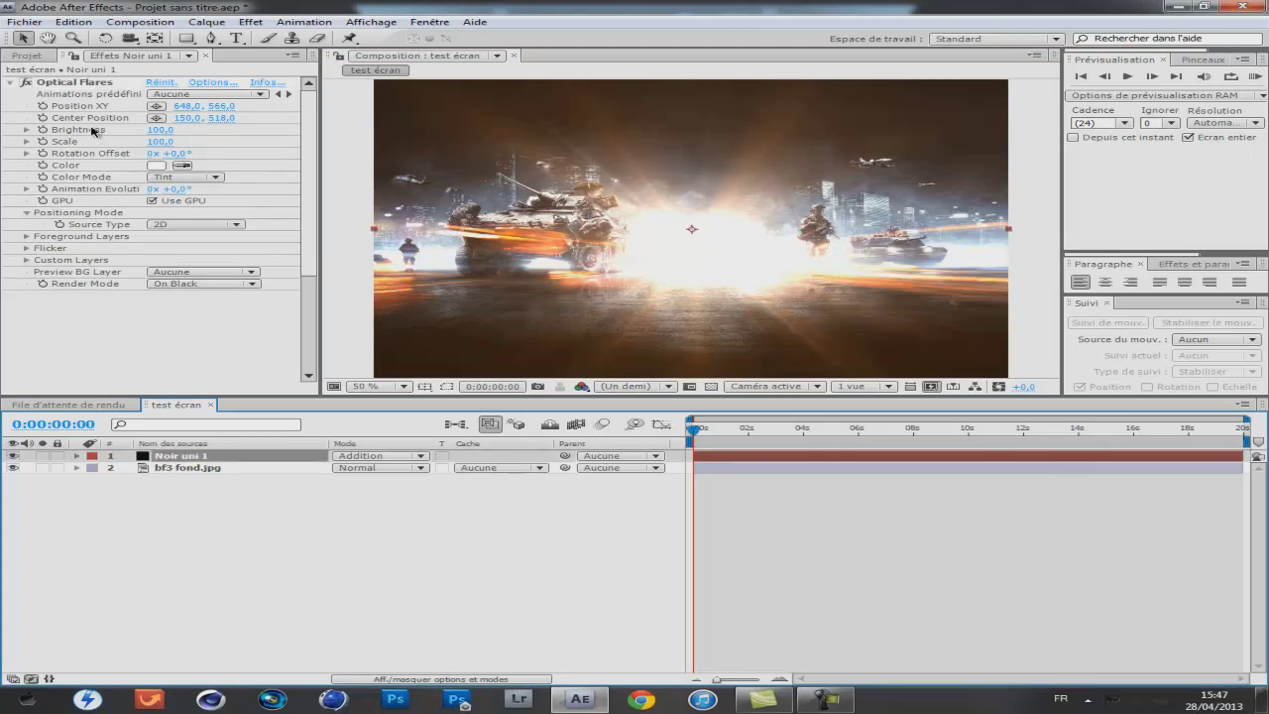
Set the flare Brightness to 0 at the start of the composition
click(77, 84)
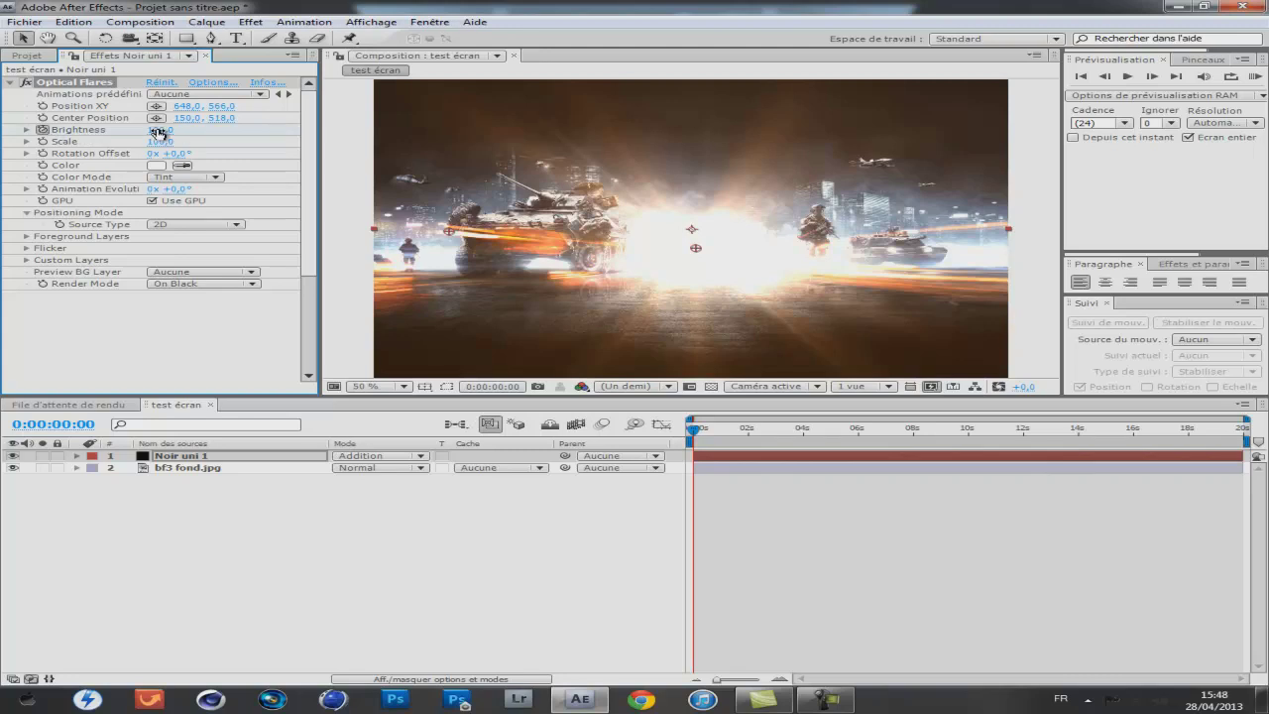
drag(159, 132, 5, 151)
drag(709, 436, 691, 429)
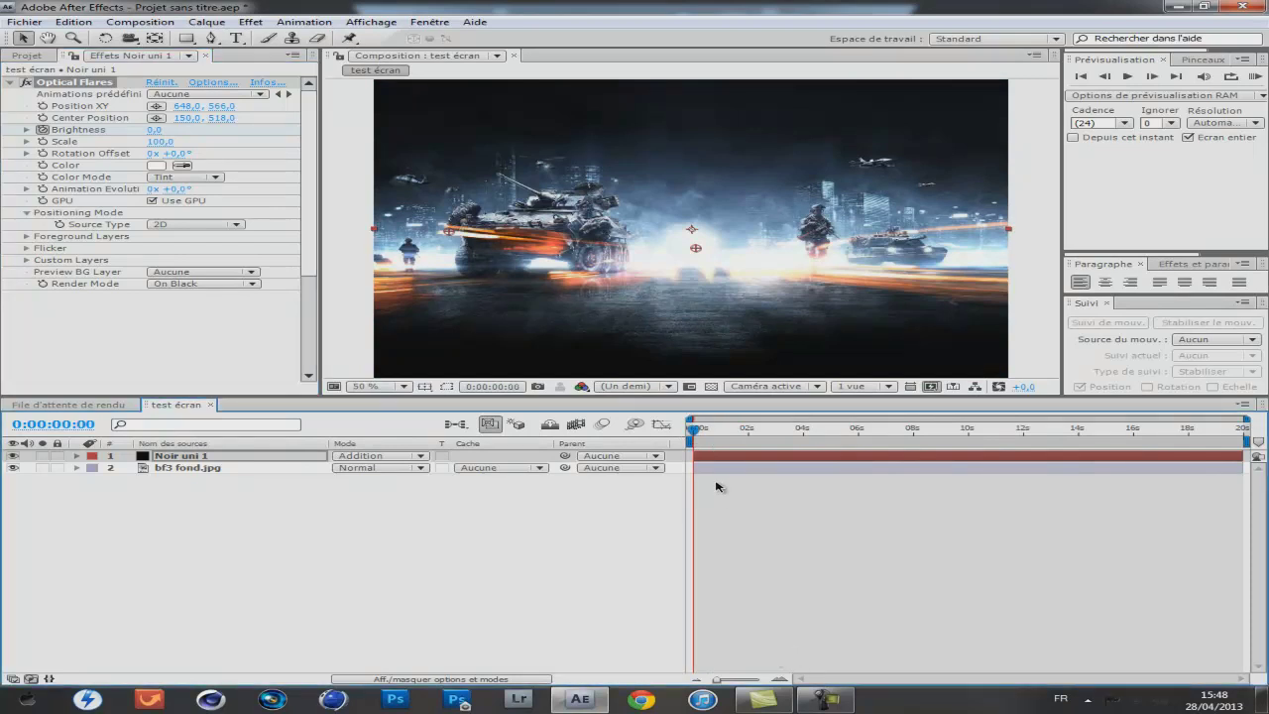
Keyframe the flare Brightness at 290 at the 6-second mark
drag(691, 433, 860, 430)
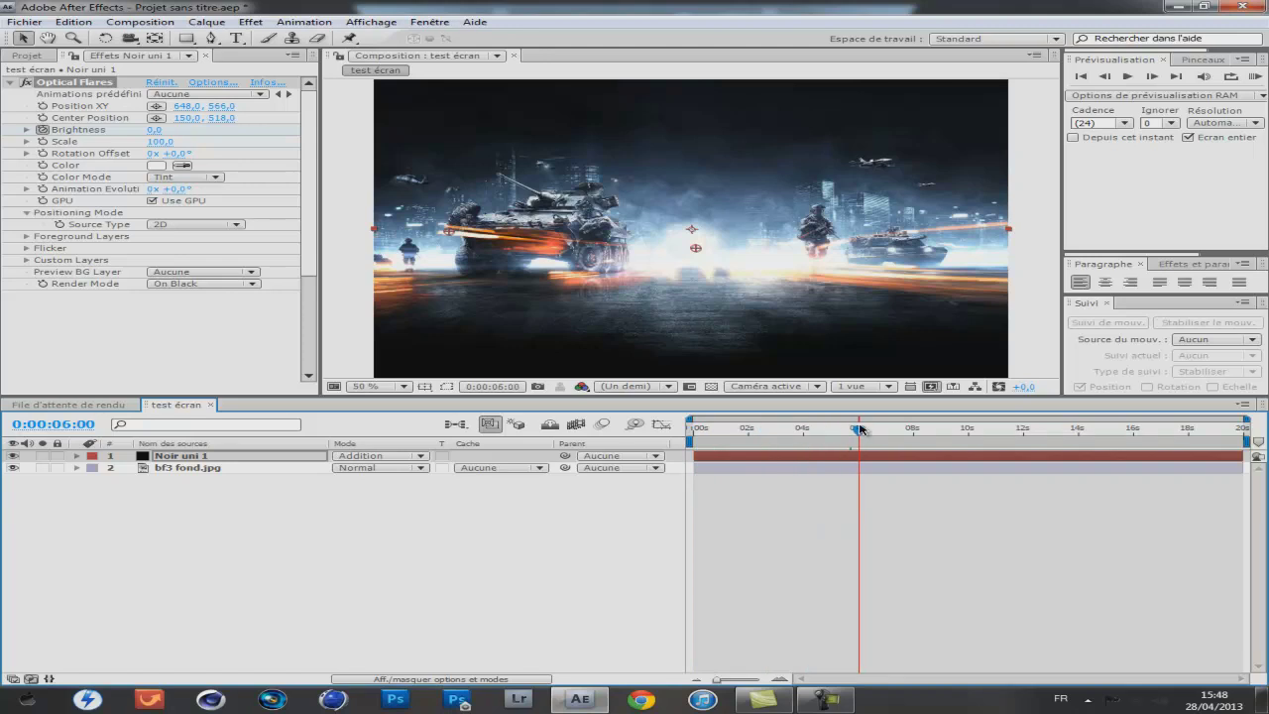
click(155, 130)
text(220)
key(Return)
drag(181, 130, 190, 130)
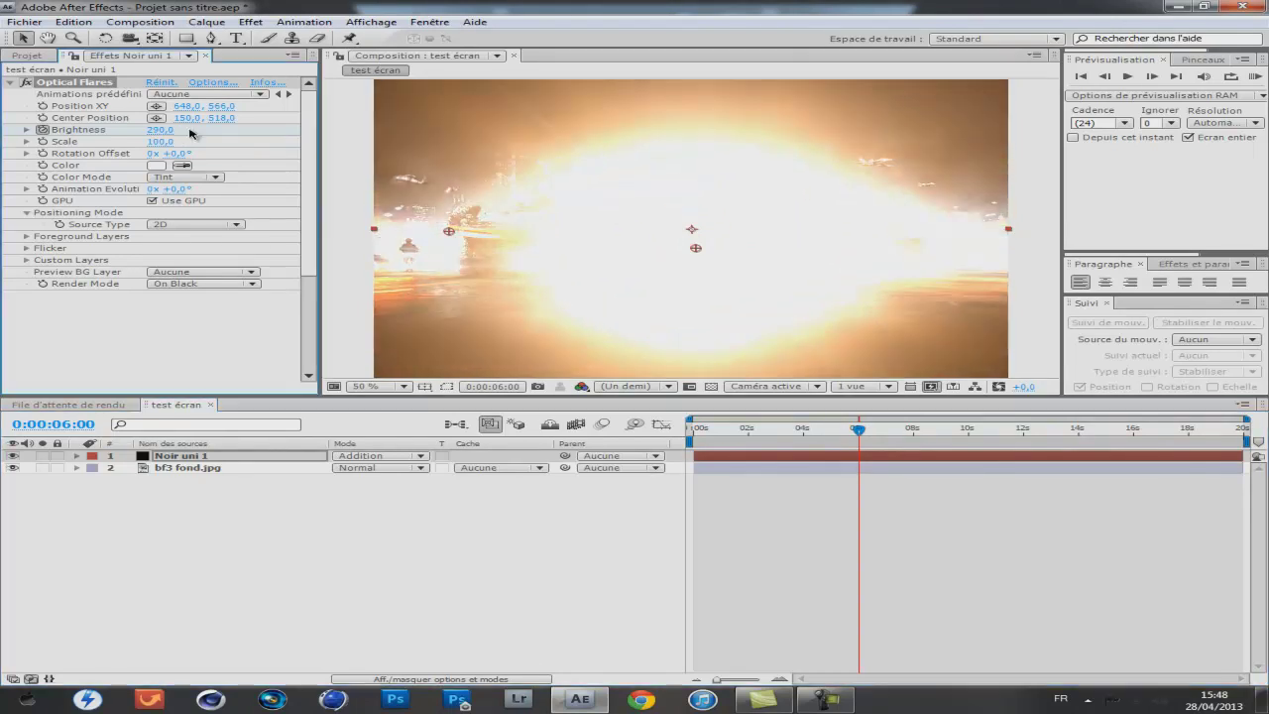
click(185, 457)
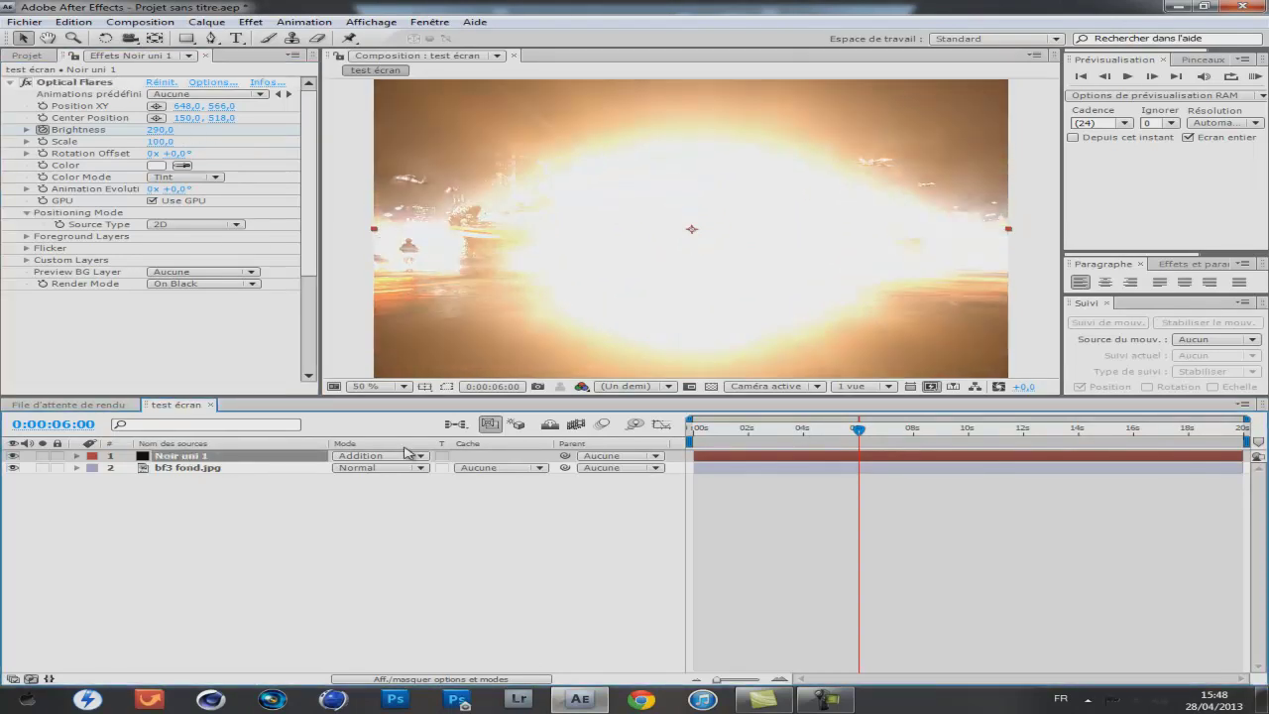
Raise Brightness to 500 at 10 seconds and return it to 0 at the last frame
drag(859, 432, 968, 432)
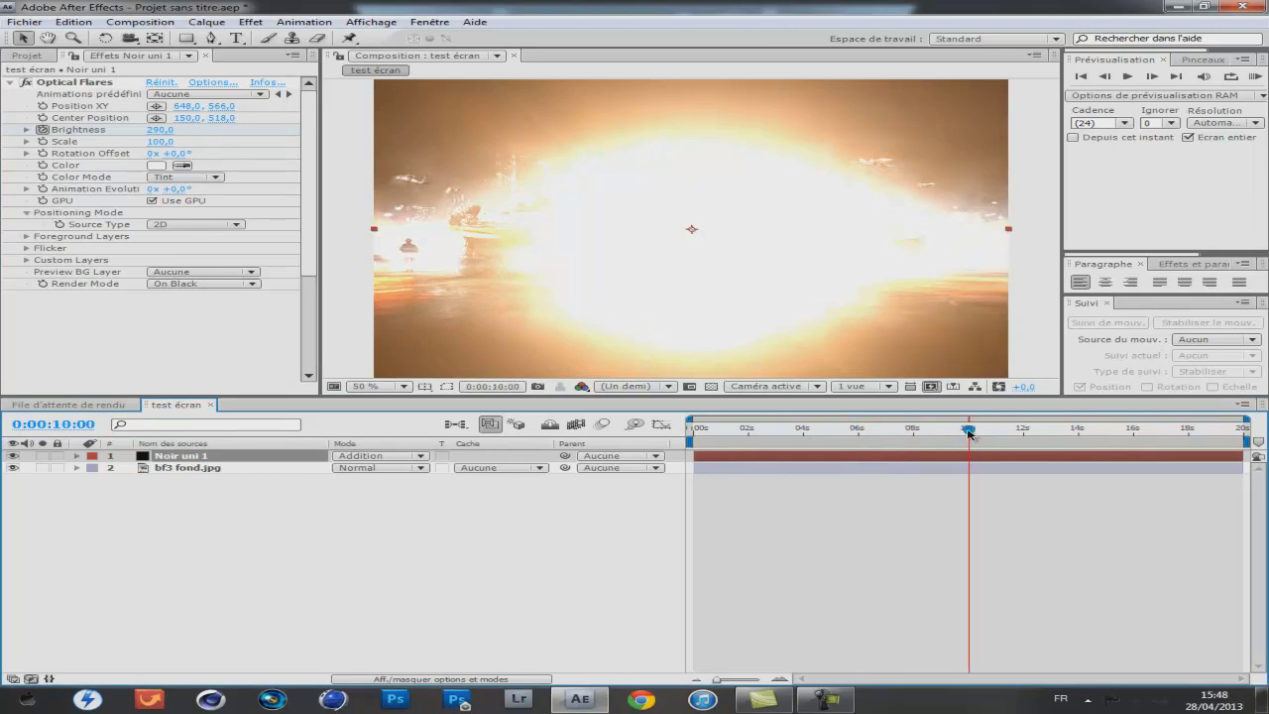
drag(160, 130, 220, 130)
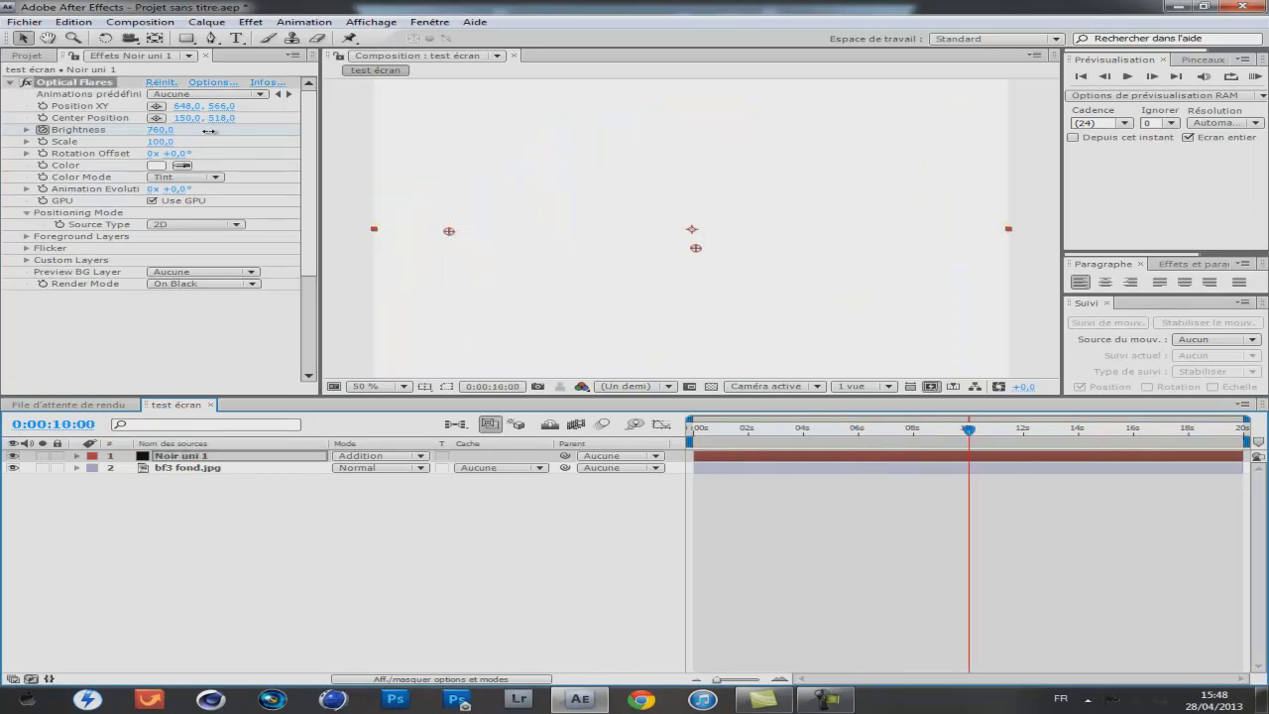
drag(182, 133, 184, 130)
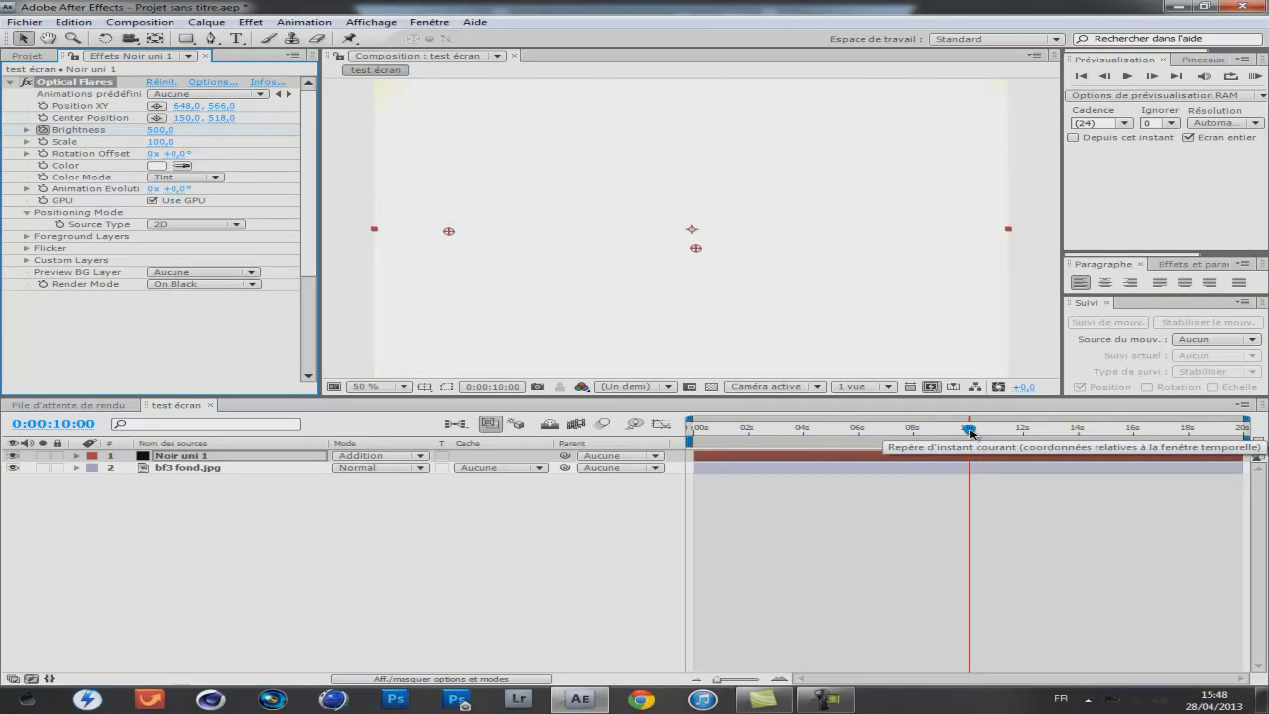
drag(970, 433, 1243, 429)
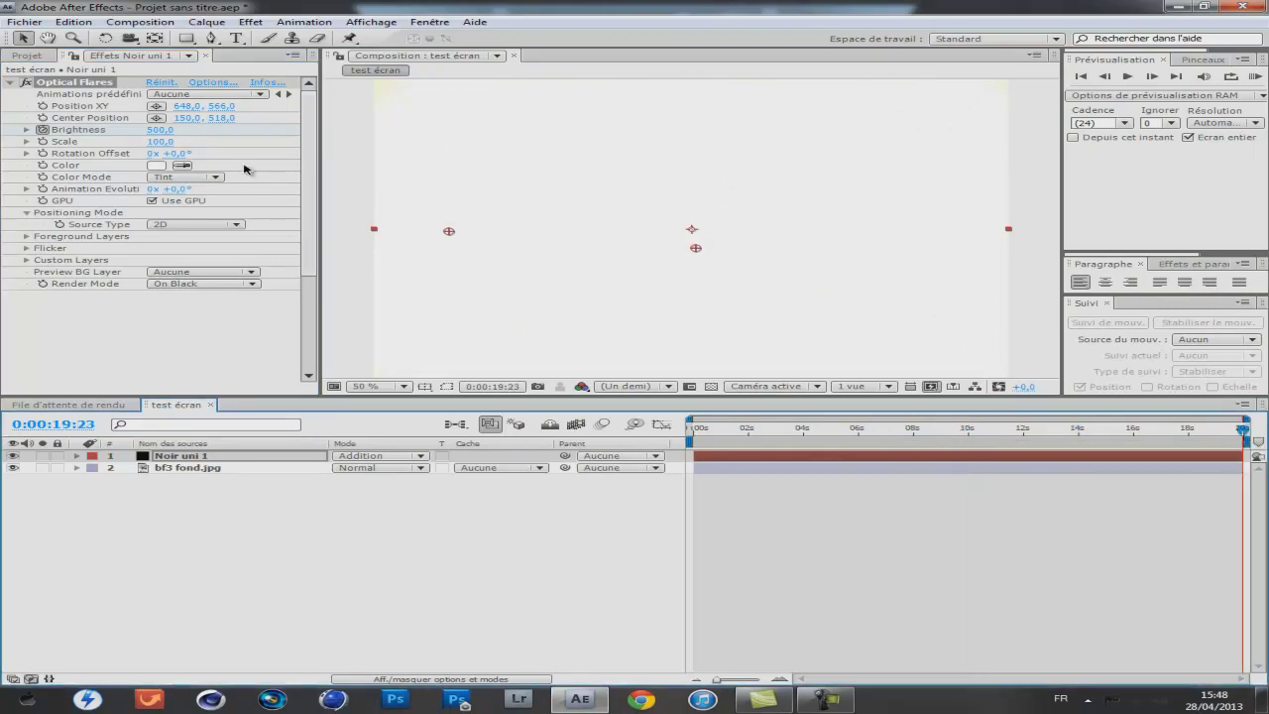
drag(157, 130, 60, 130)
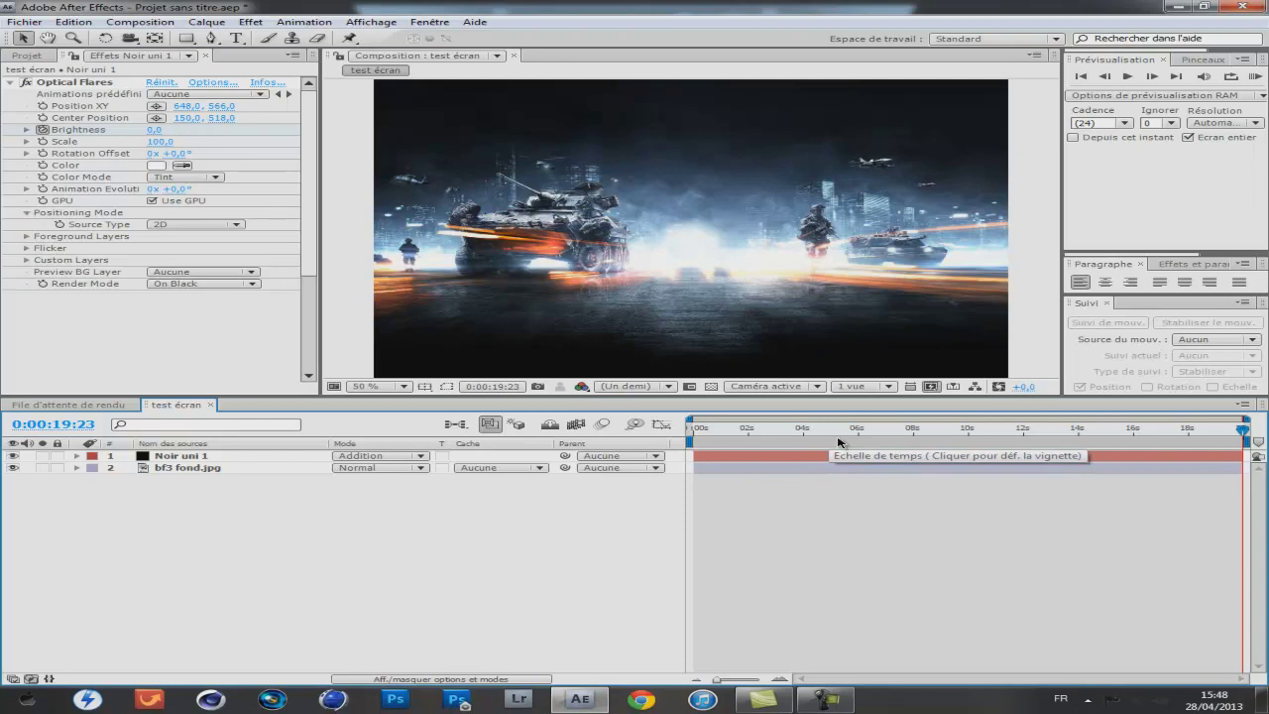
Show Noir uni 1's Brightness keyframes with U and scrub the middle frames to check them
click(180, 457)
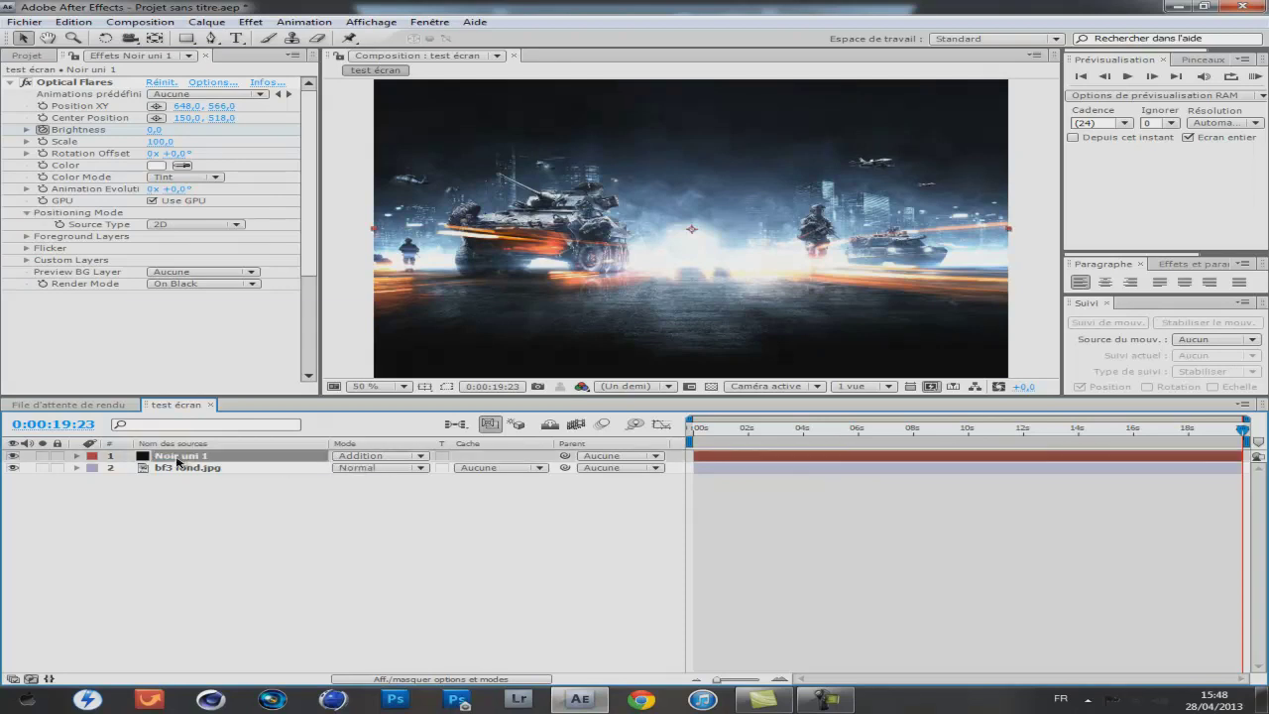
key(u)
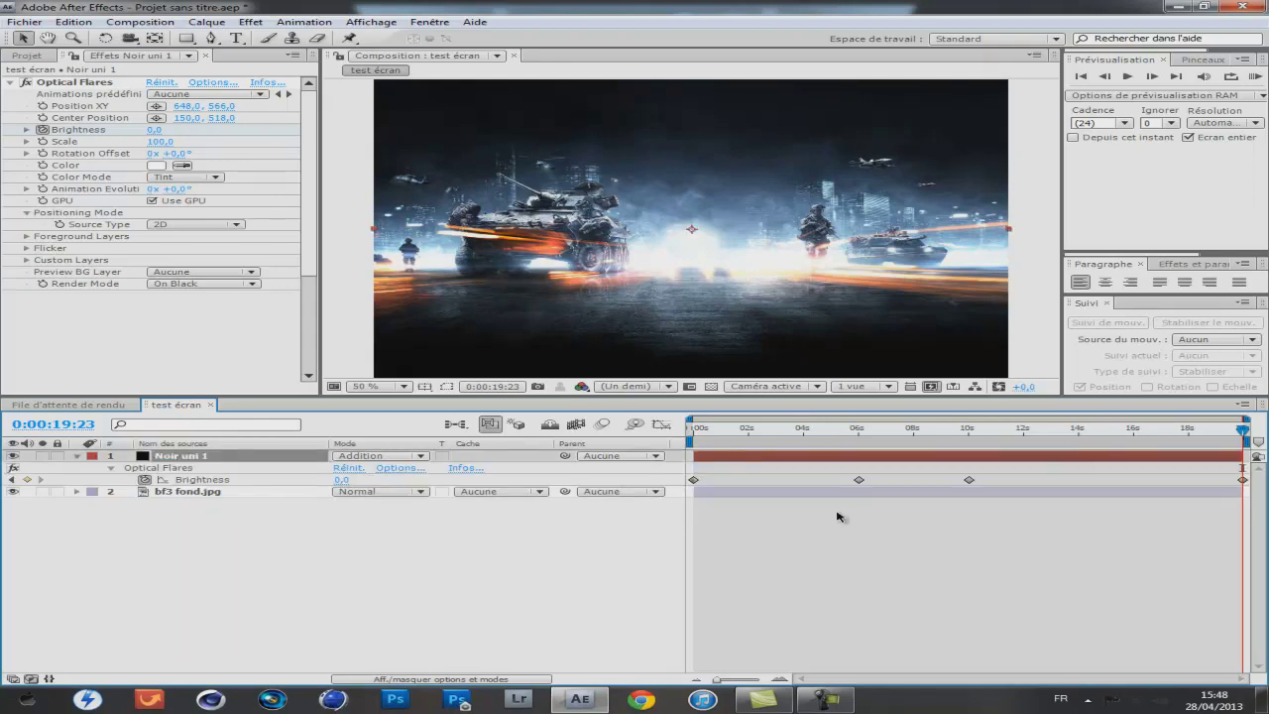
drag(1247, 438, 866, 439)
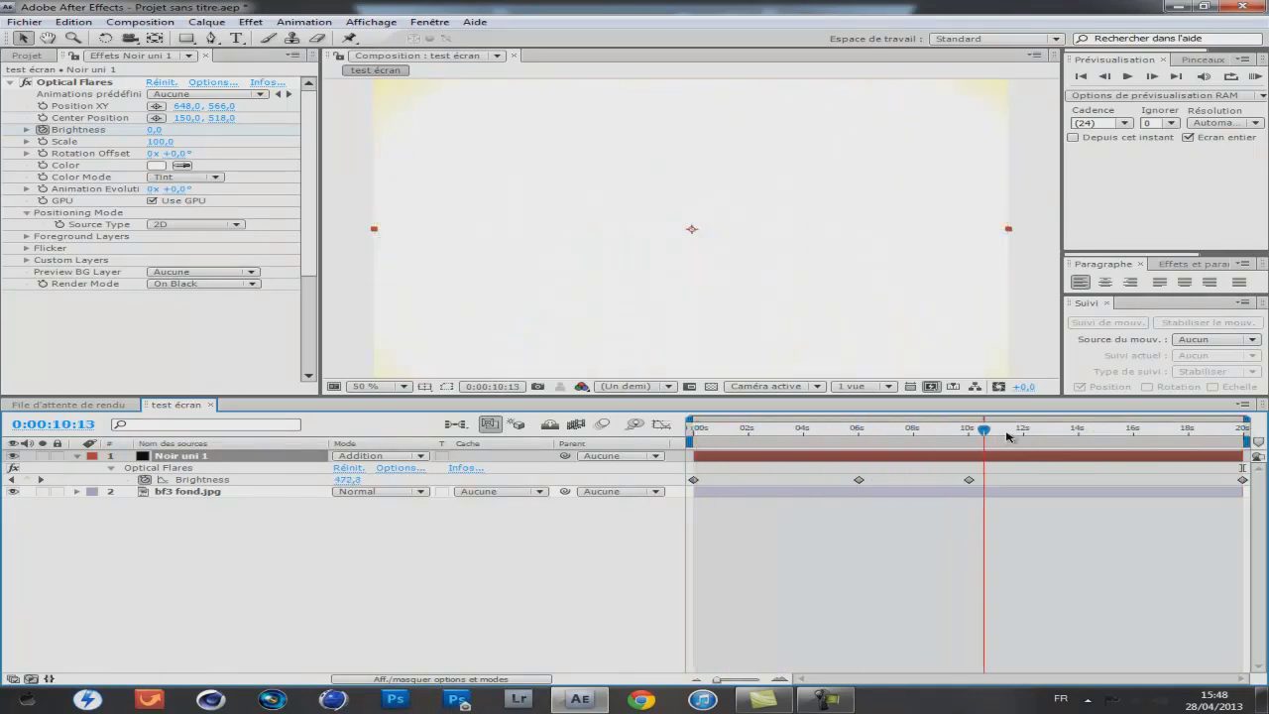
mouse_move(866, 439)
mouse_down()
mouse_move(1037, 431)
mouse_move(684, 432)
mouse_up()
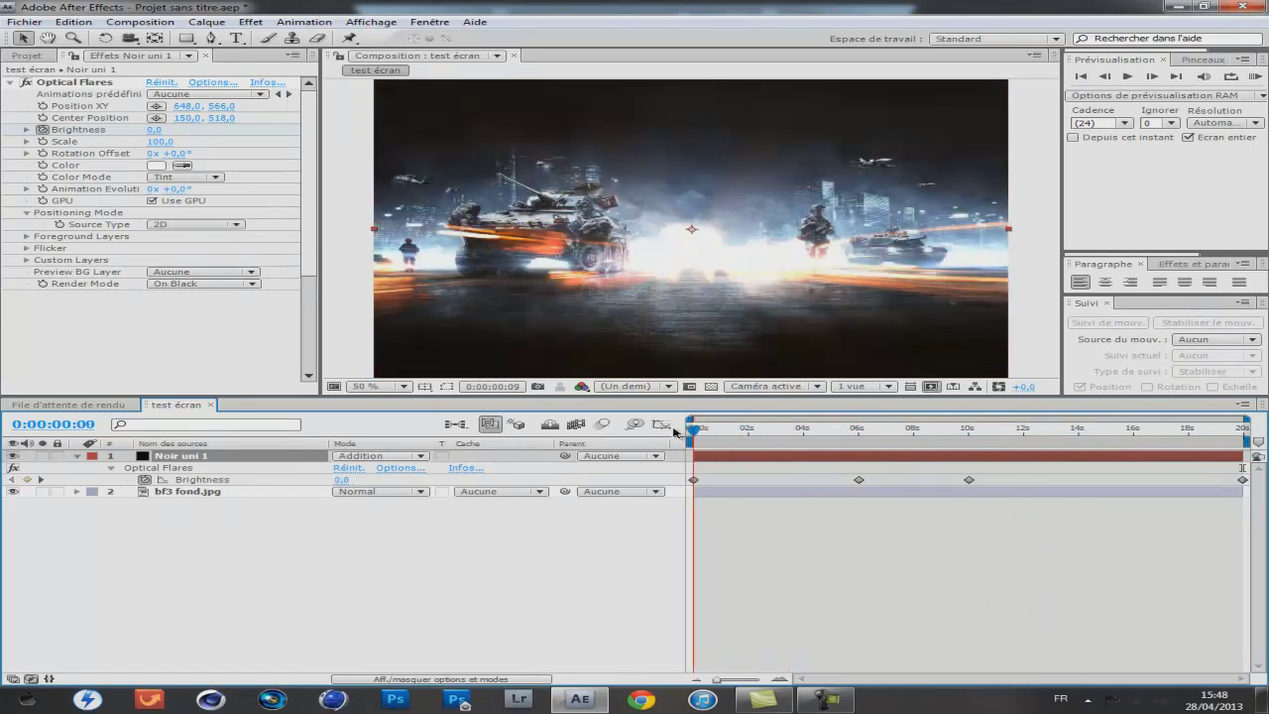
Play back the pulsing flare, check it around 2 and 4 seconds, then collapse Noir uni 1
click(1127, 77)
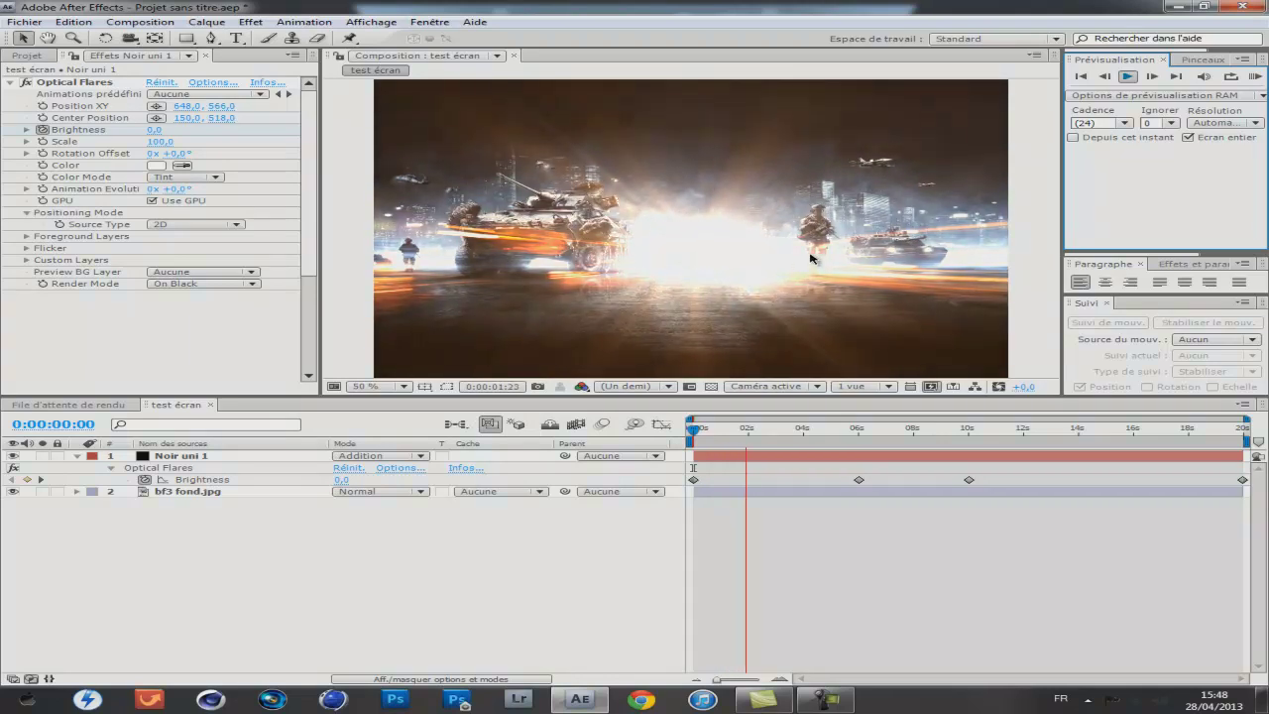
mouse_move(761, 432)
mouse_down()
mouse_move(1119, 426)
mouse_move(637, 424)
mouse_up()
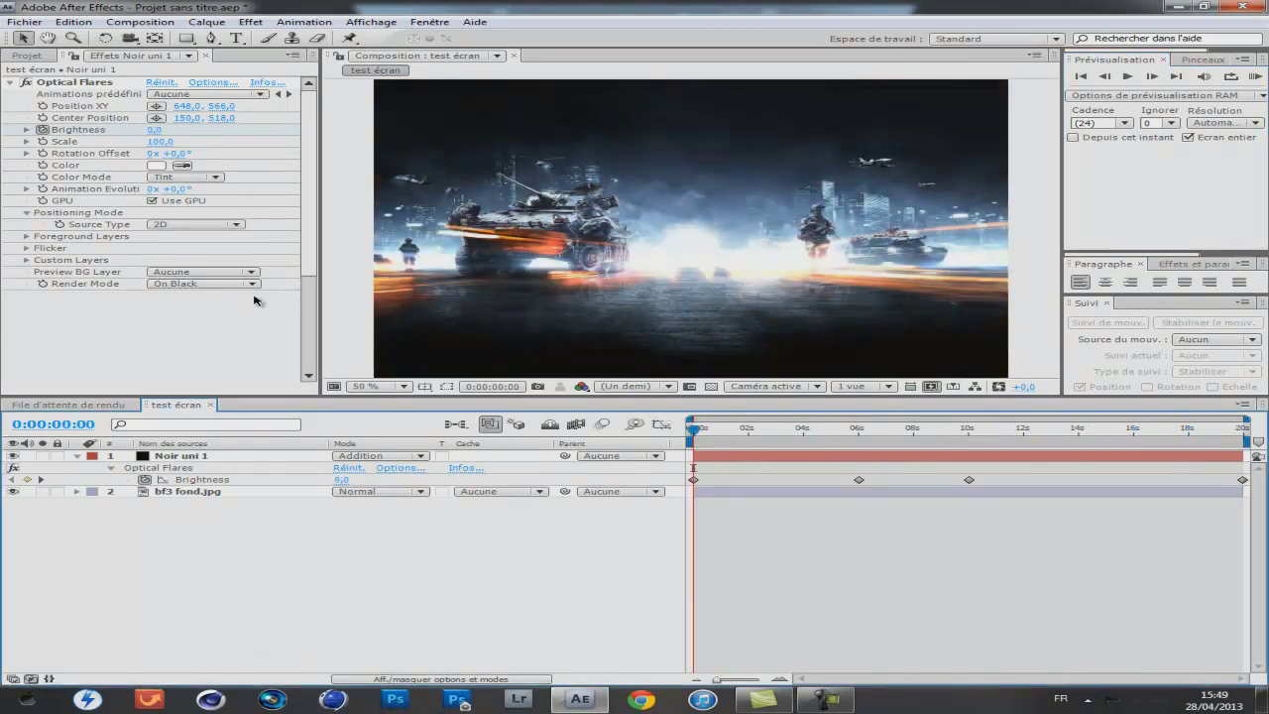
mouse_move(310, 158)
mouse_down()
mouse_move(311, 255)
mouse_move(319, 82)
mouse_up()
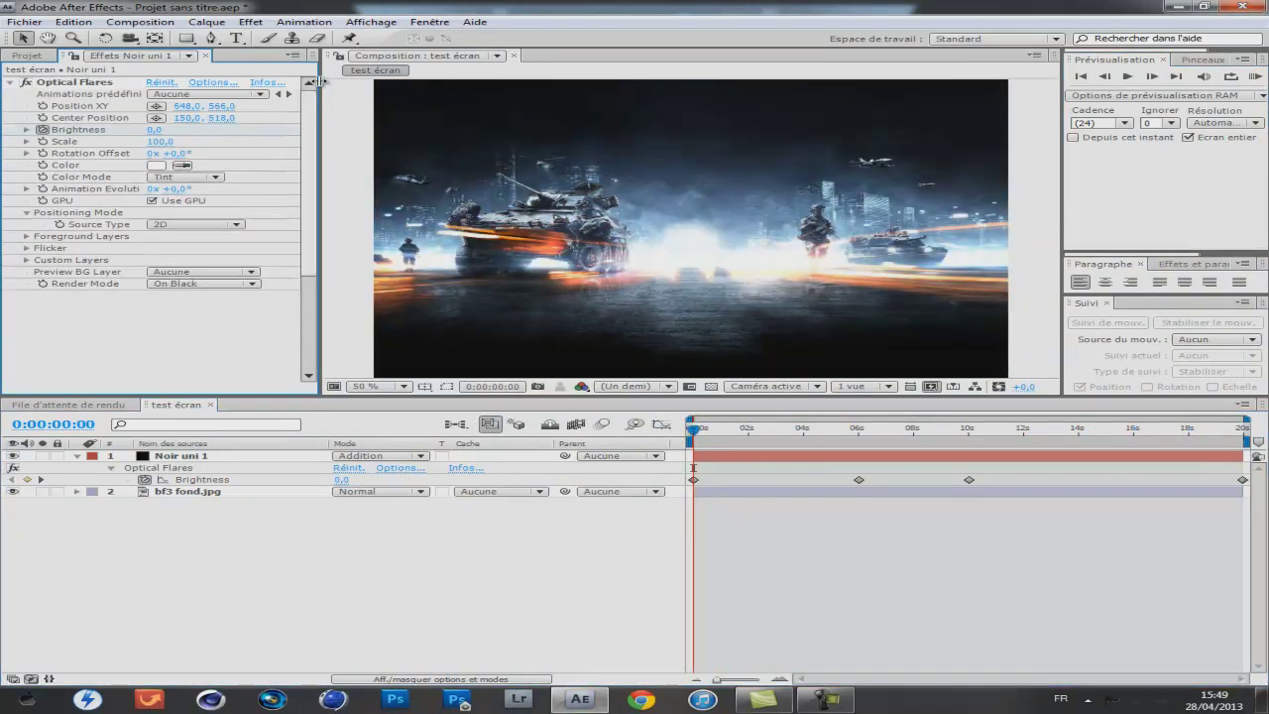
drag(692, 438, 769, 429)
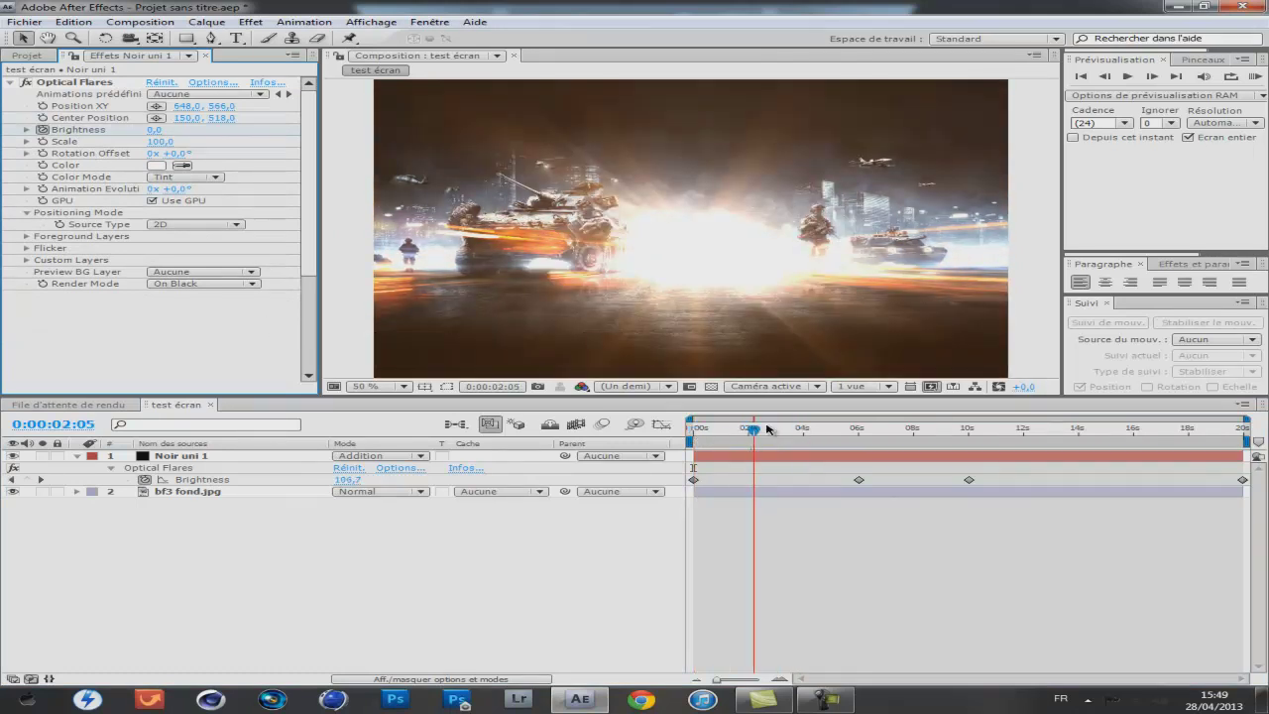
drag(769, 429, 694, 428)
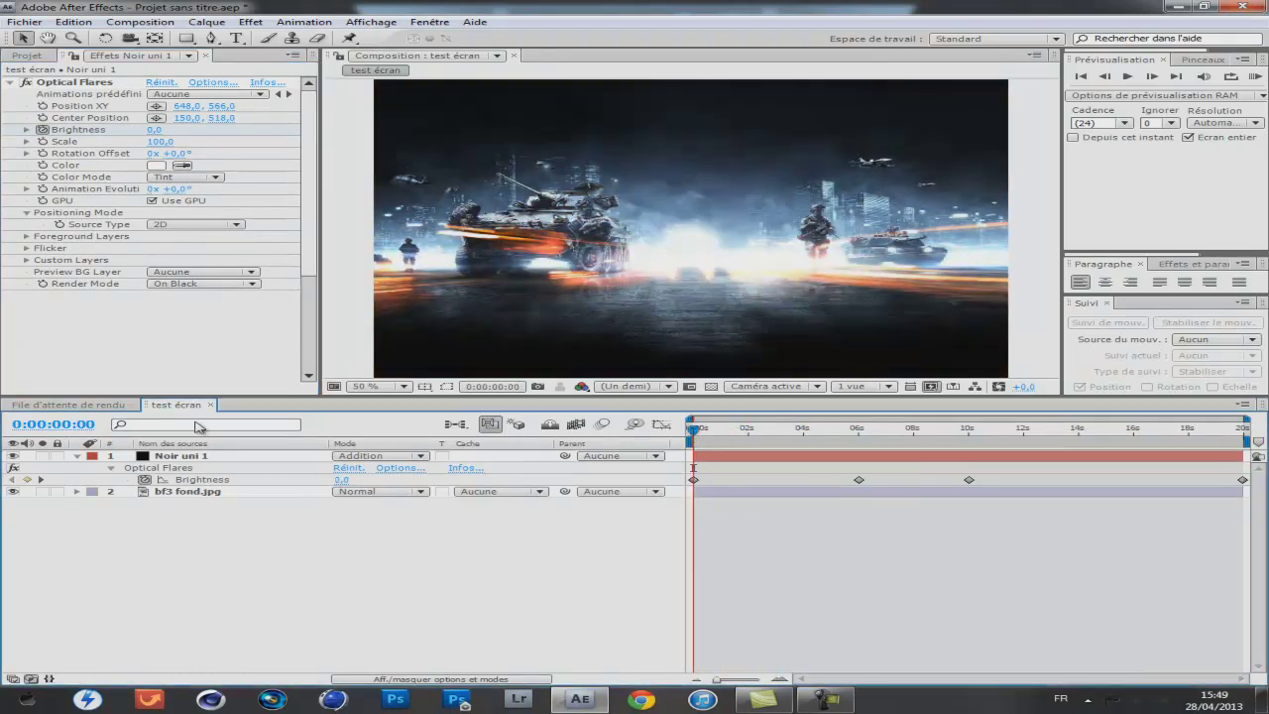
click(78, 456)
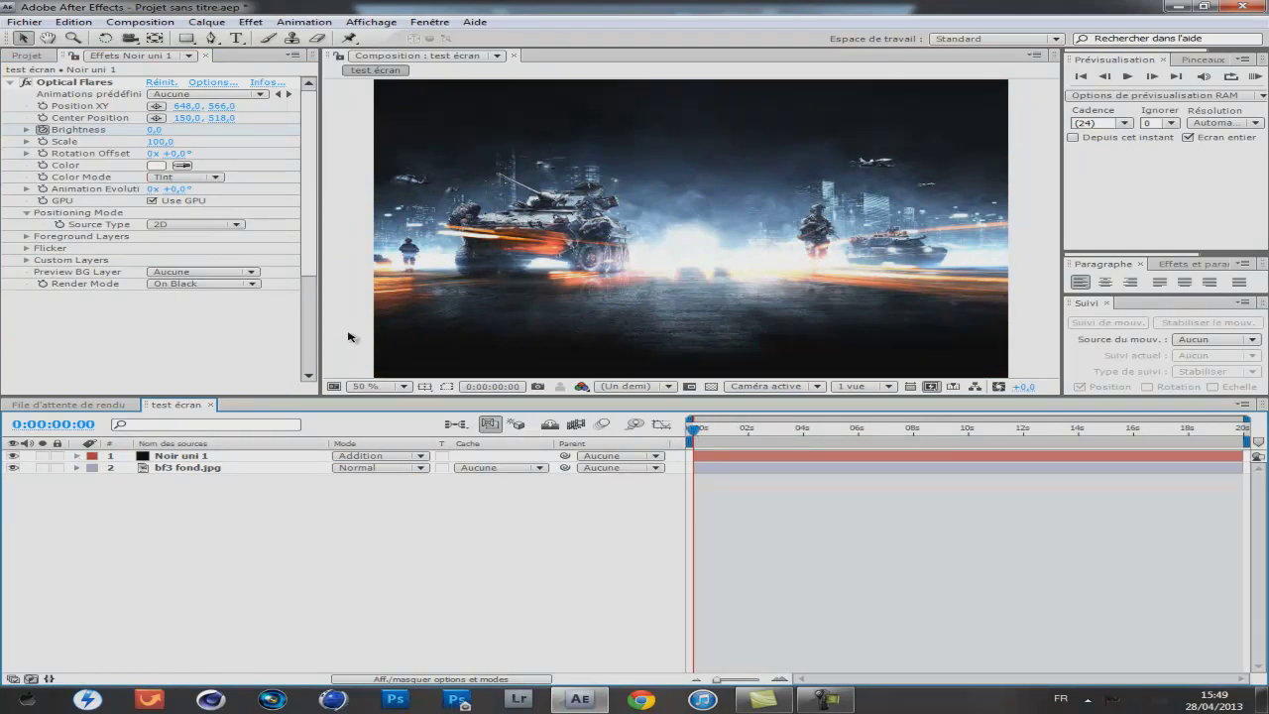
Add test écran to the render queue with Windows Media as the output format
click(141, 22)
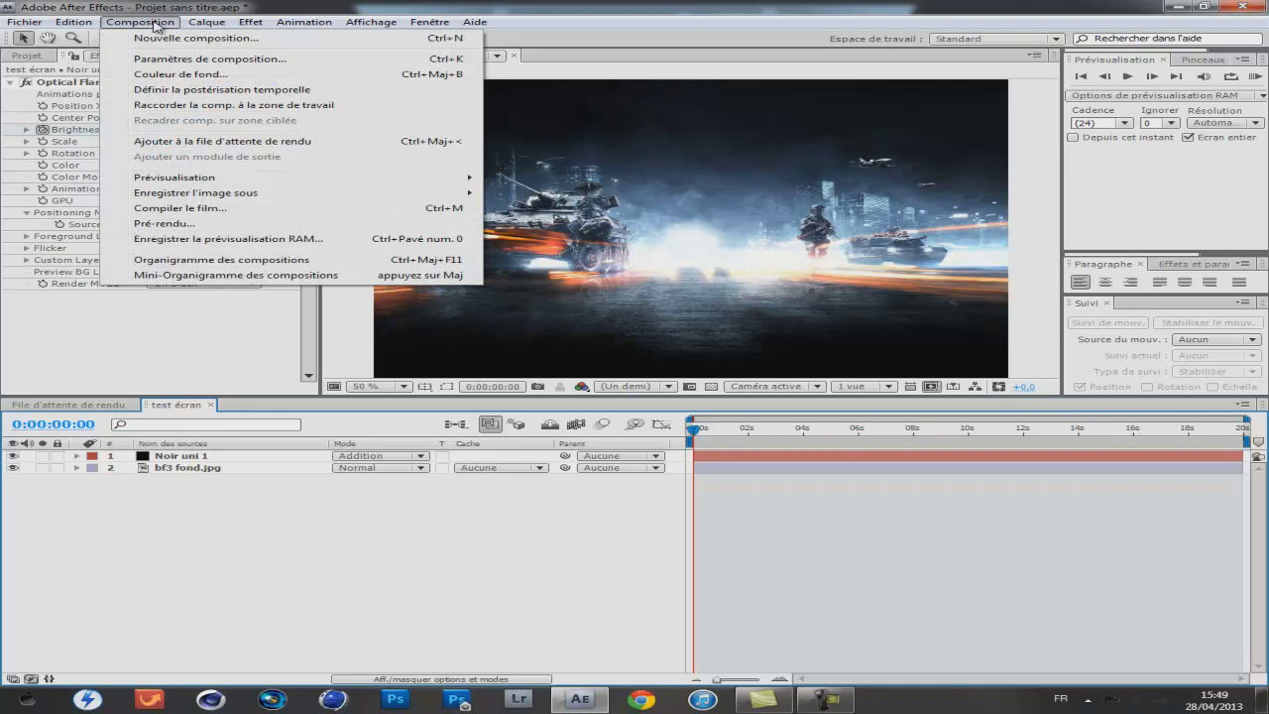
click(197, 143)
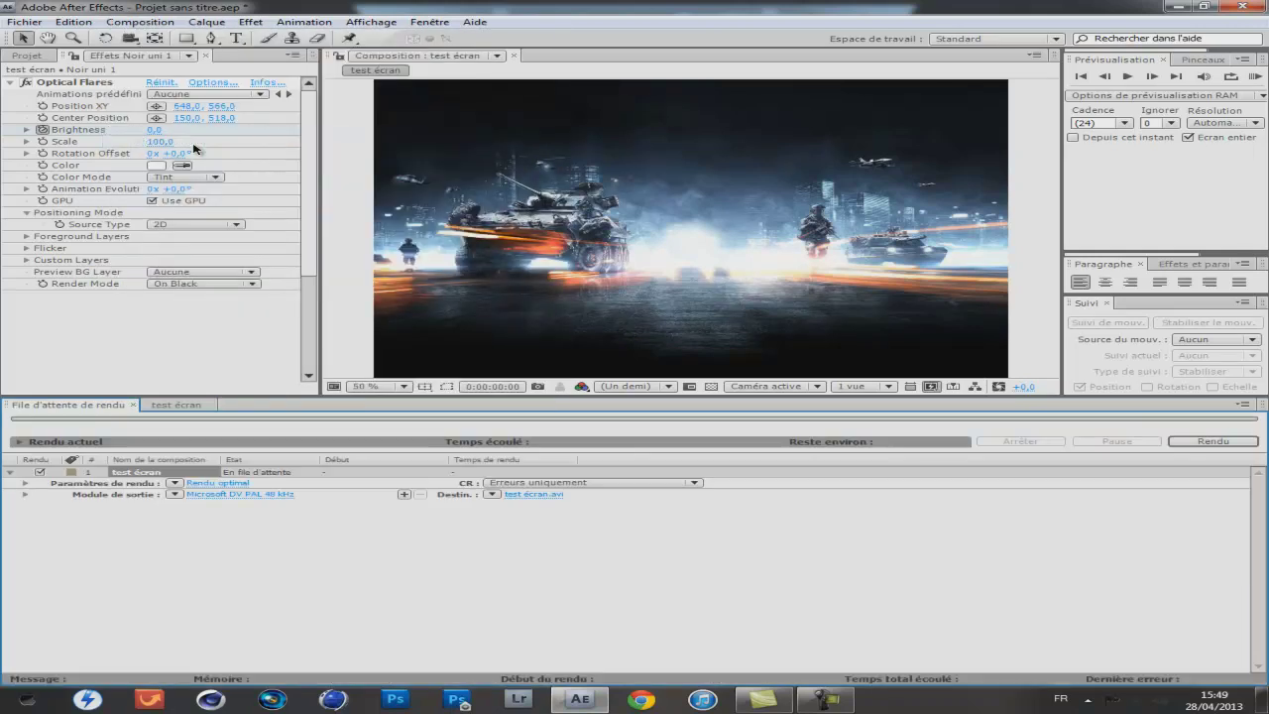
click(227, 495)
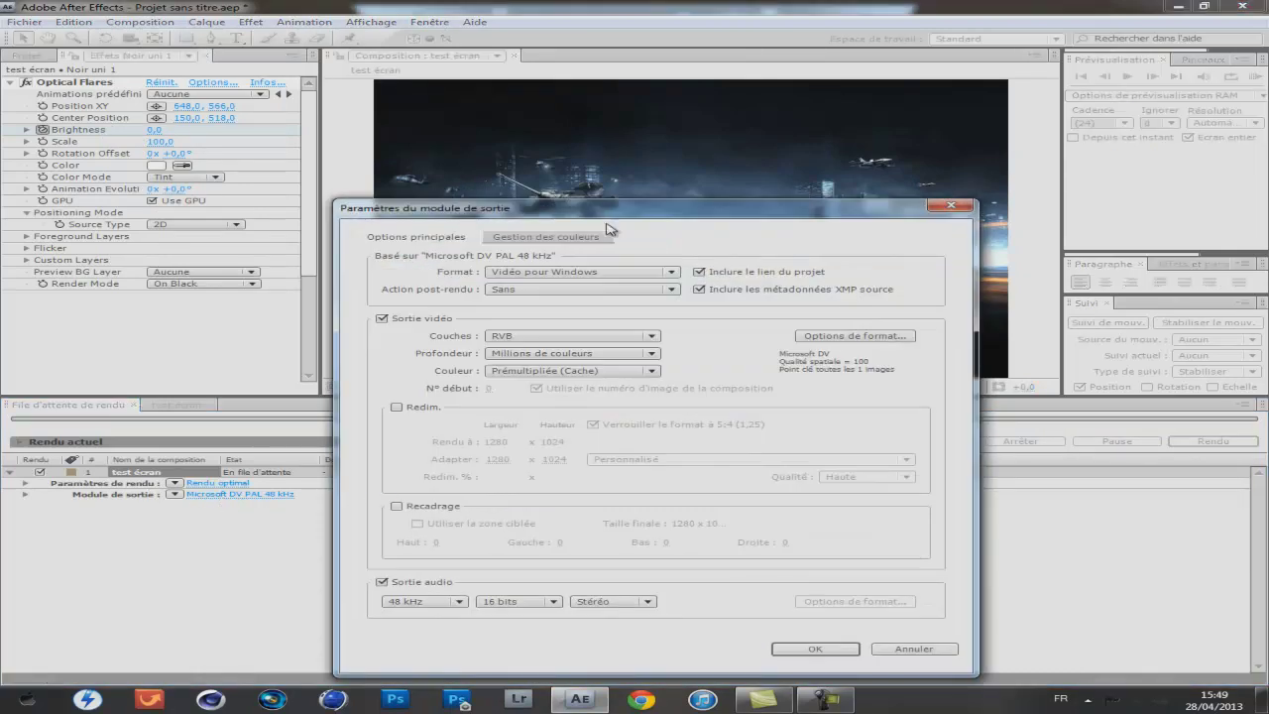
drag(607, 209, 592, 121)
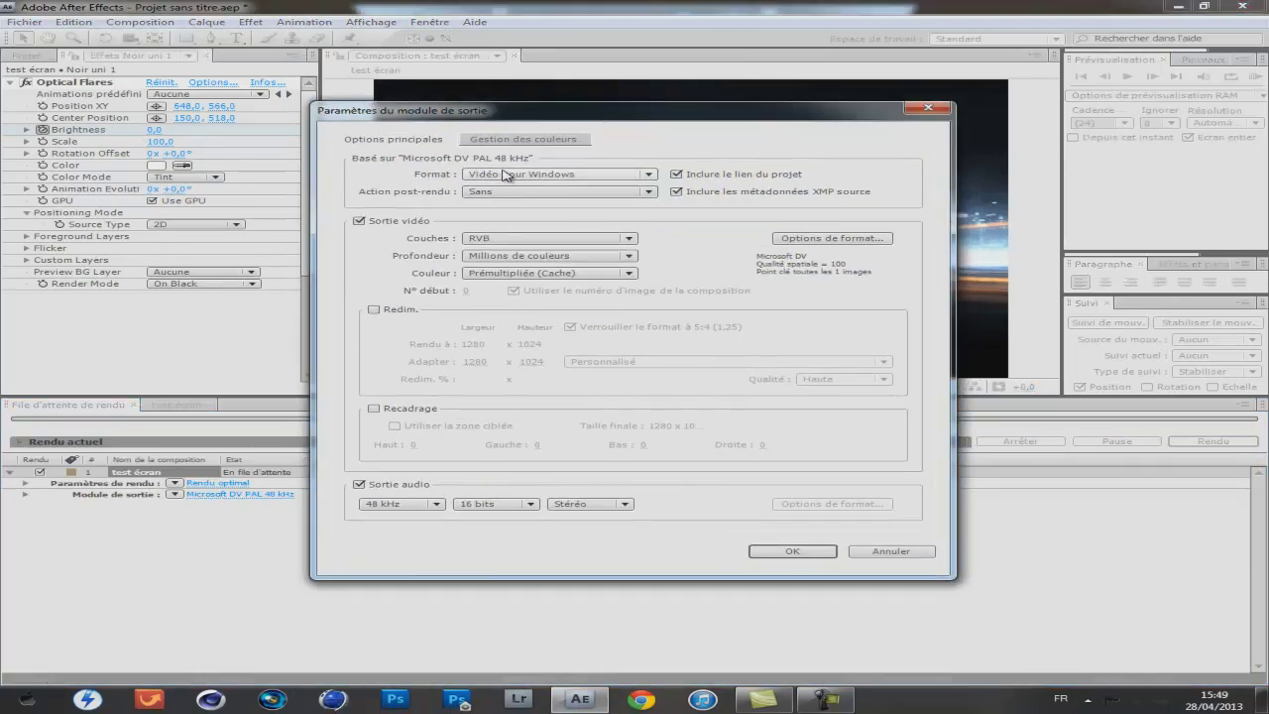
click(505, 176)
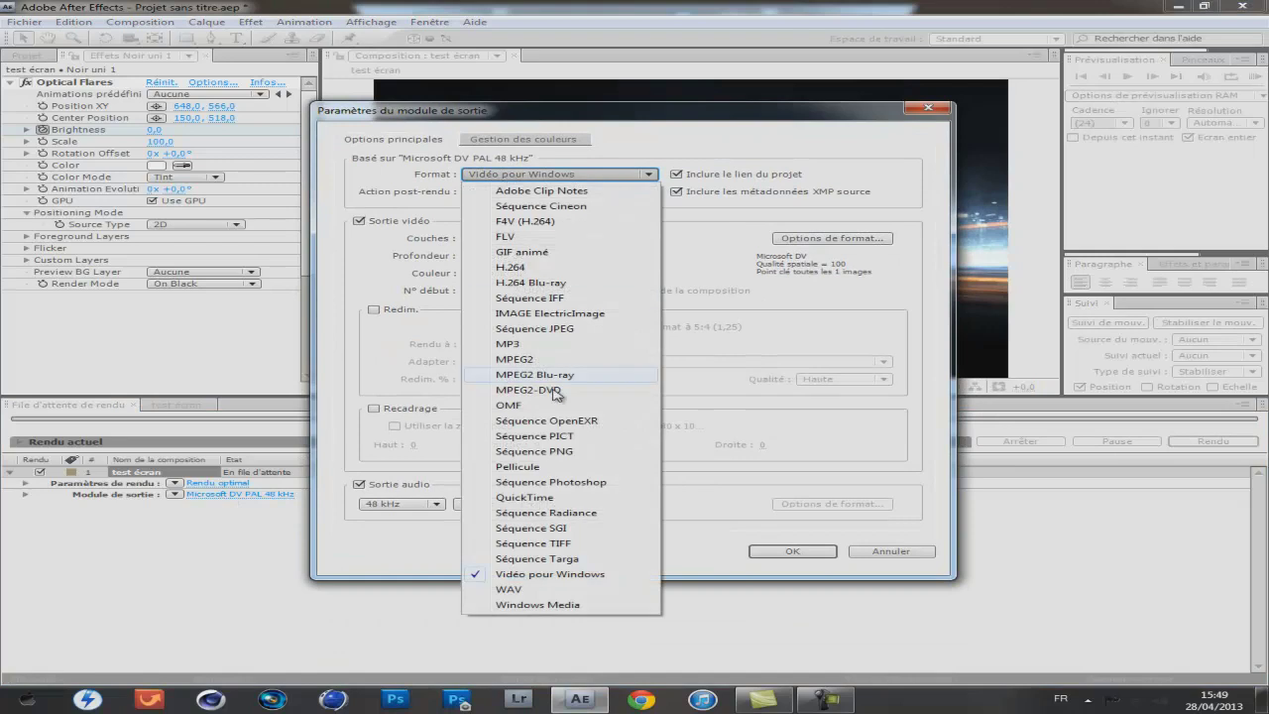
click(558, 606)
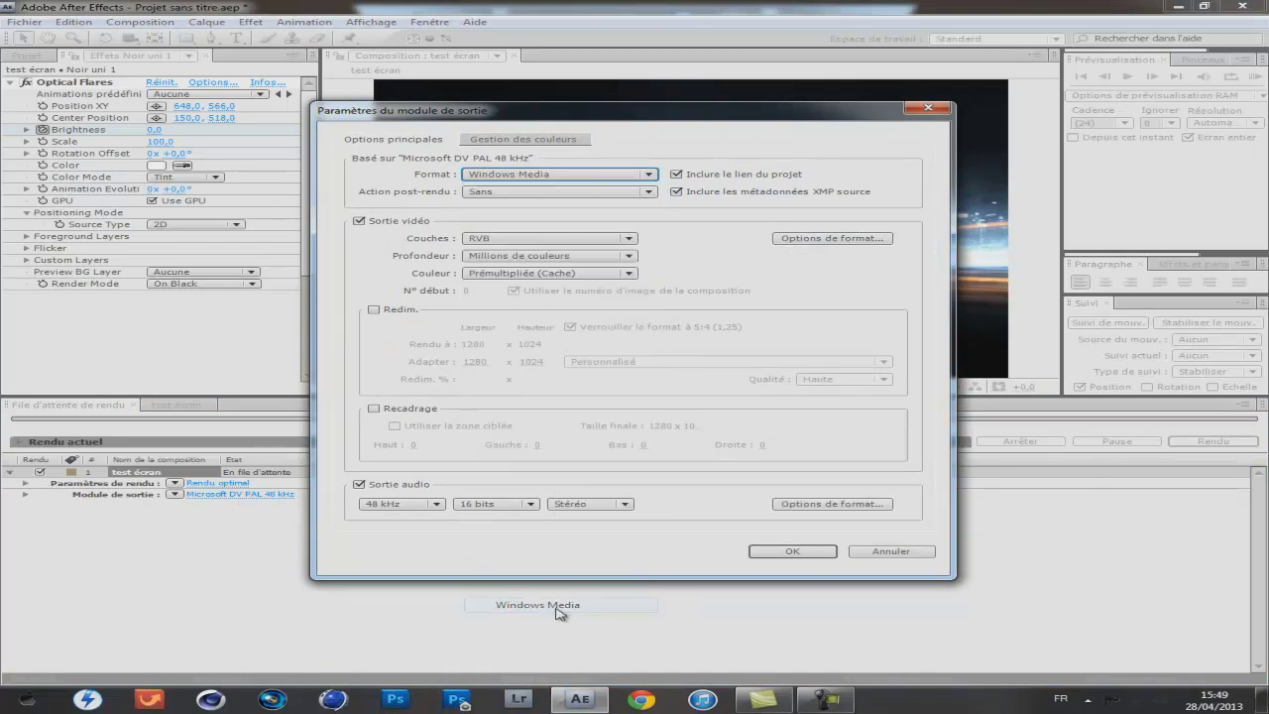
click(792, 551)
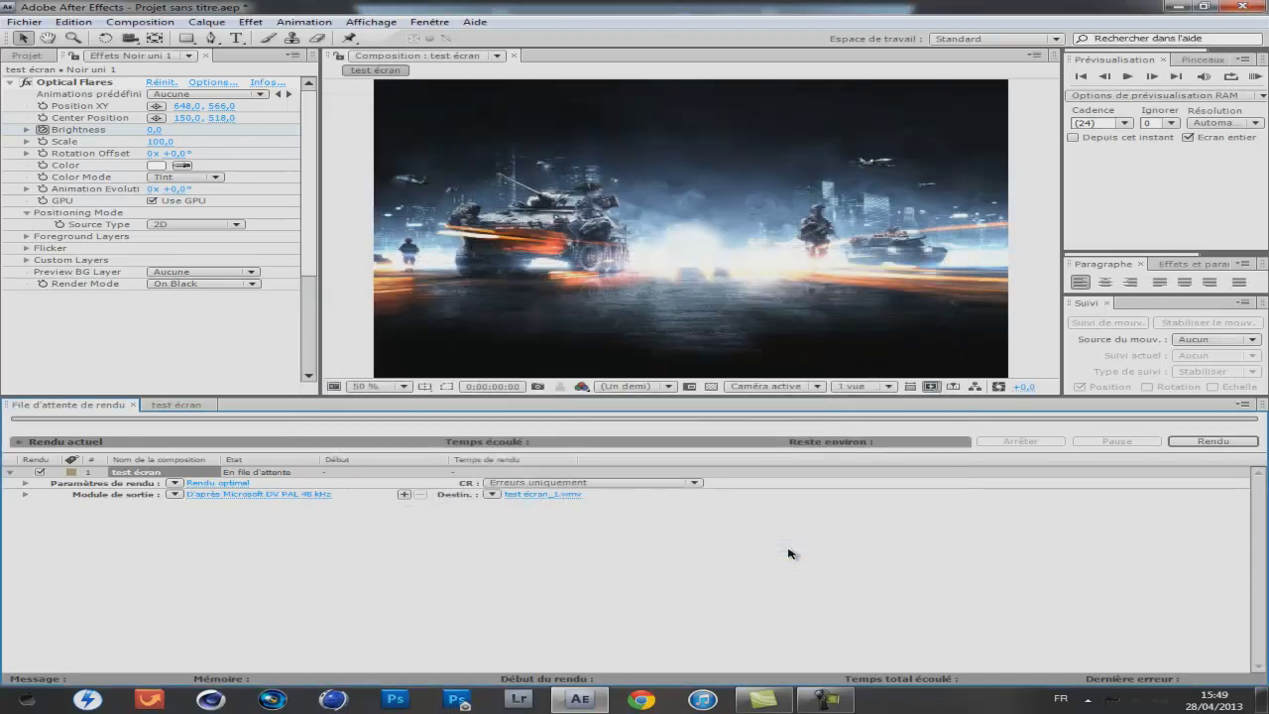
Name the rendered output file bf3 fd
click(533, 495)
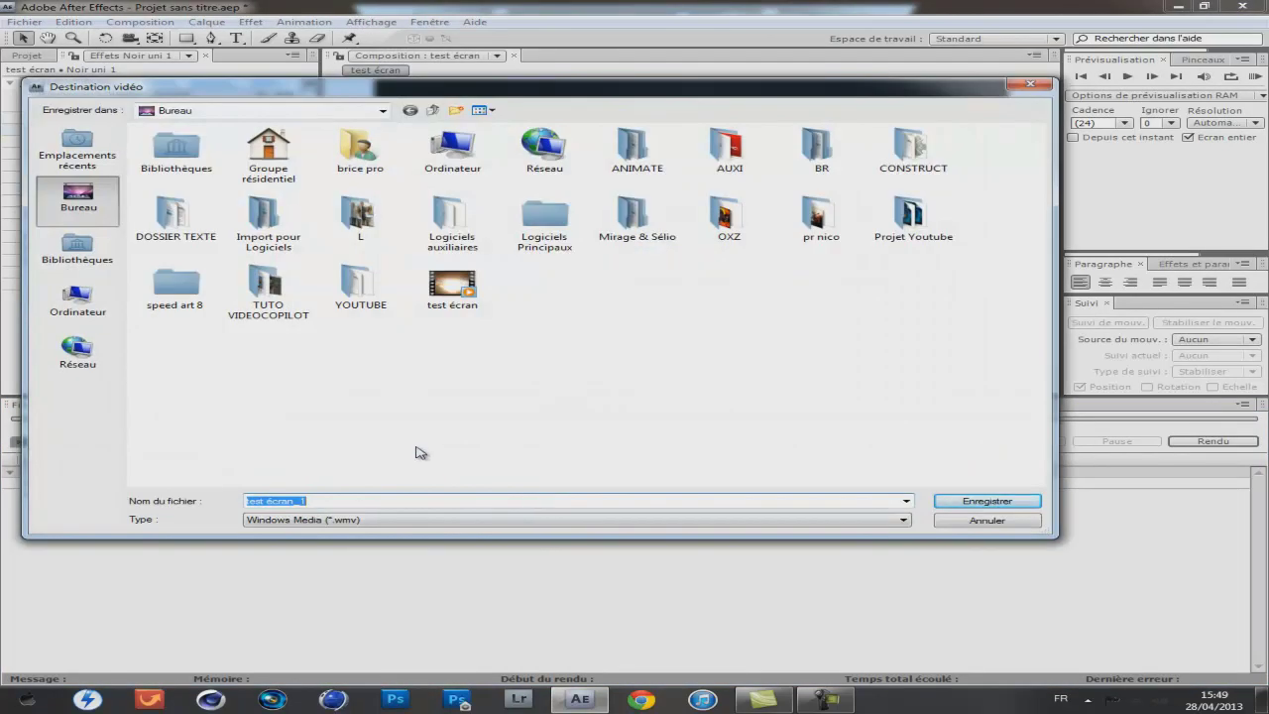
text(bf3)
key(Return)
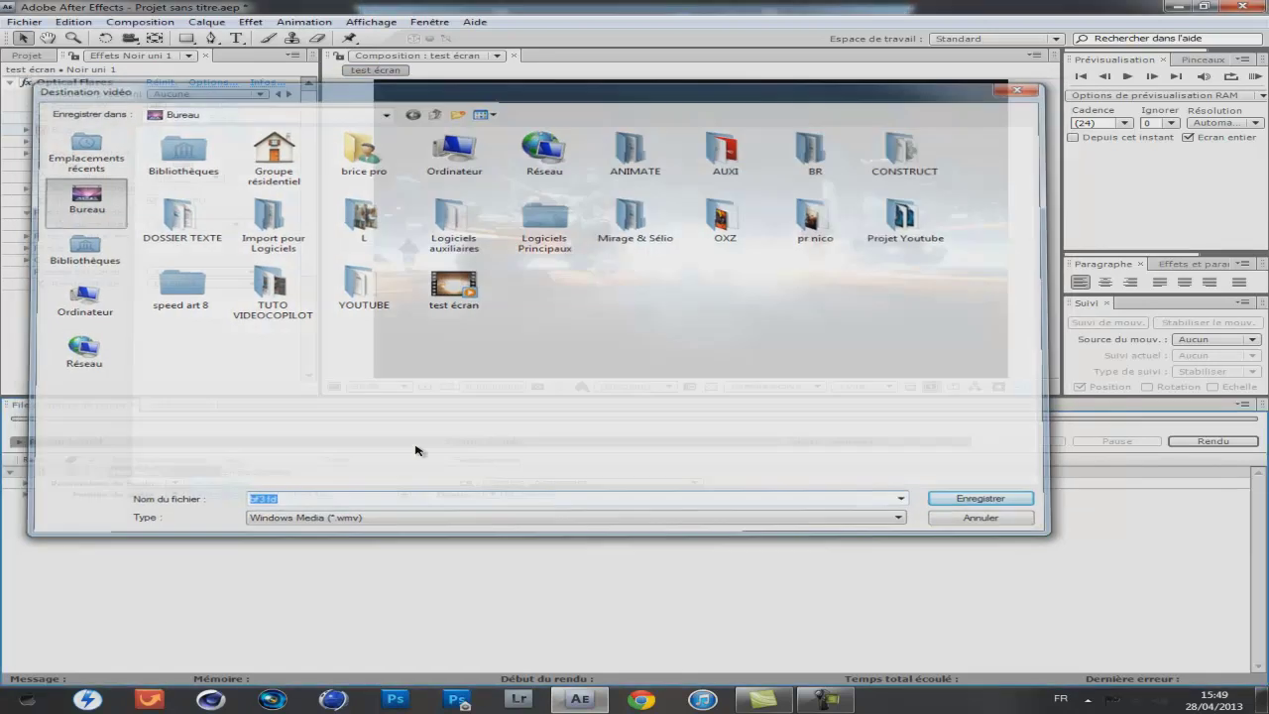
Render test écran to bf3 fd.wmv from the Render Queue
click(1175, 441)
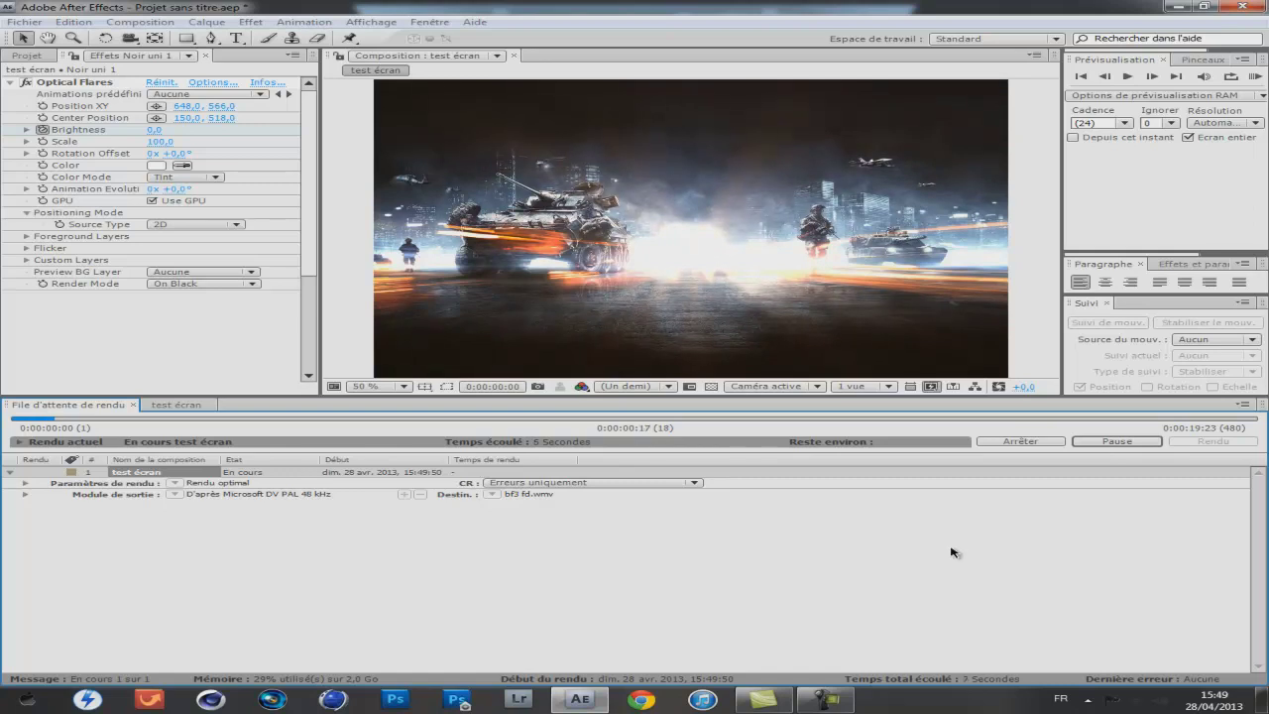
click(841, 704)
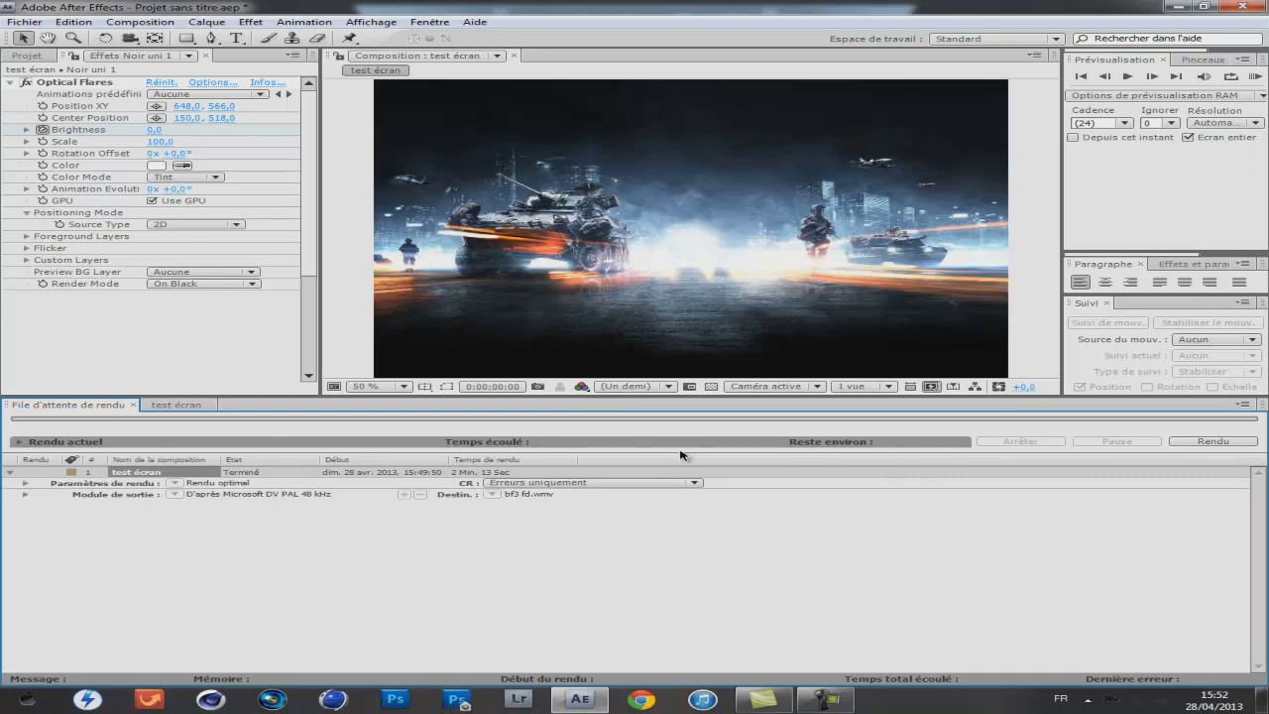
Open the Desktop folder in a Computer window to find the rendered bf3 fd video
double_click(1157, 12)
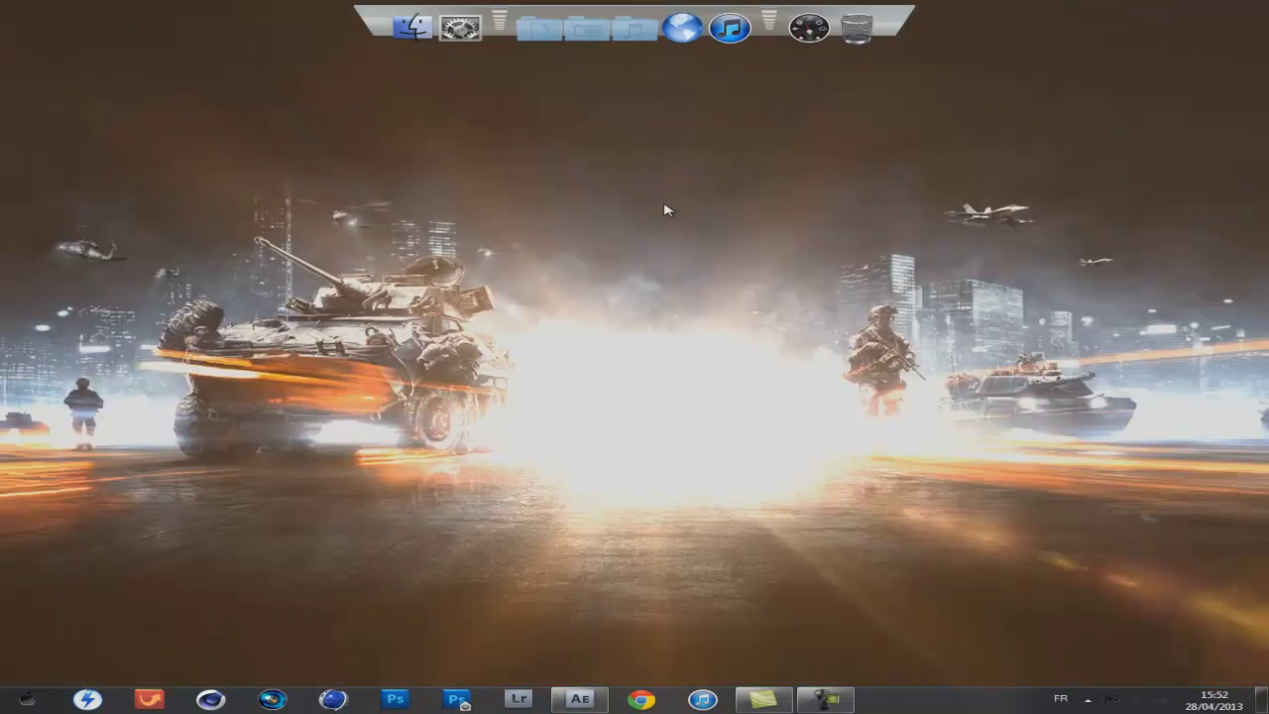
click(26, 699)
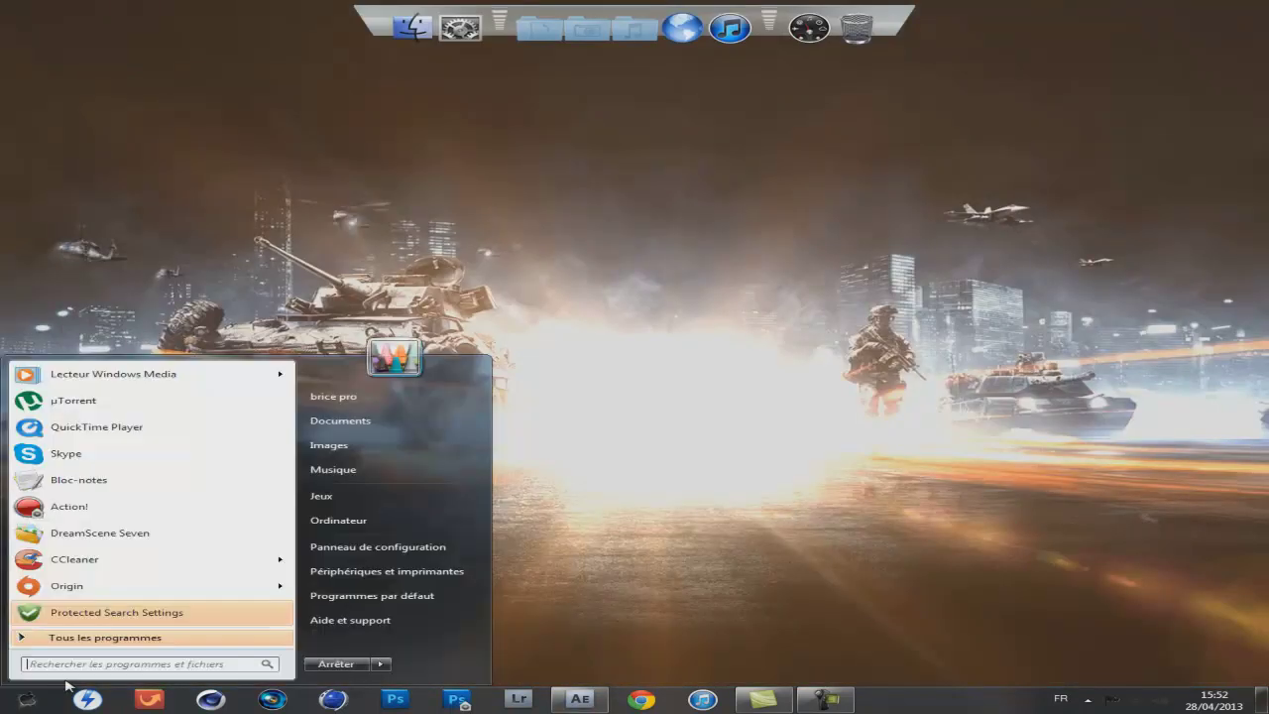
click(376, 520)
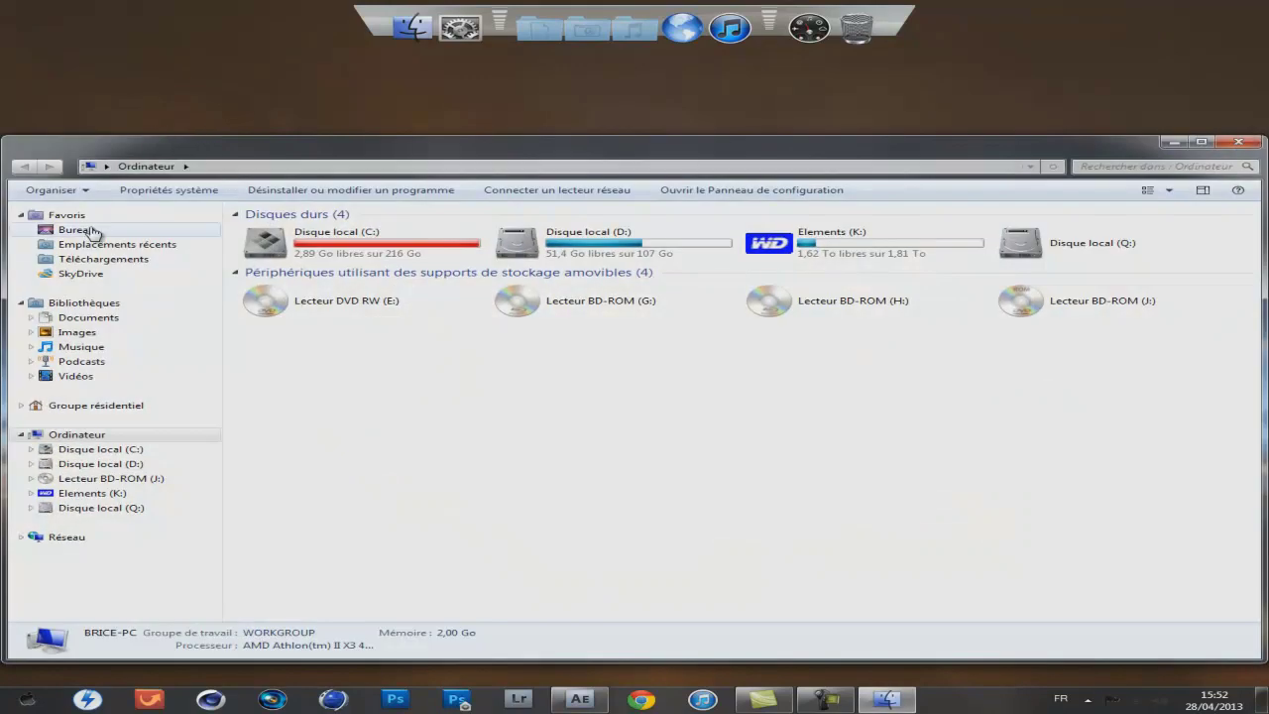
click(79, 229)
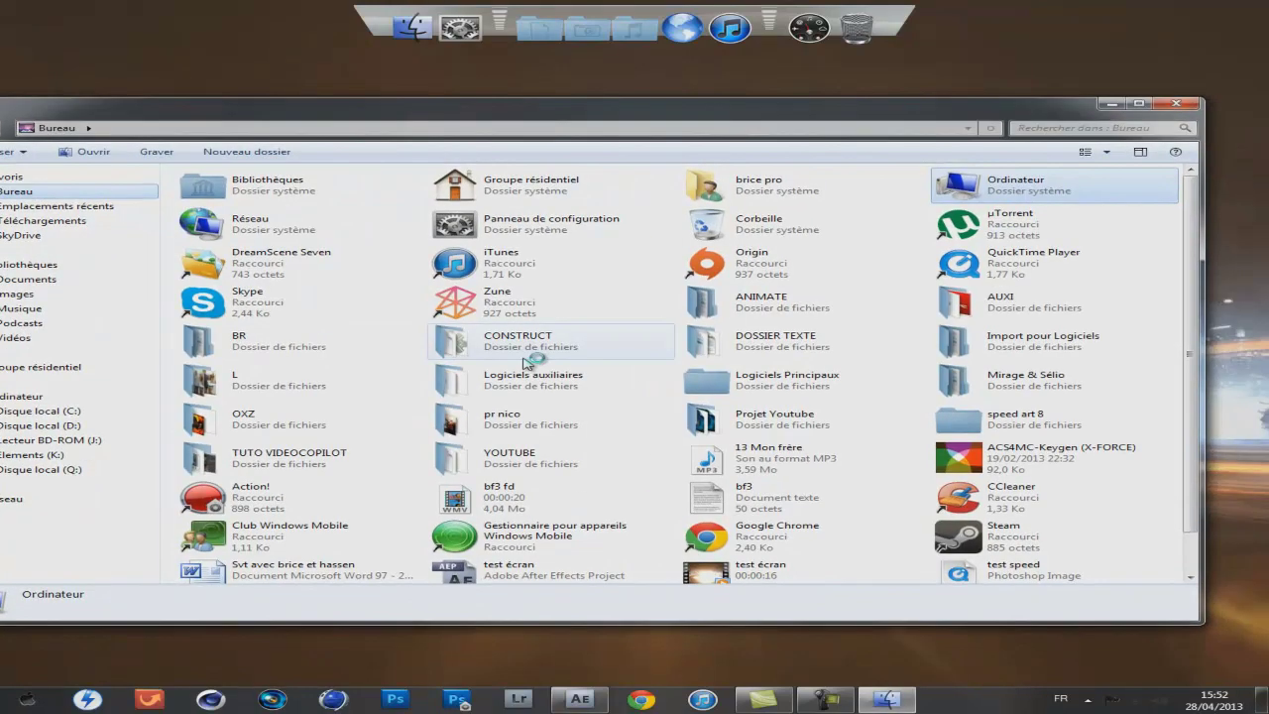
scroll(1037, 496, down, 1)
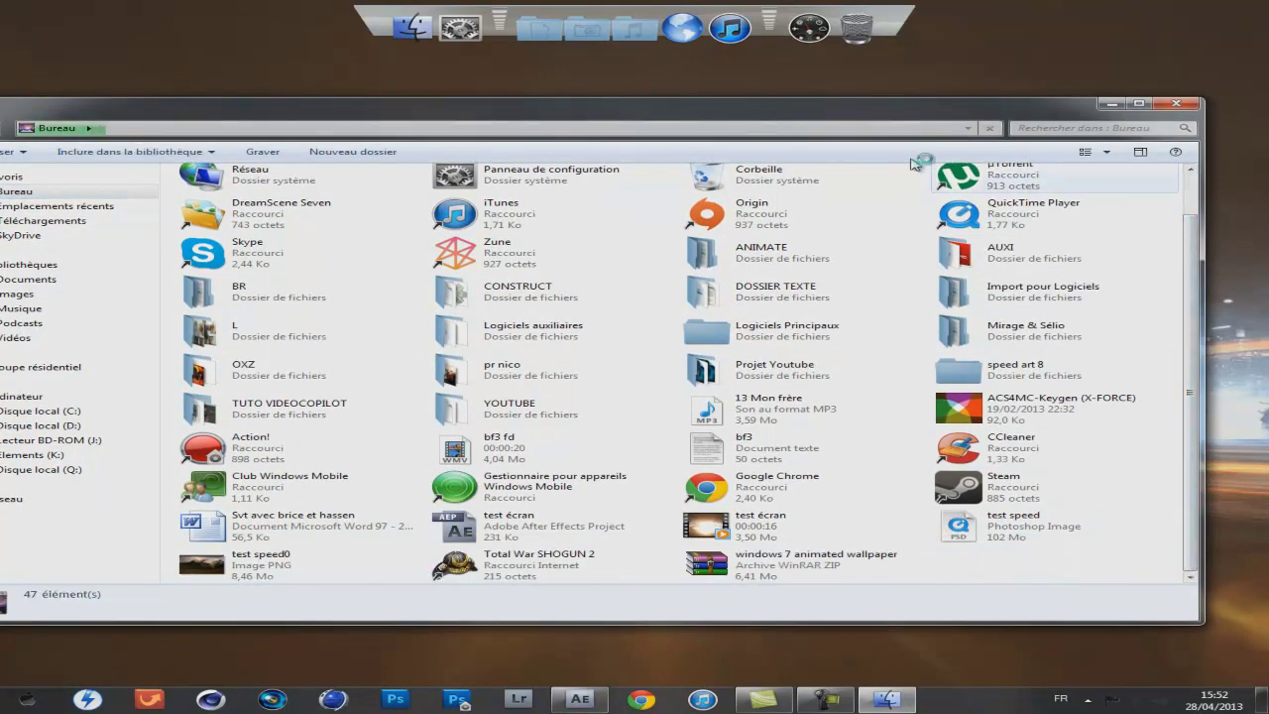
mouse_move(615, 127)
mouse_down()
mouse_move(673, 516)
mouse_move(656, 615)
mouse_up()
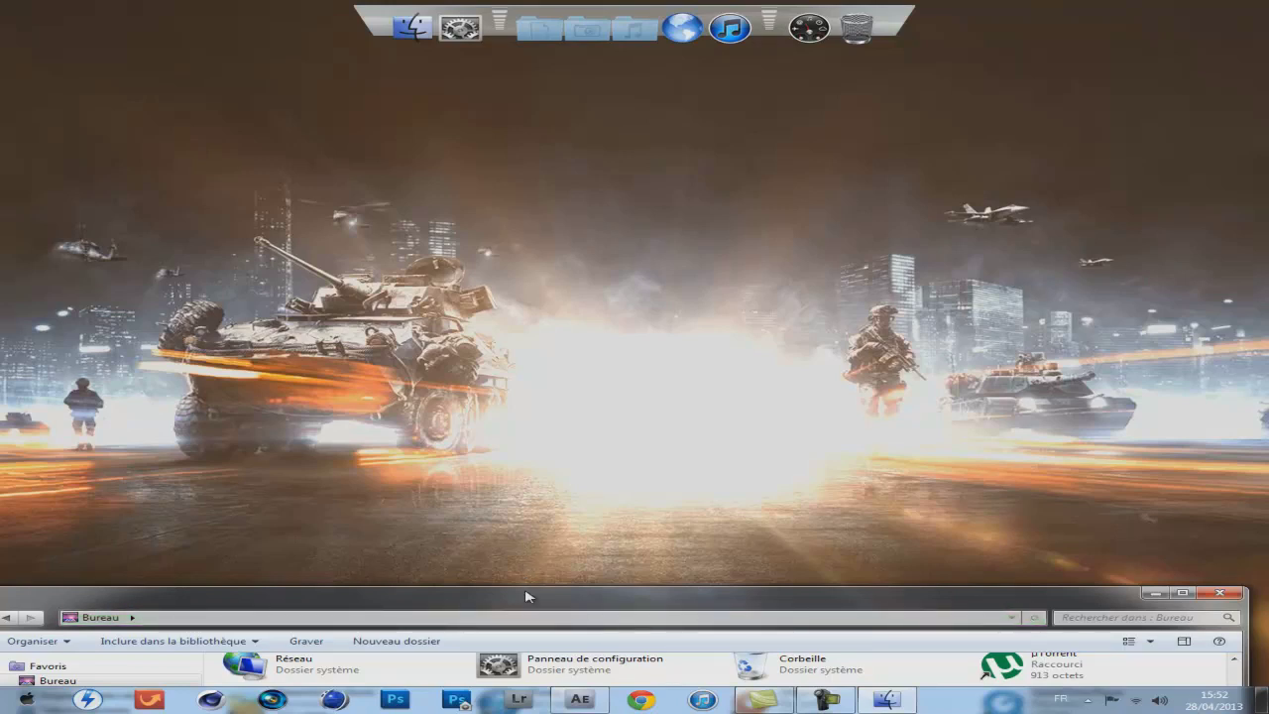
drag(525, 589, 519, 127)
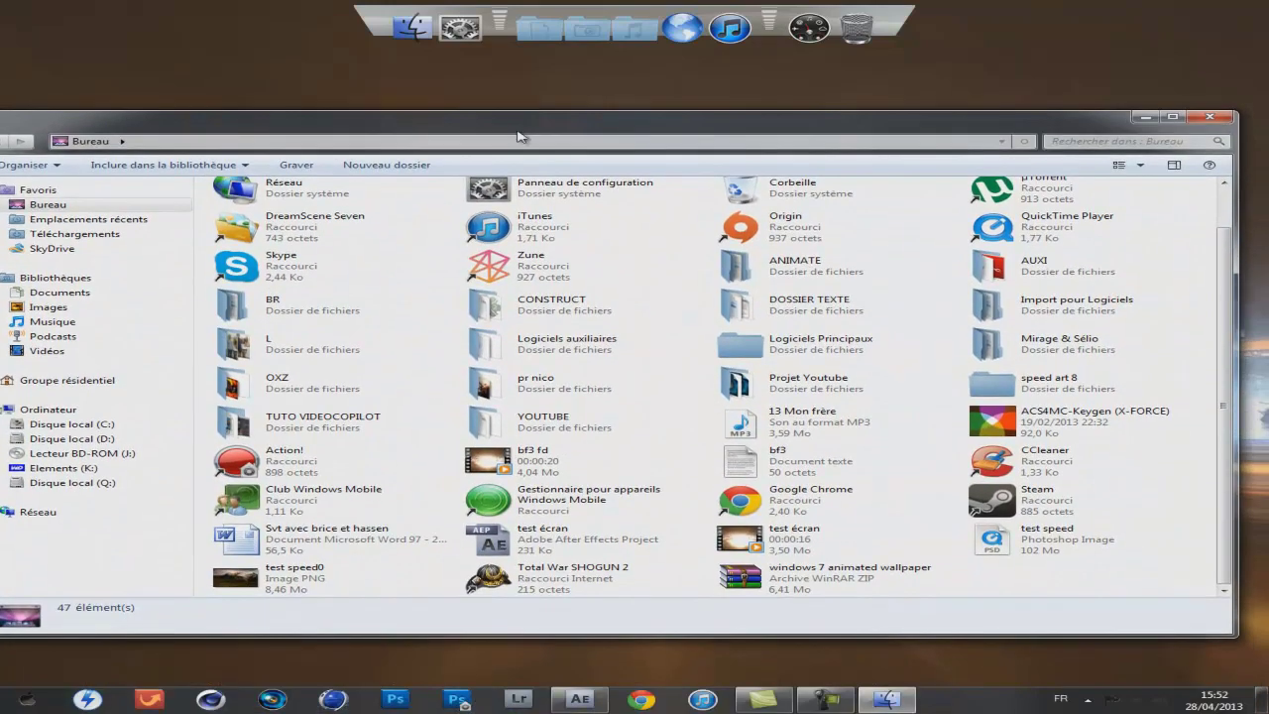
Set bf3 fd.wmv as the desktop background and minimize the file window
double_click(569, 467)
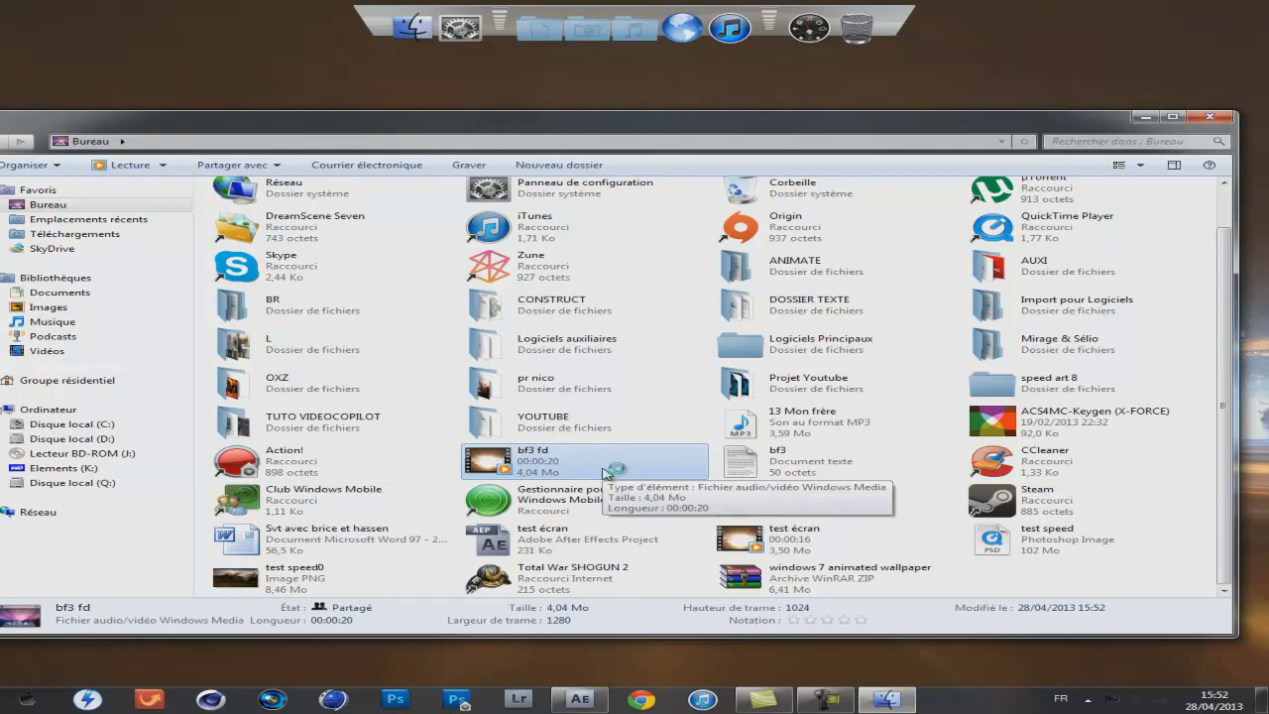
right_click(566, 453)
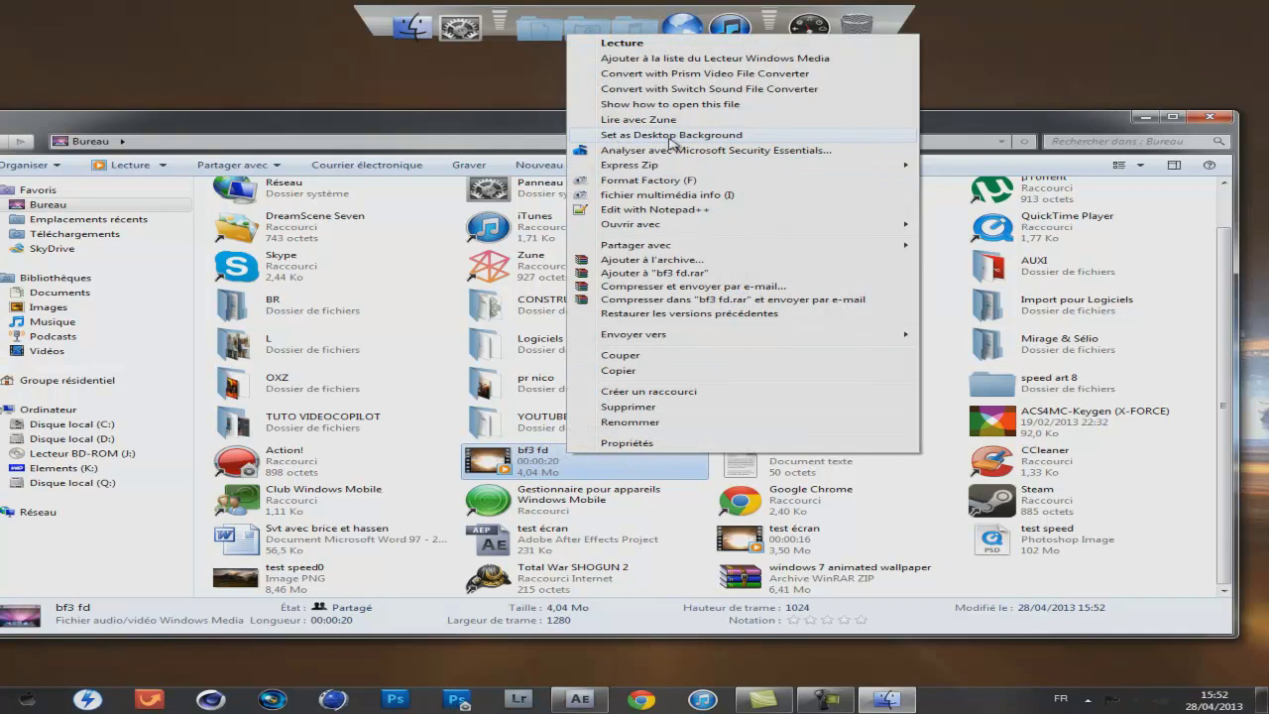
click(671, 135)
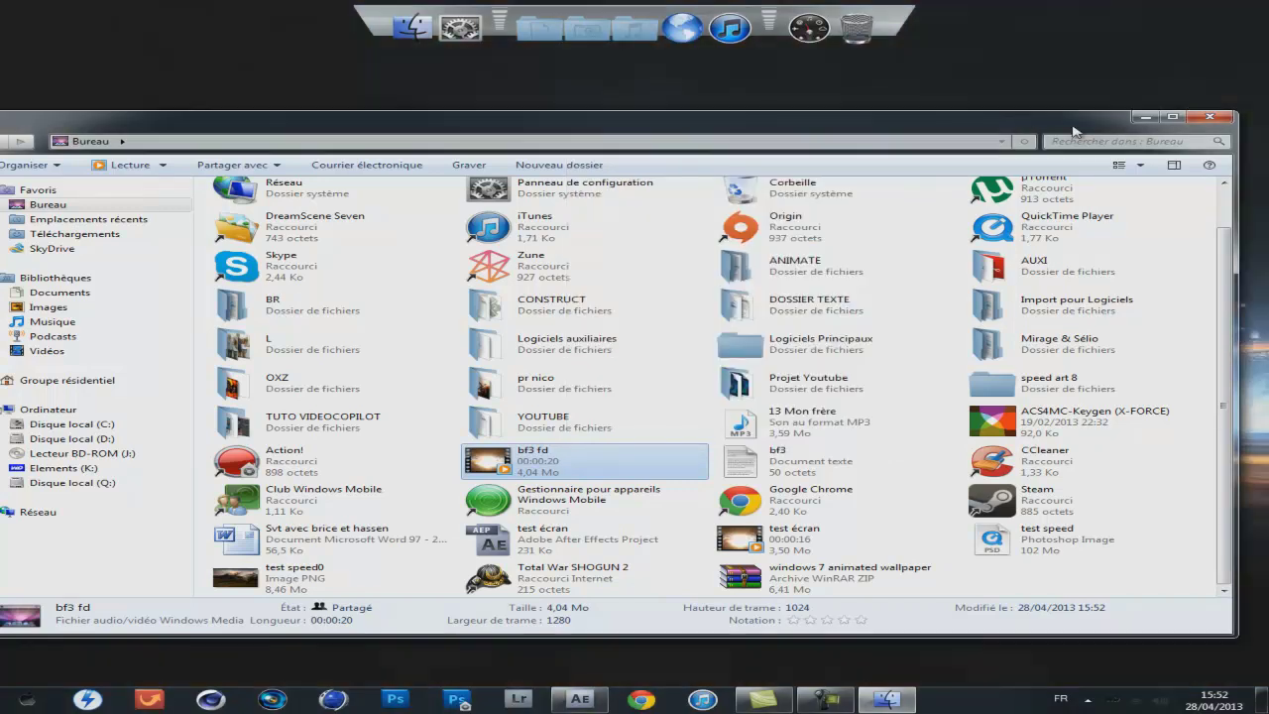
click(1140, 117)
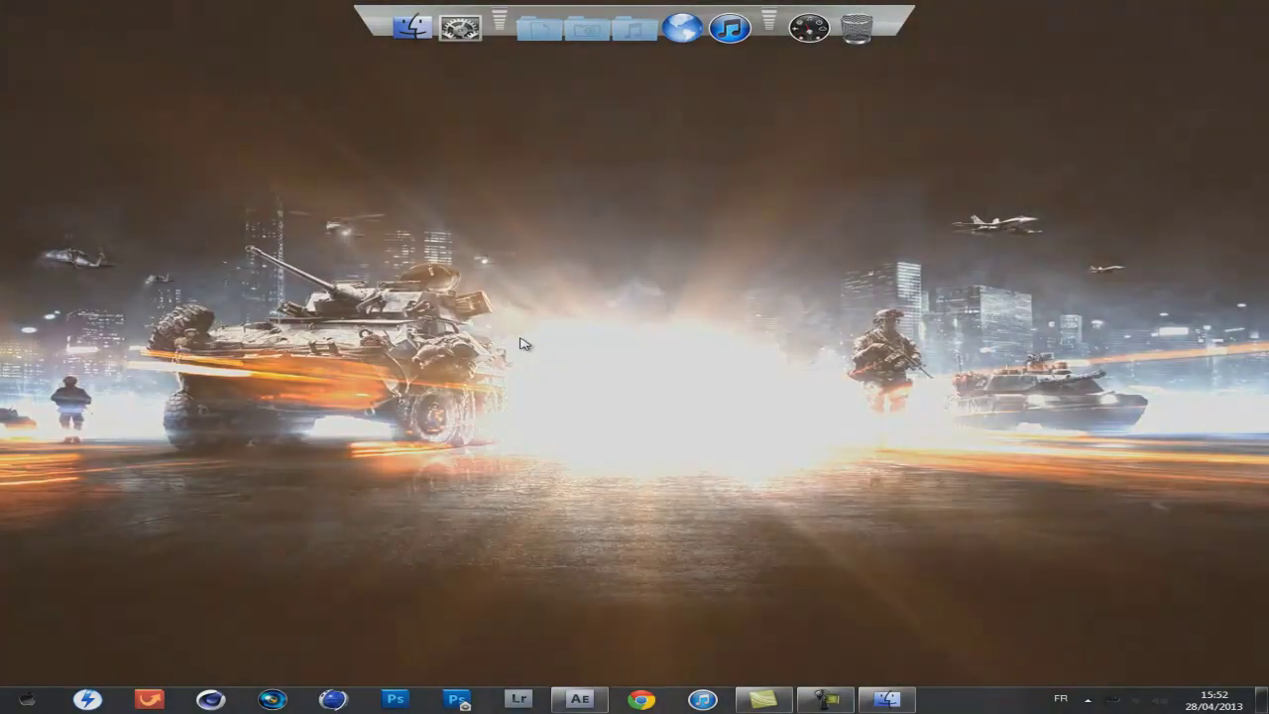
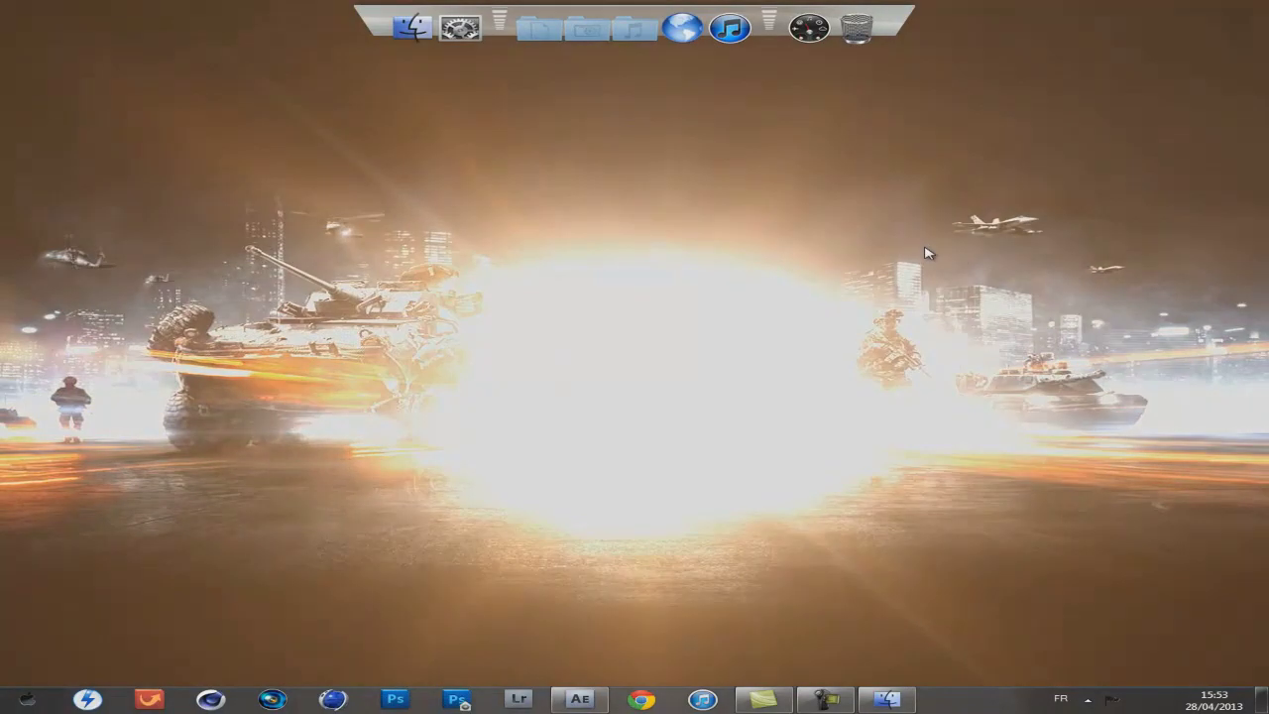
Pause the animated battlefield wallpaper with the desktop's Pause DreamScene option
right_click(925, 251)
click(981, 343)
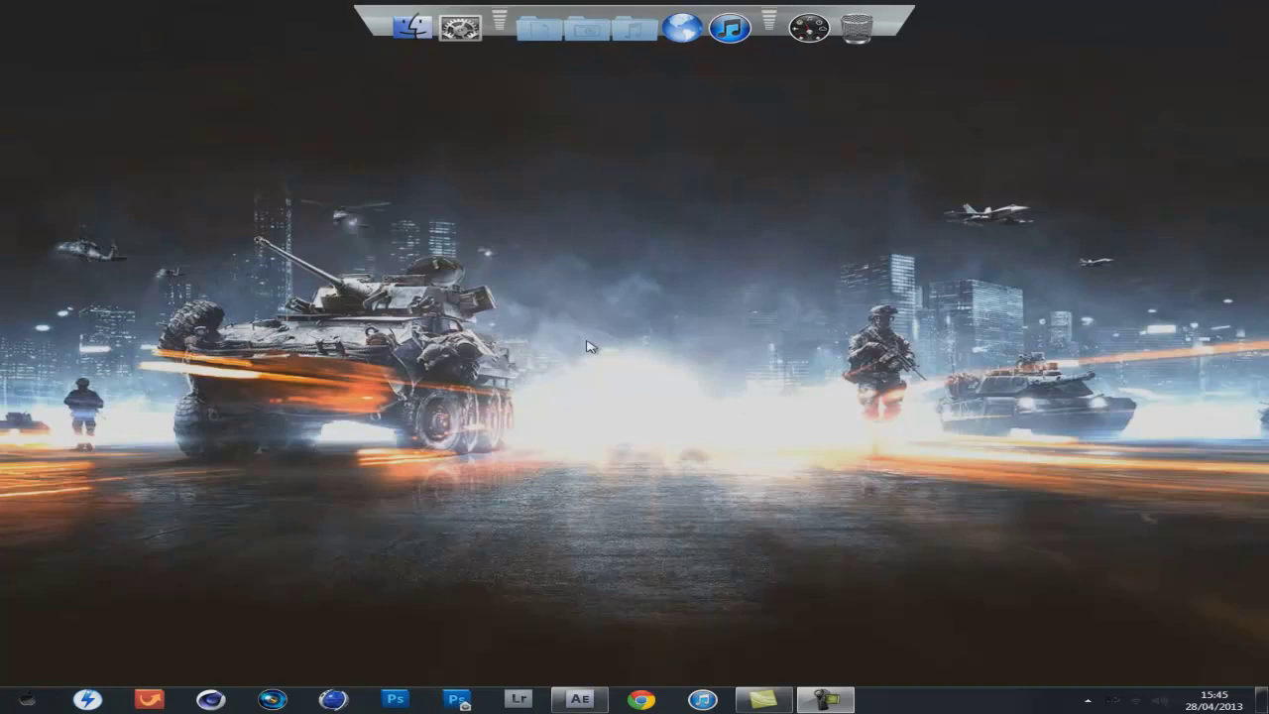
Play the wallpaper briefly with Play PhotoShine, pause DreamScene again, and restore After Effects
right_click(721, 271)
click(850, 368)
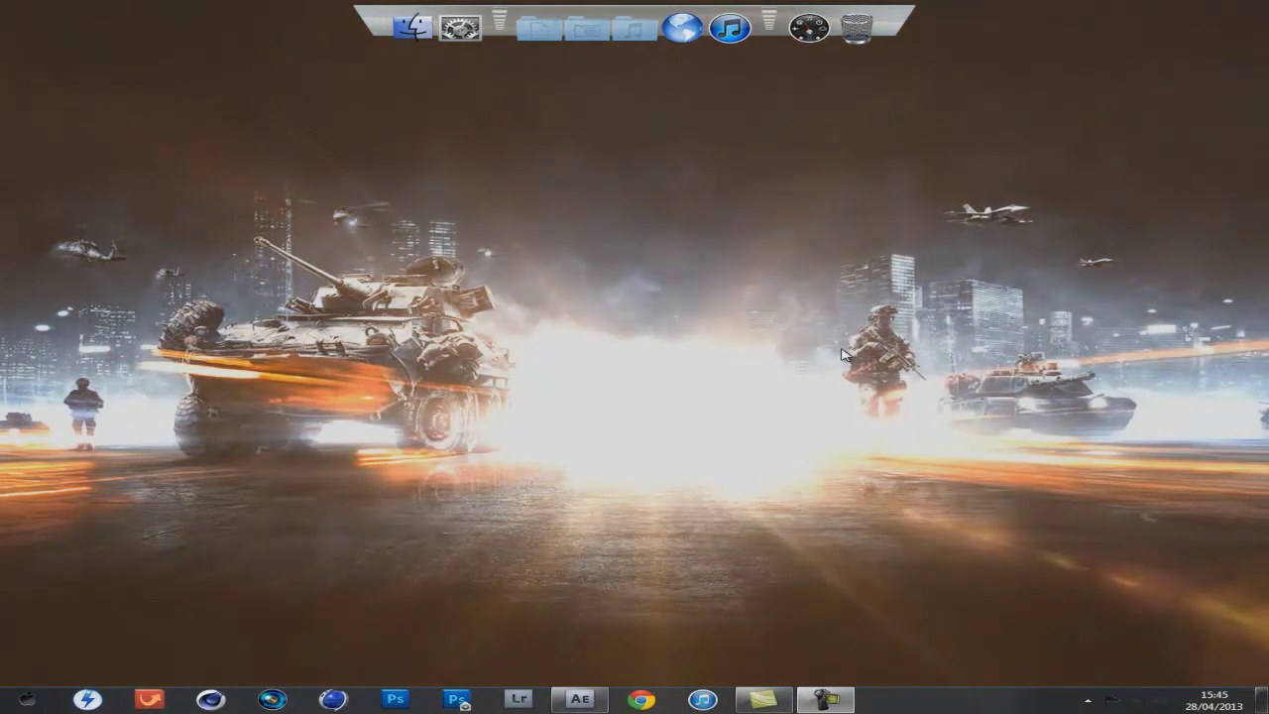
right_click(749, 342)
click(783, 438)
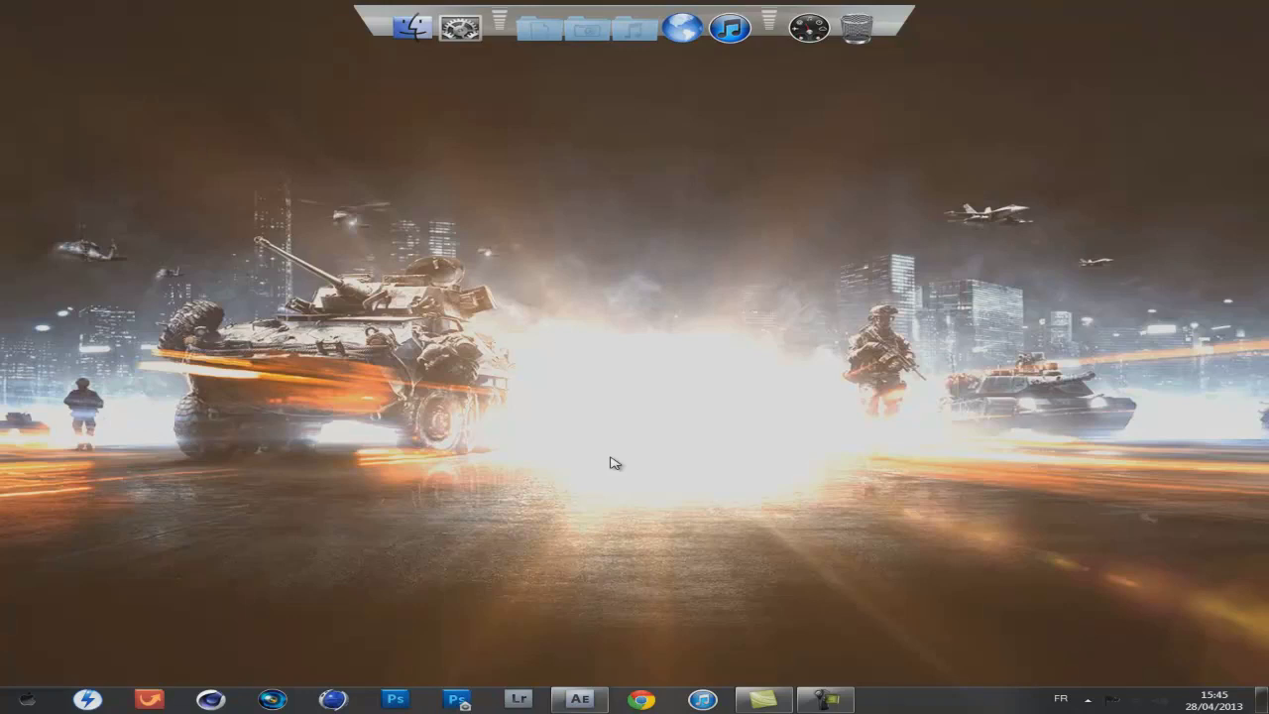
click(580, 699)
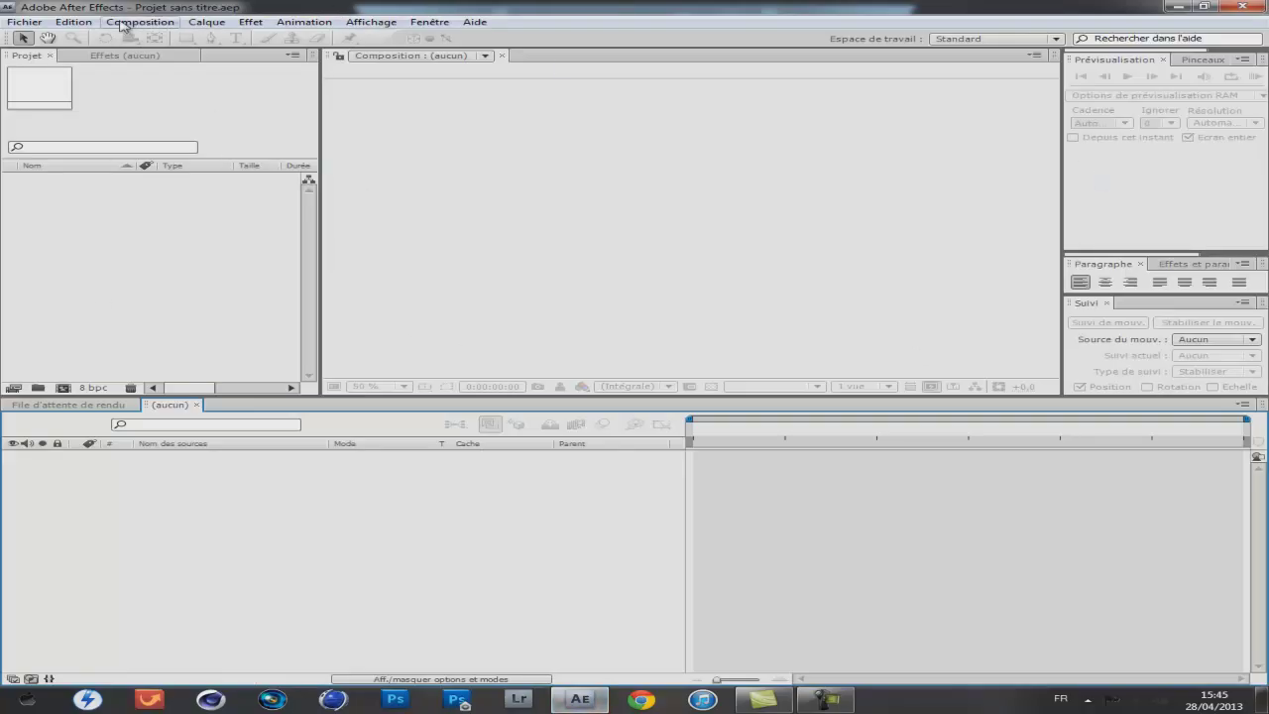
Create a new composition named 'test écran' at 1280×1024, 24 fps, 20 seconds long
click(155, 25)
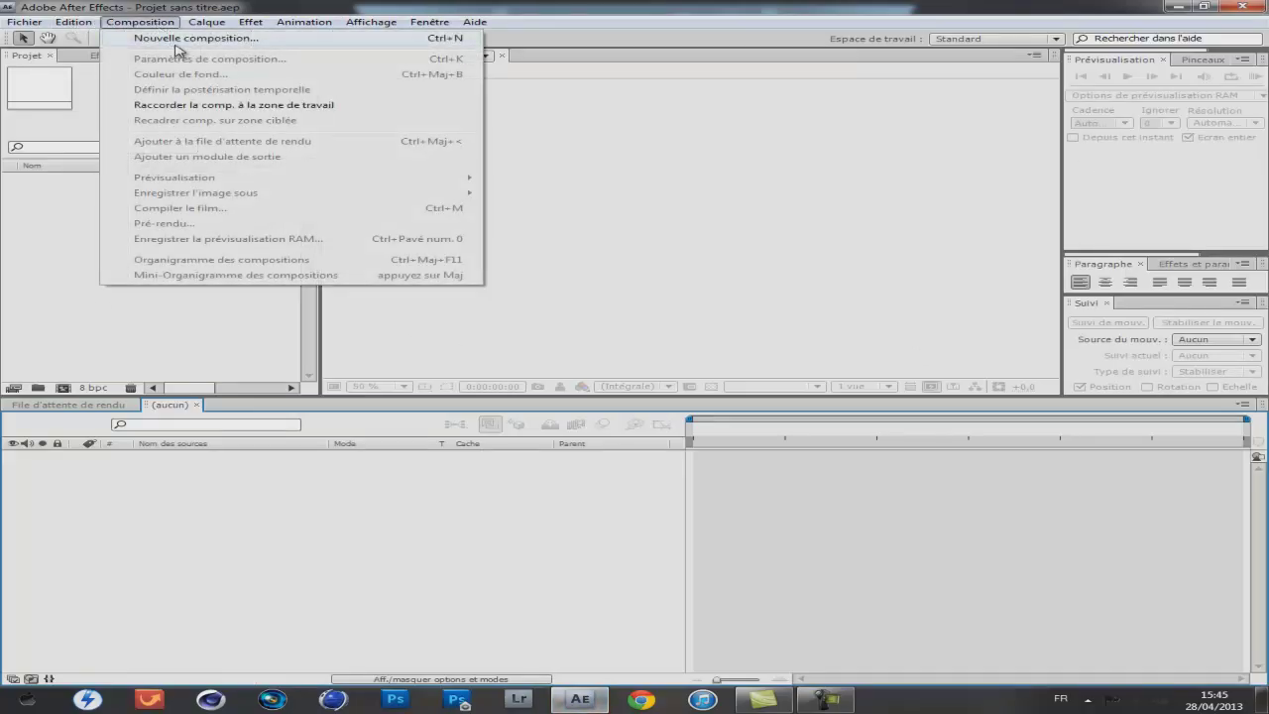
click(176, 42)
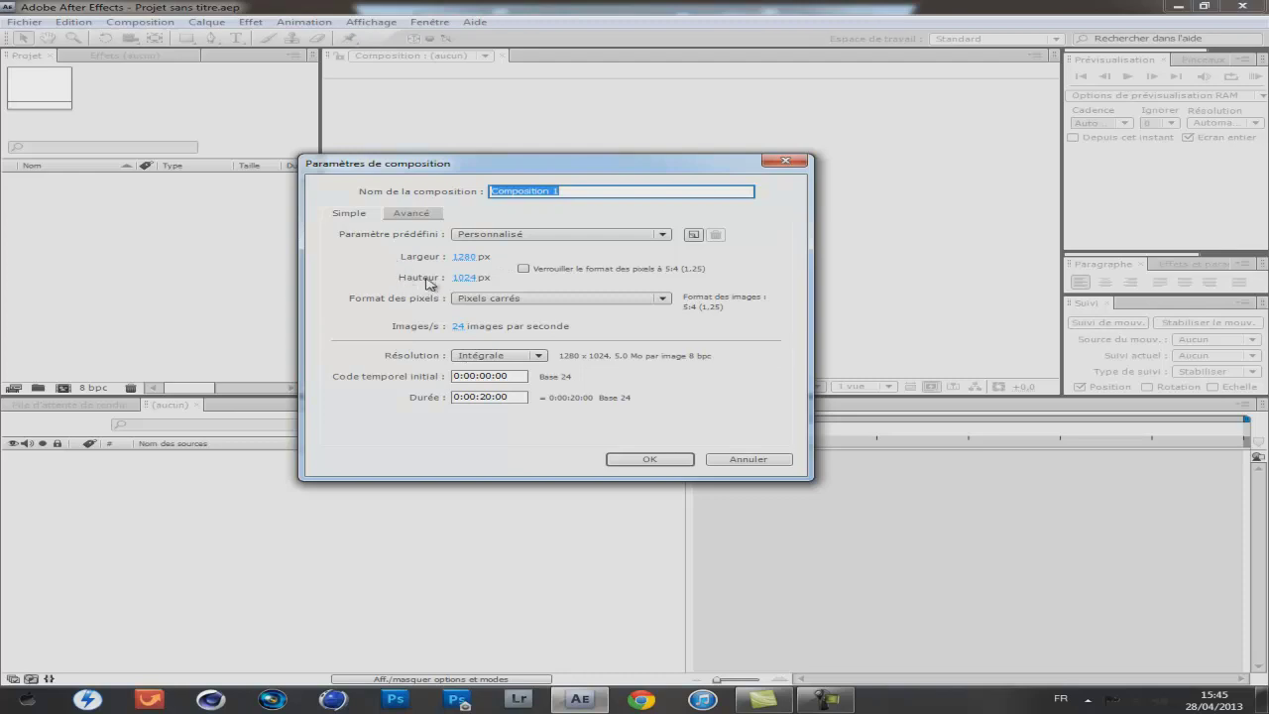
drag(570, 190, 431, 198)
text(test écran)
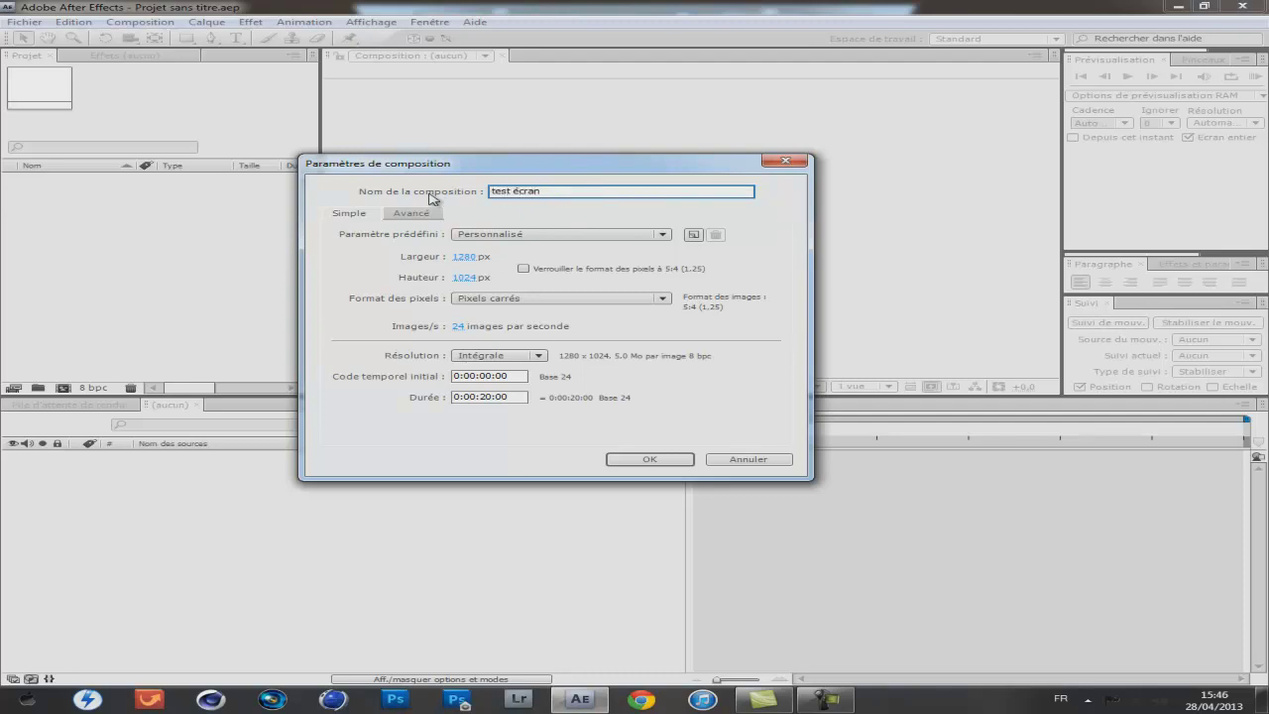
key(Return)
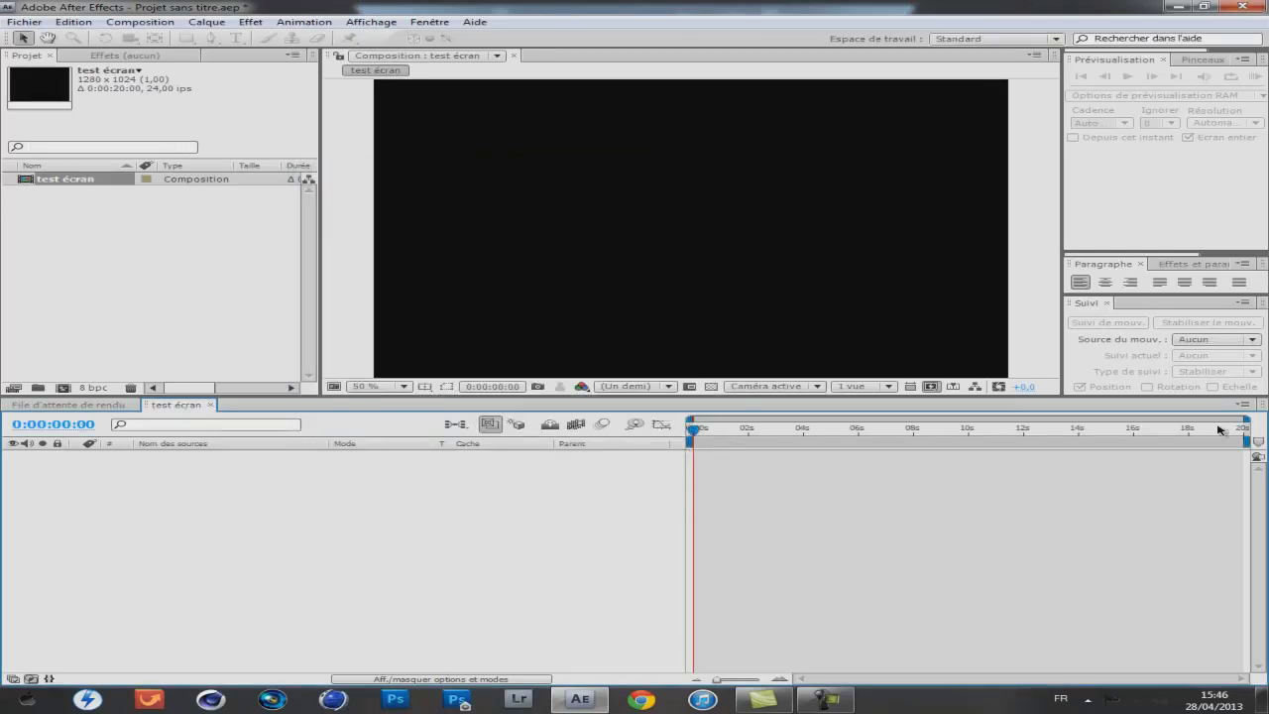
Recheck the composition settings, confirming the 20-second duration, and accept them unchanged
click(139, 21)
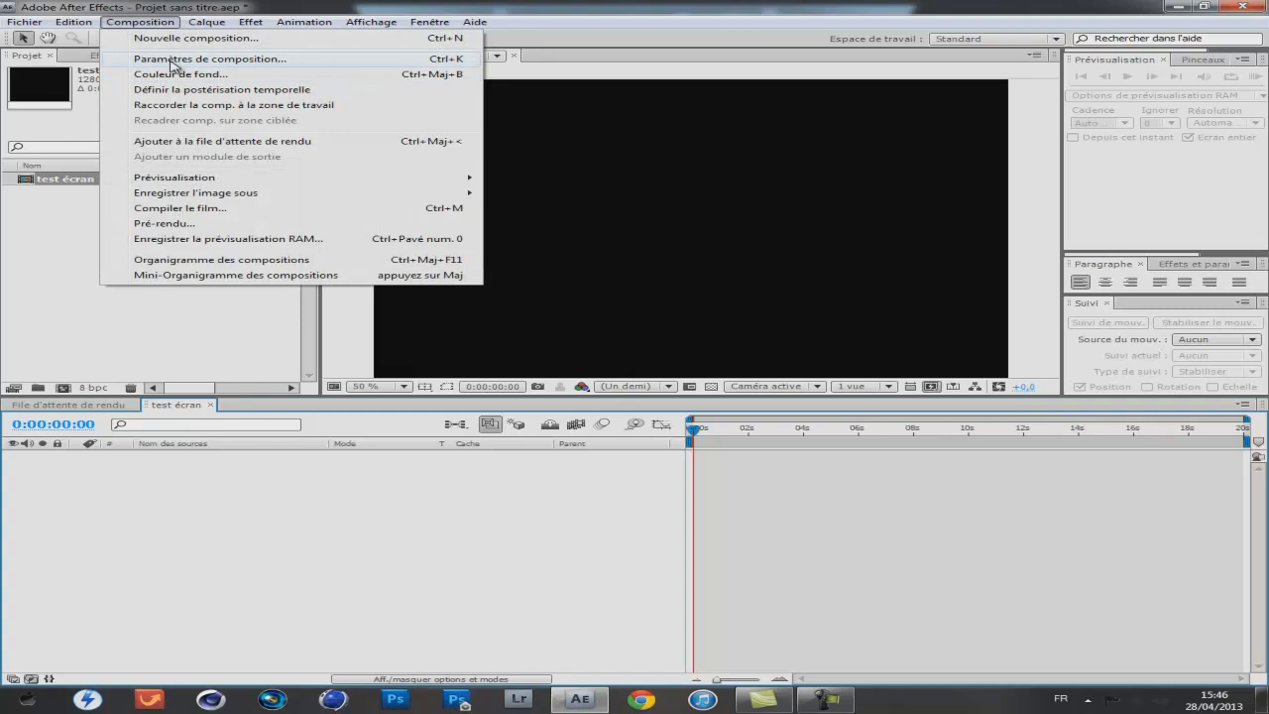
click(173, 66)
click(493, 394)
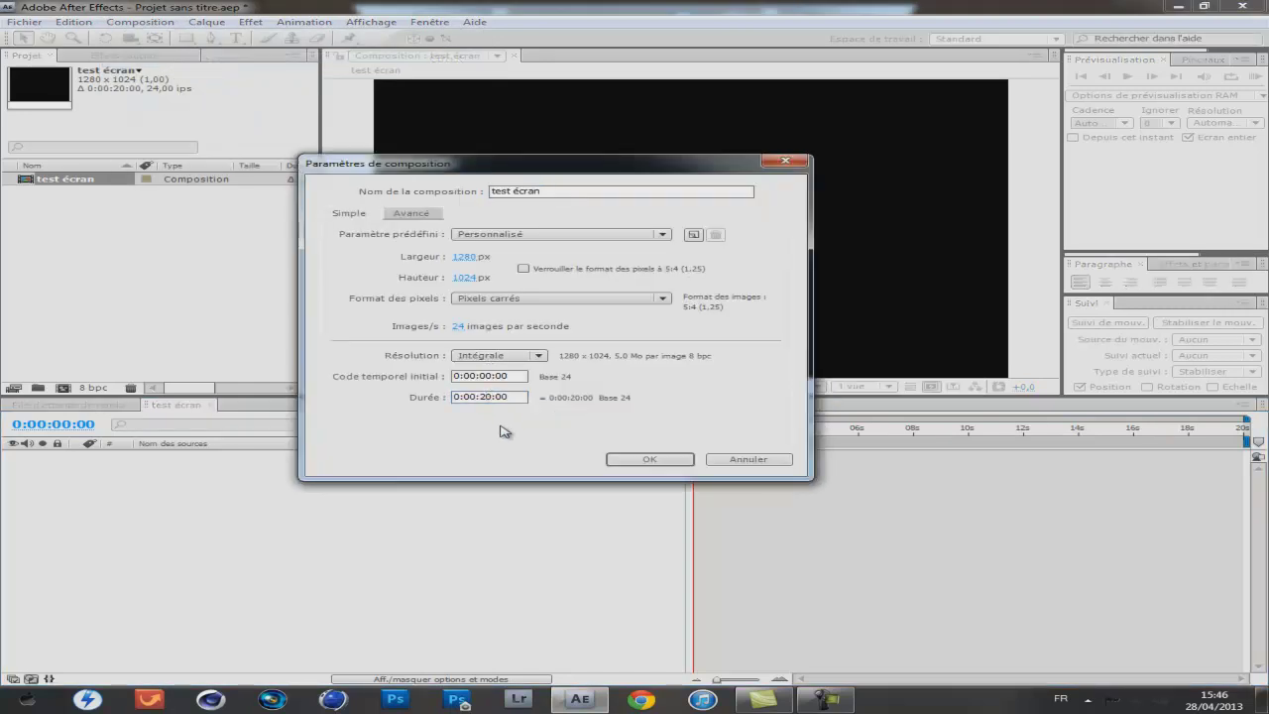
click(663, 462)
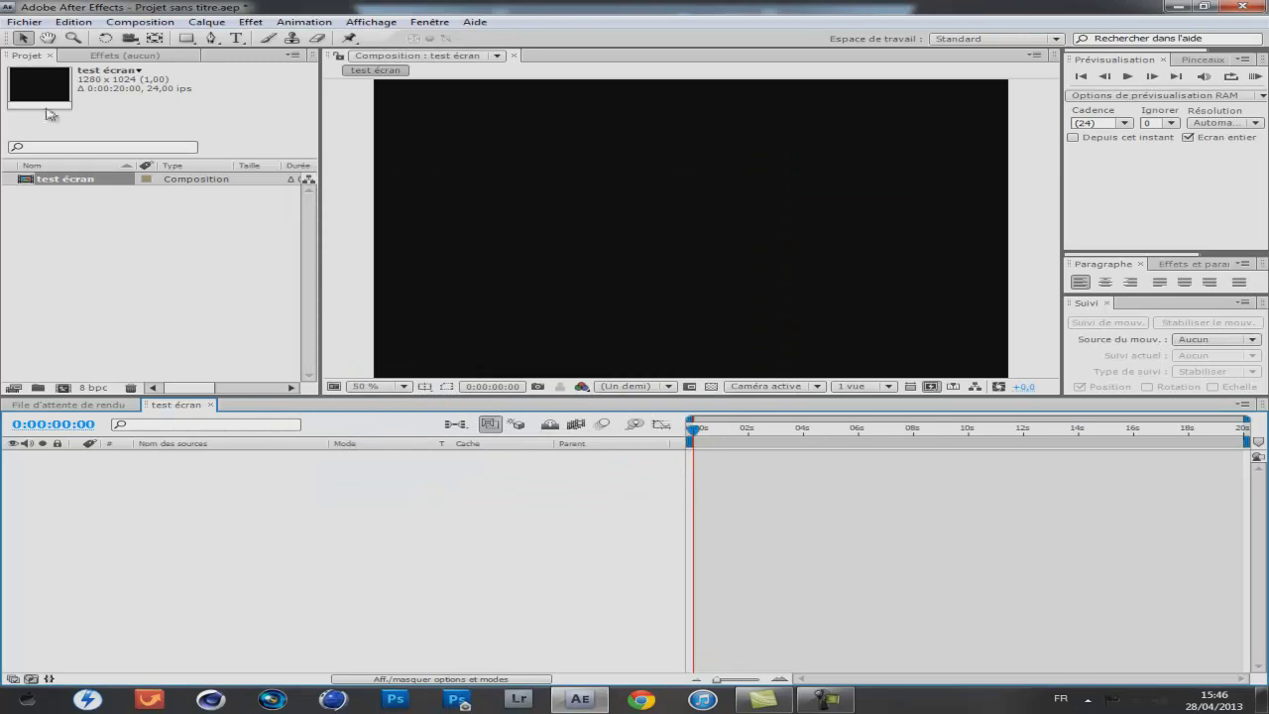
Import the bf3 fond image file into the project
scroll(699, 204, down, 2)
scroll(702, 207, up, 2)
click(32, 24)
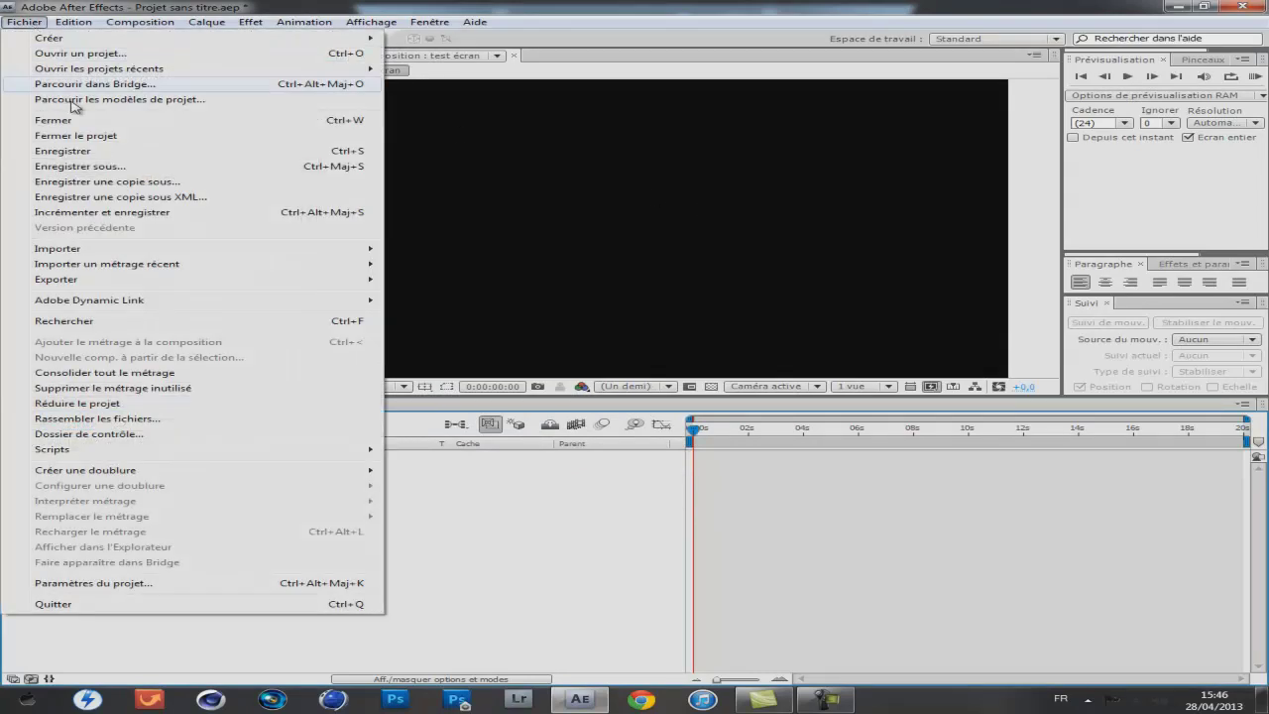
mouse_move(99, 250)
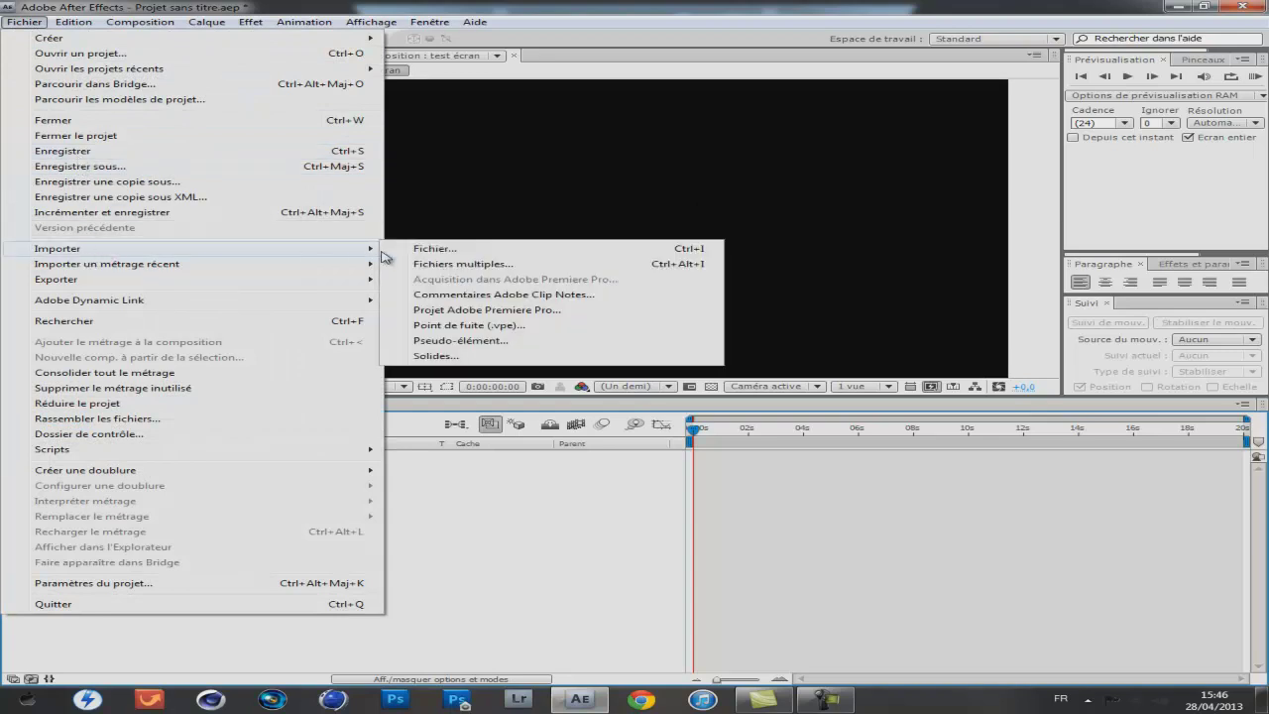
click(410, 249)
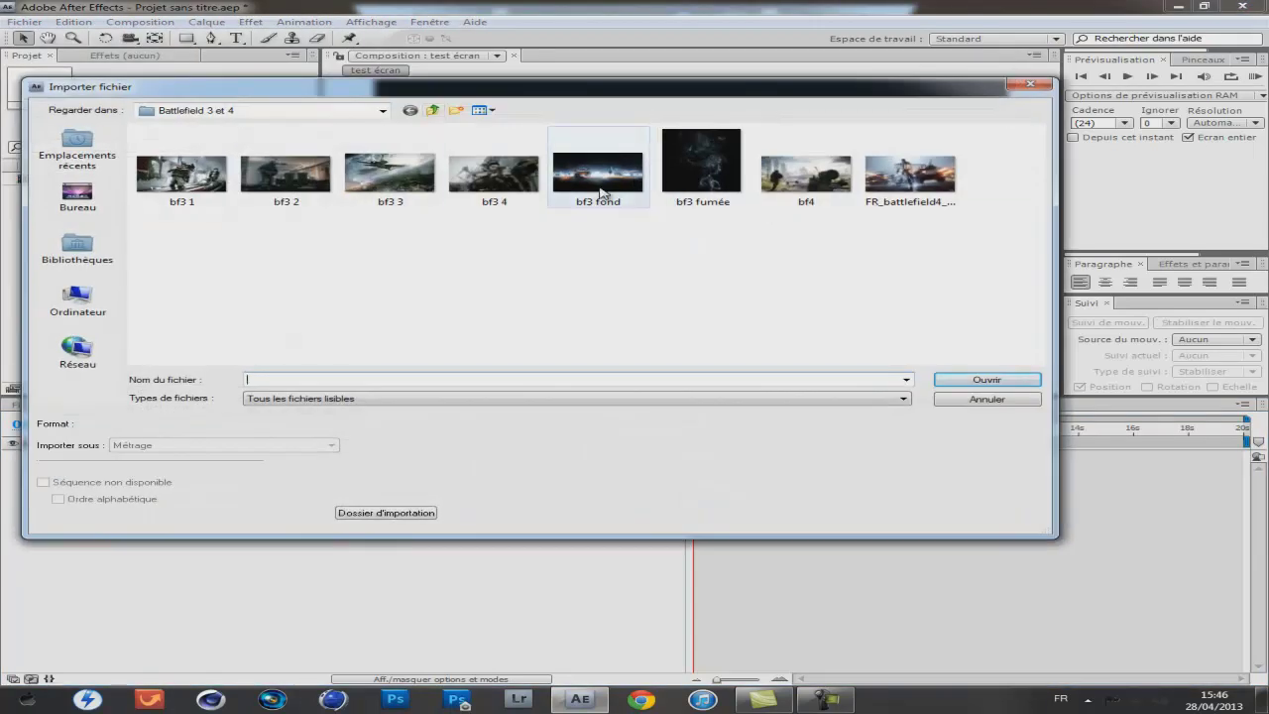
double_click(603, 173)
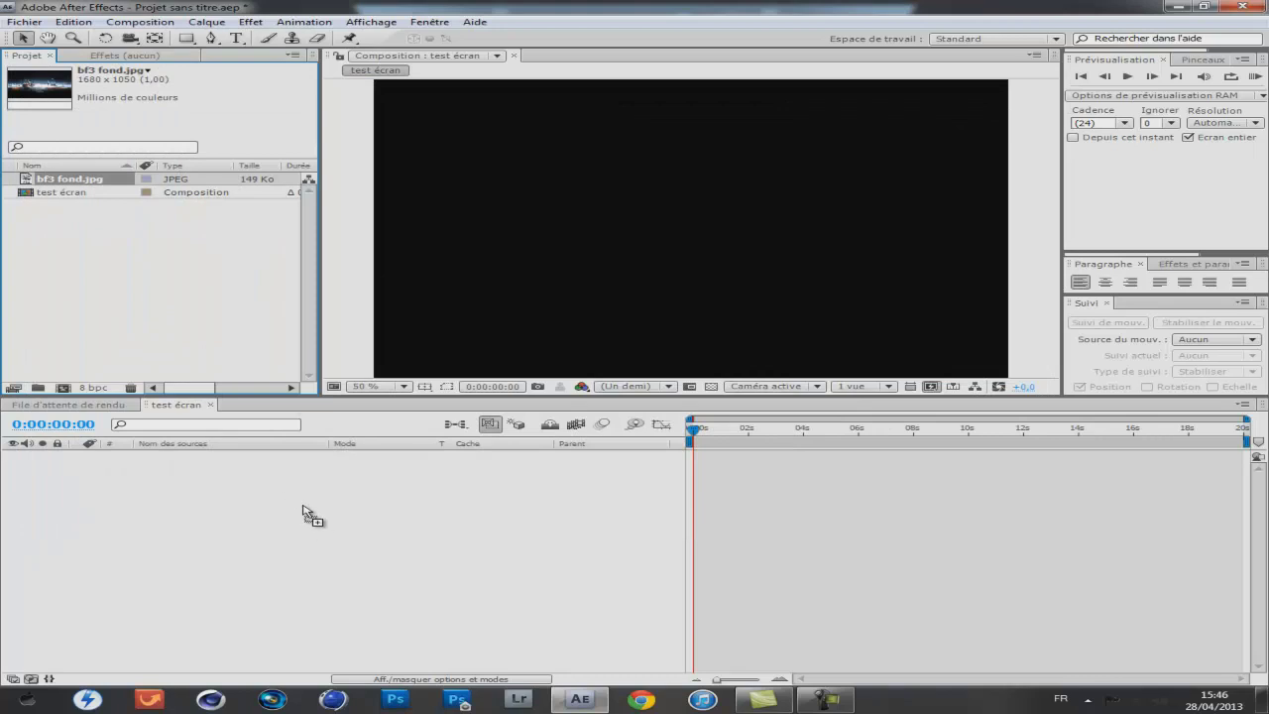
Place bf3 fond.jpg as a layer in test écran and scale it to fill the frame
drag(96, 218, 281, 486)
scroll(725, 325, down, 1)
scroll(694, 331, up, 1)
scroll(691, 344, down, 1)
click(897, 318)
drag(899, 319, 913, 328)
click(439, 487)
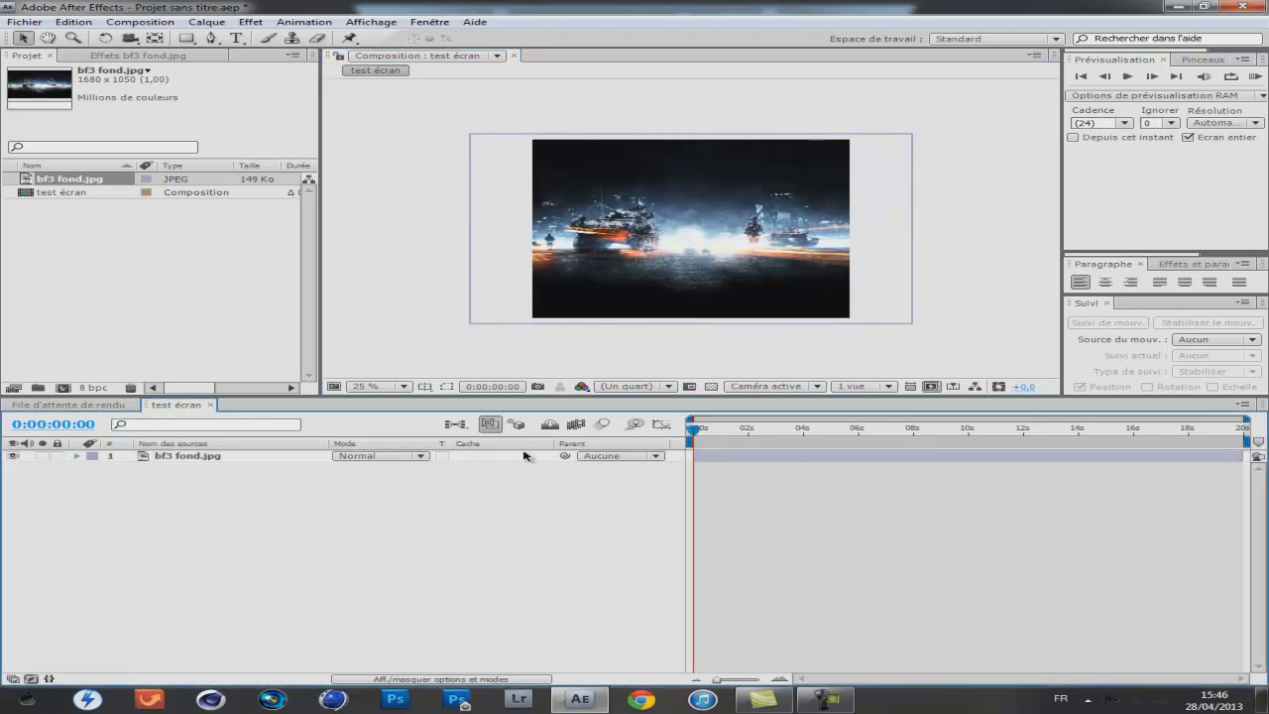
scroll(672, 319, up, 1)
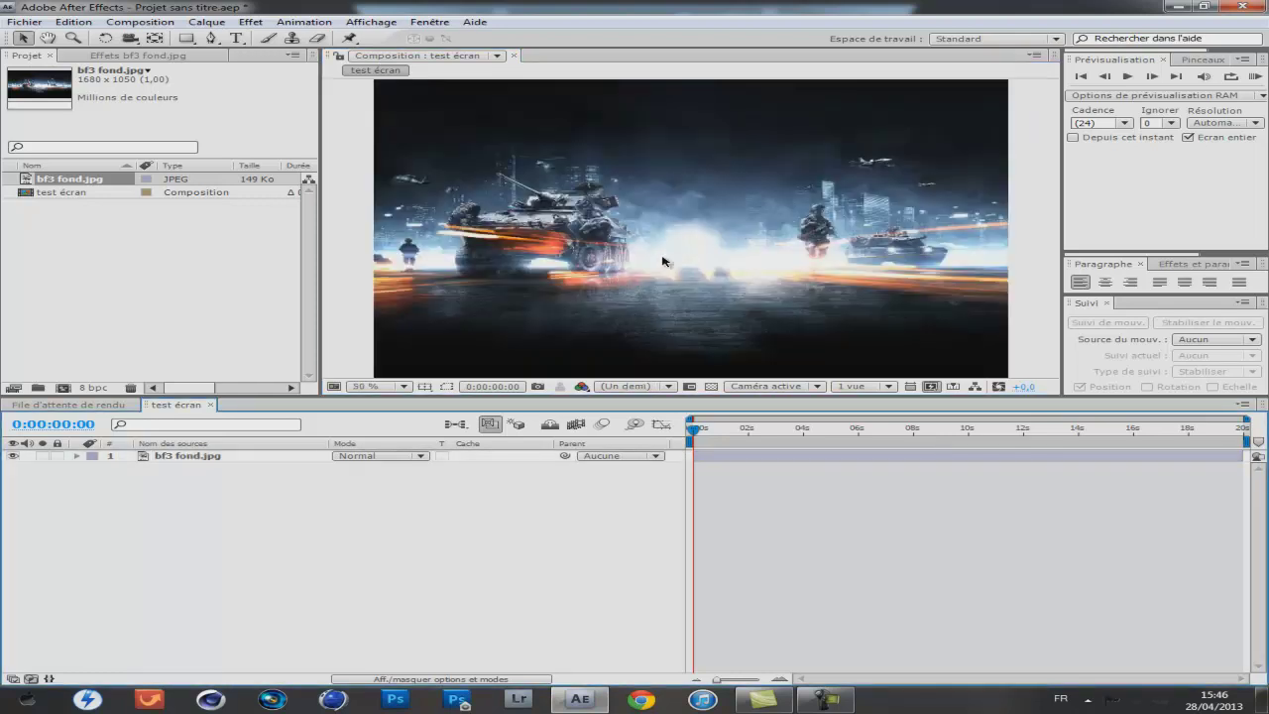
Add a black composition-sized solid, Noir uni 1, at 1280×1024
right_click(239, 489)
mouse_move(261, 501)
right_click(186, 494)
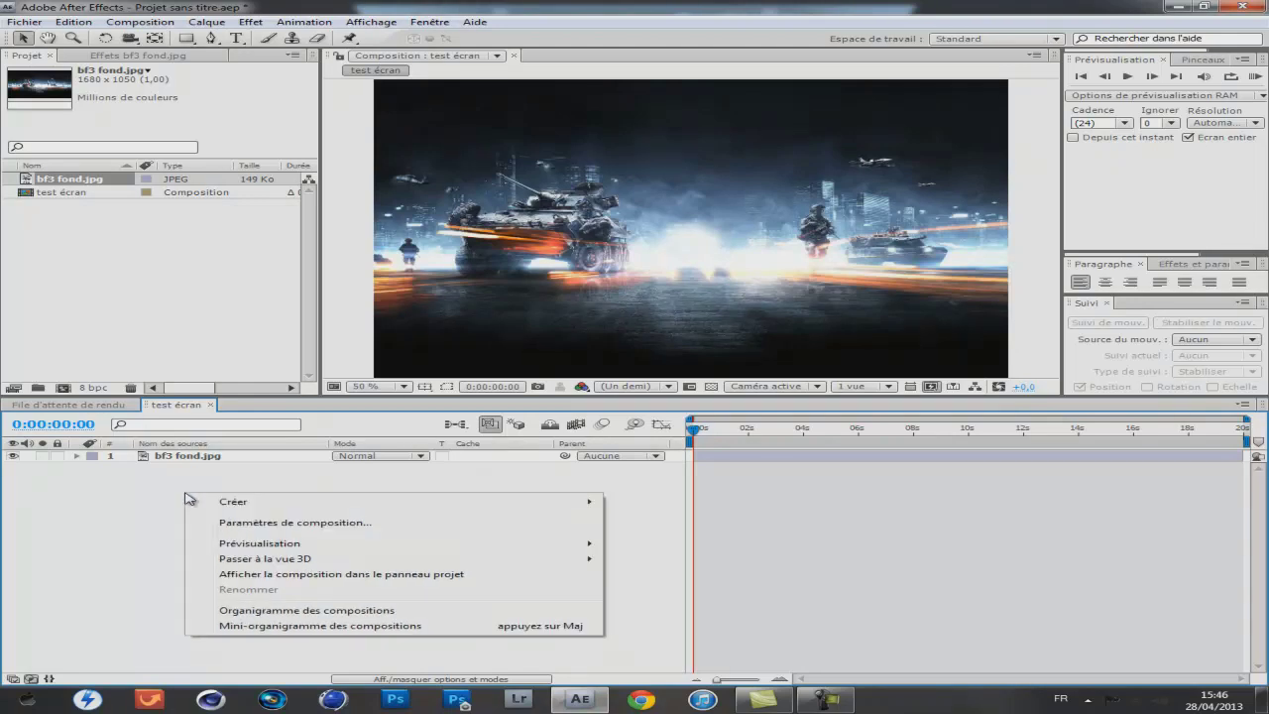
mouse_move(333, 509)
click(652, 537)
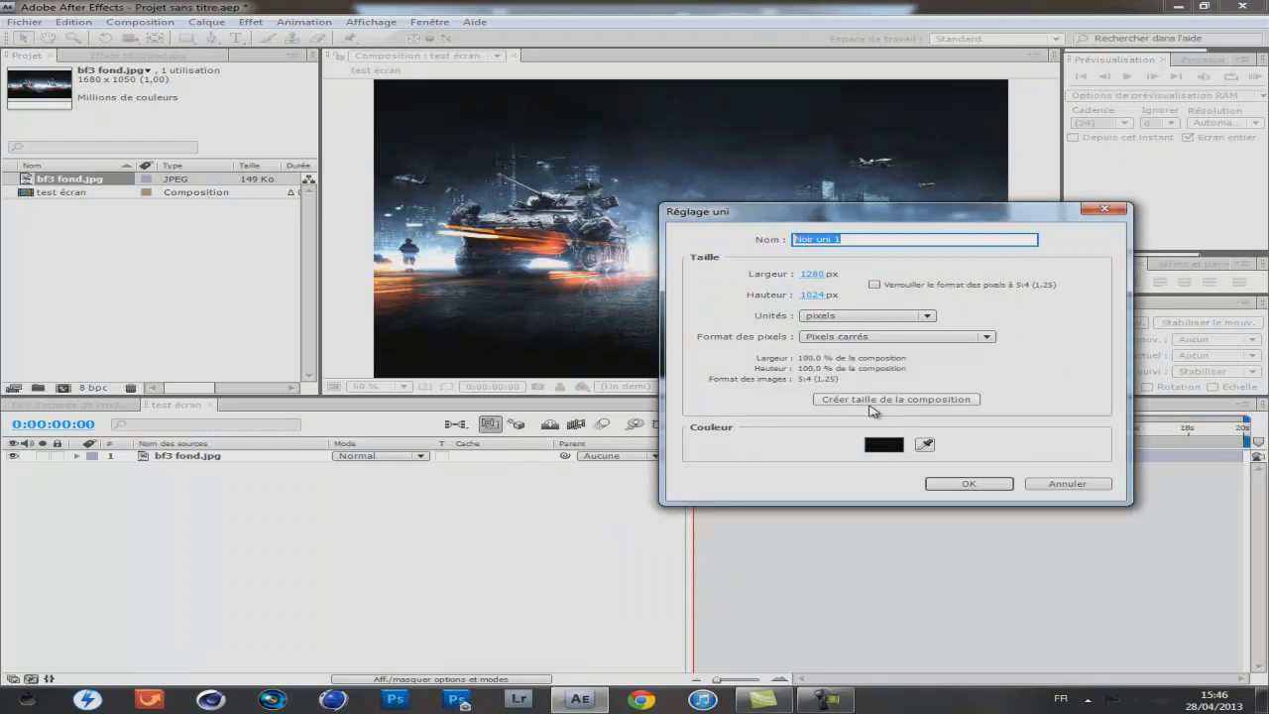
click(872, 400)
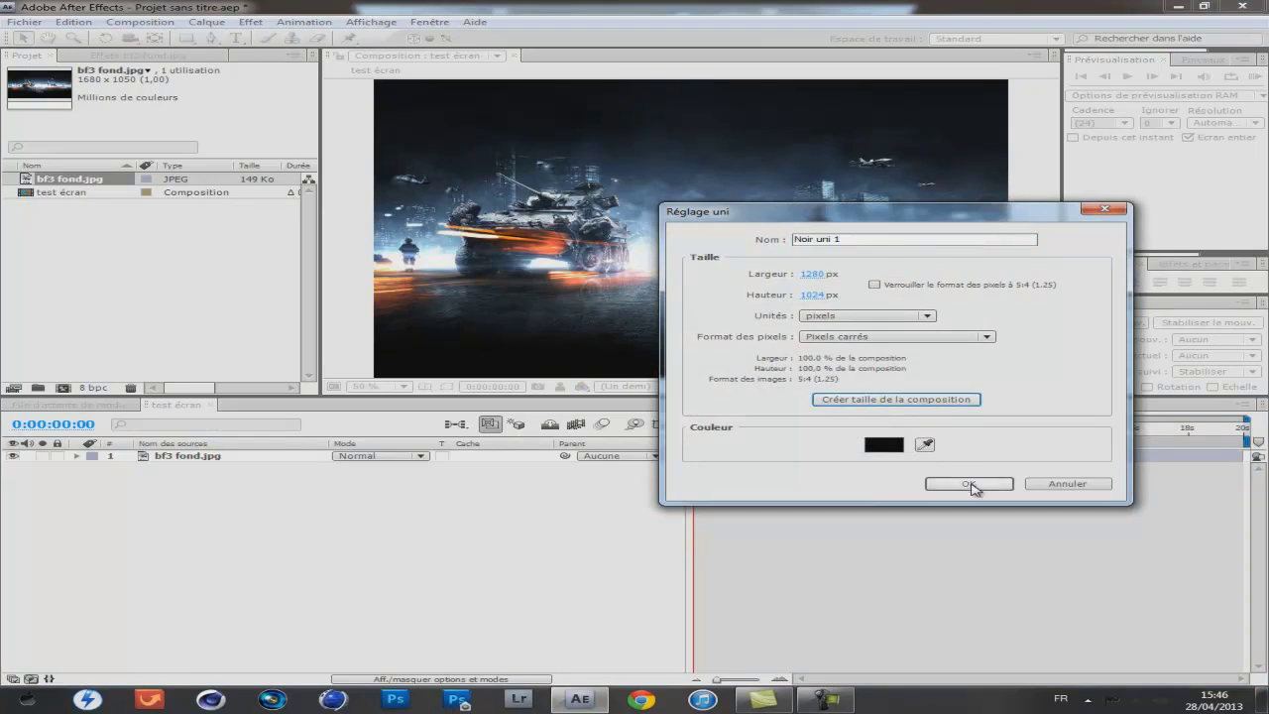
click(969, 484)
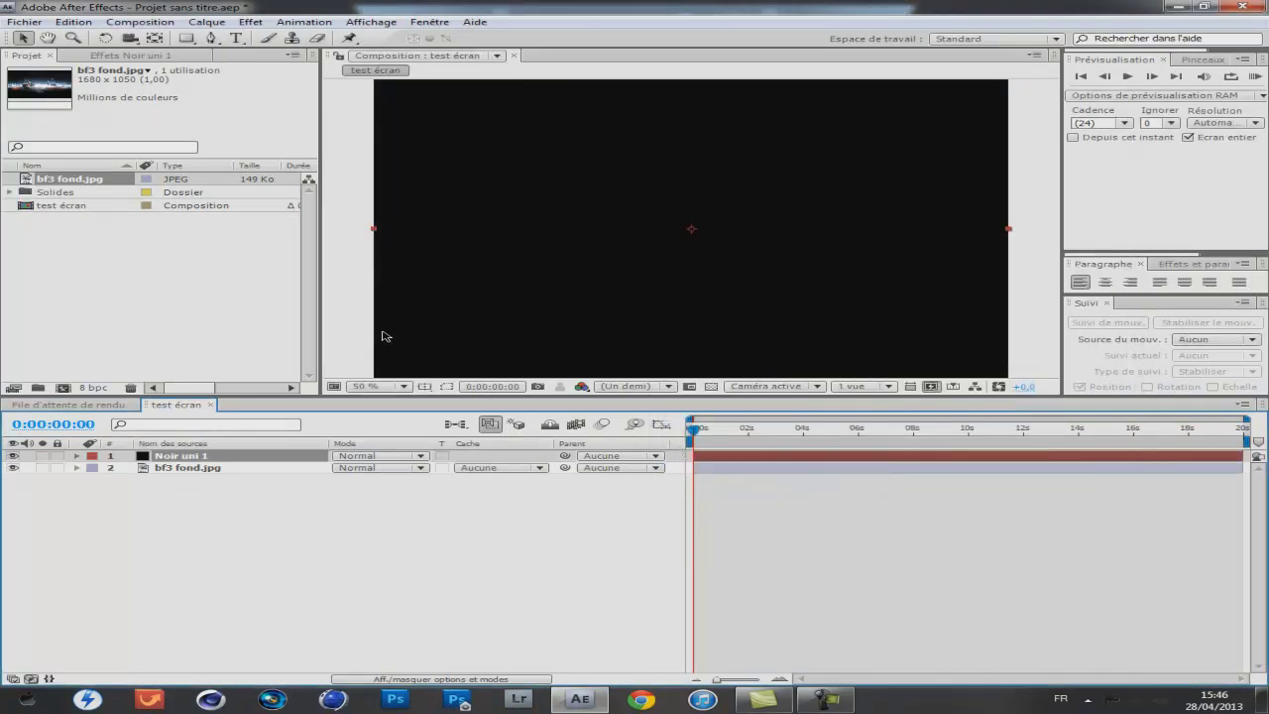
Apply the Optical Flares effect to the Noir uni 1 solid
click(255, 26)
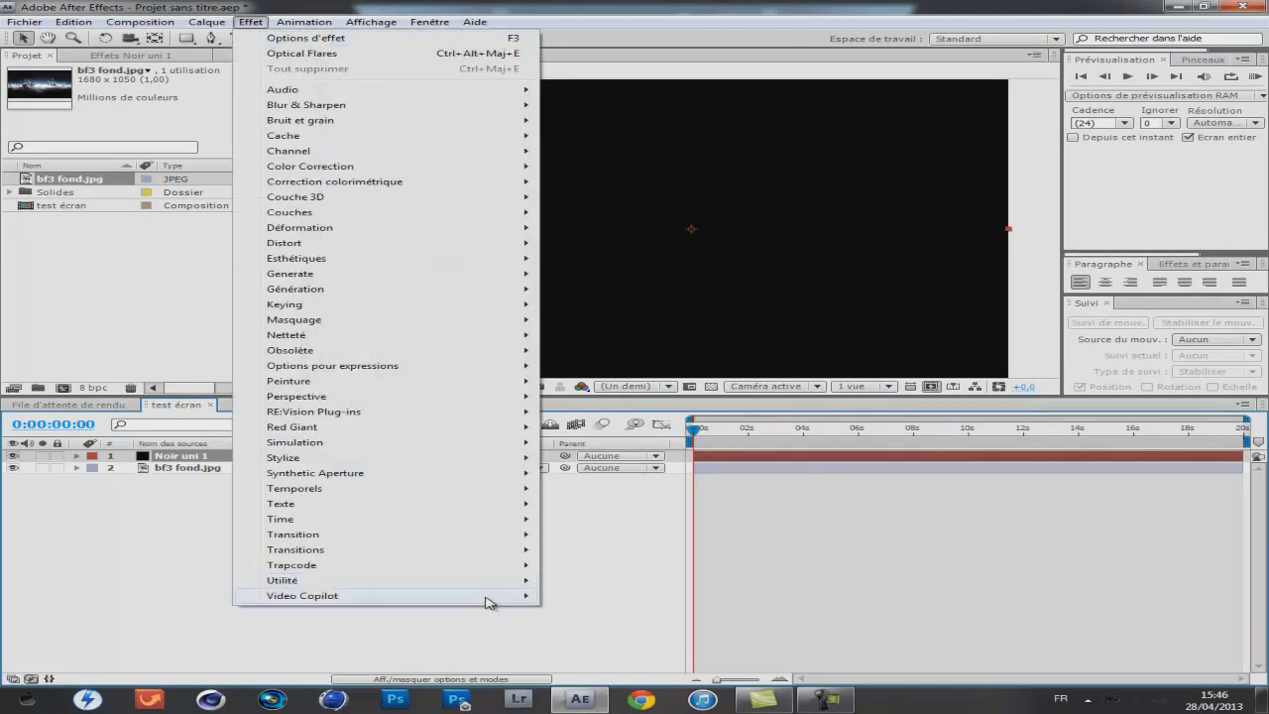
mouse_move(453, 596)
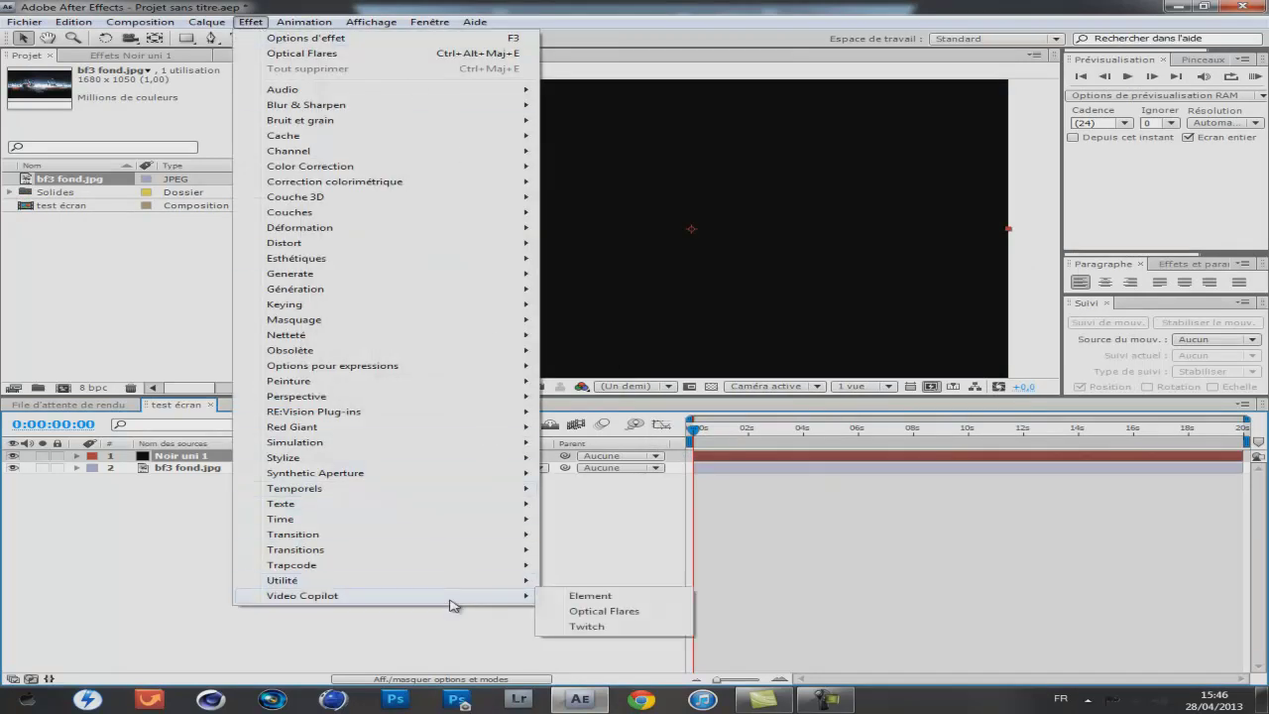
click(625, 613)
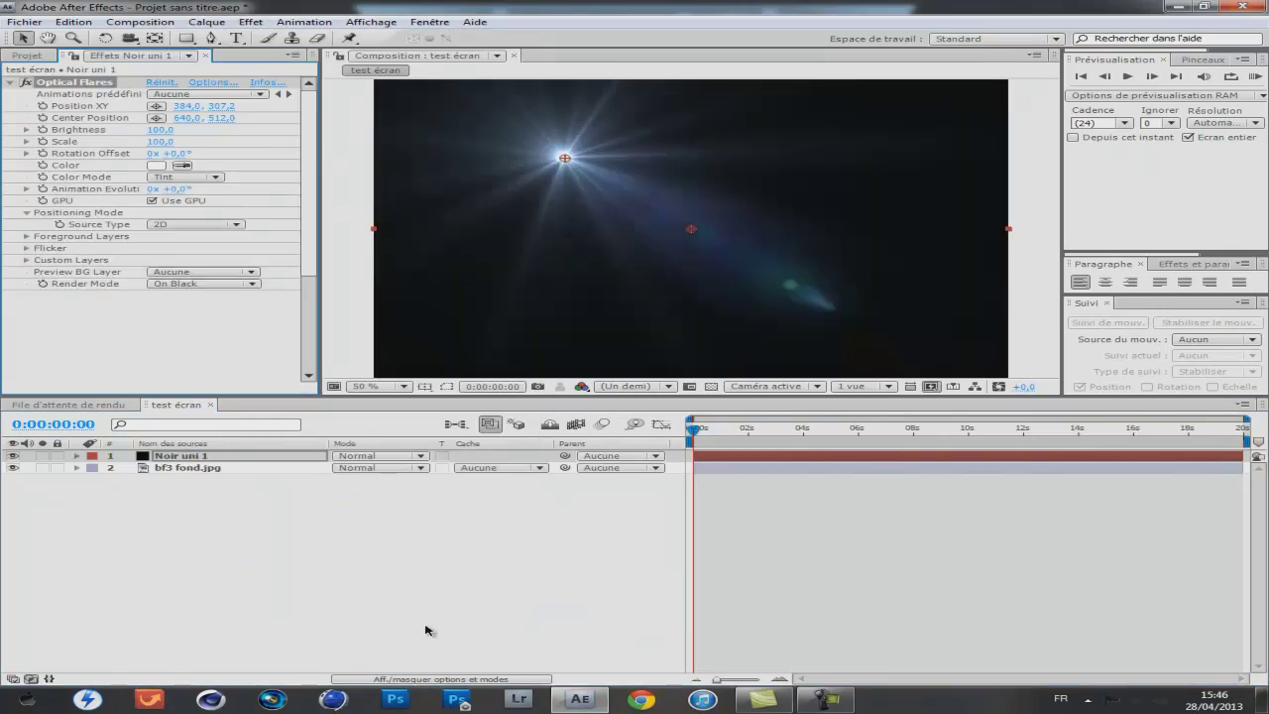
Reveal the Mode column and try blend and render modes, leaving Render Mode On Black
click(424, 679)
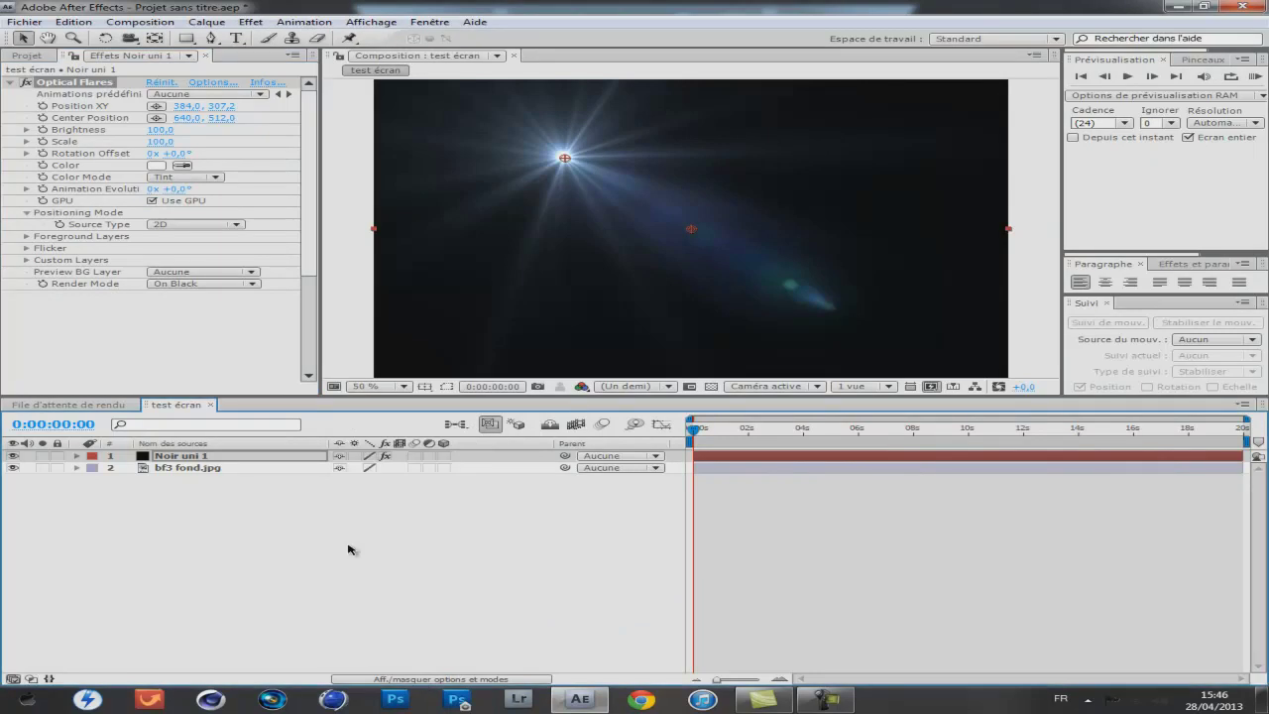
click(438, 679)
click(399, 456)
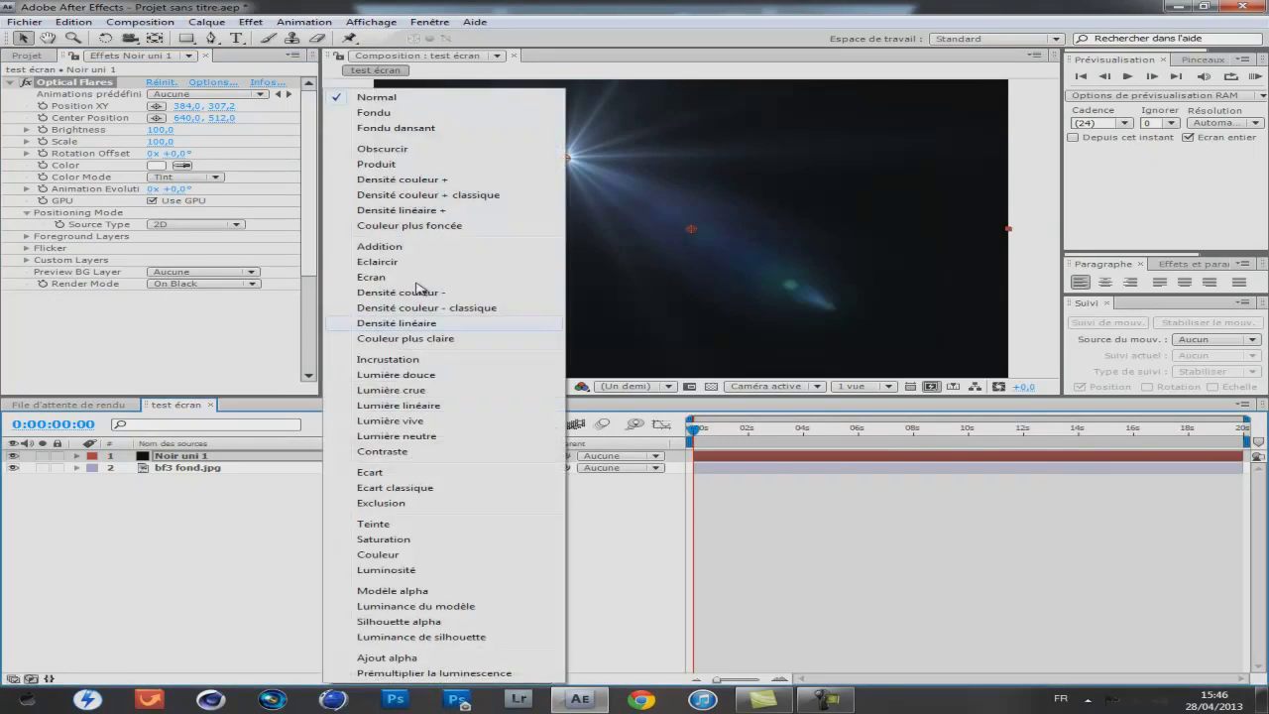
click(414, 247)
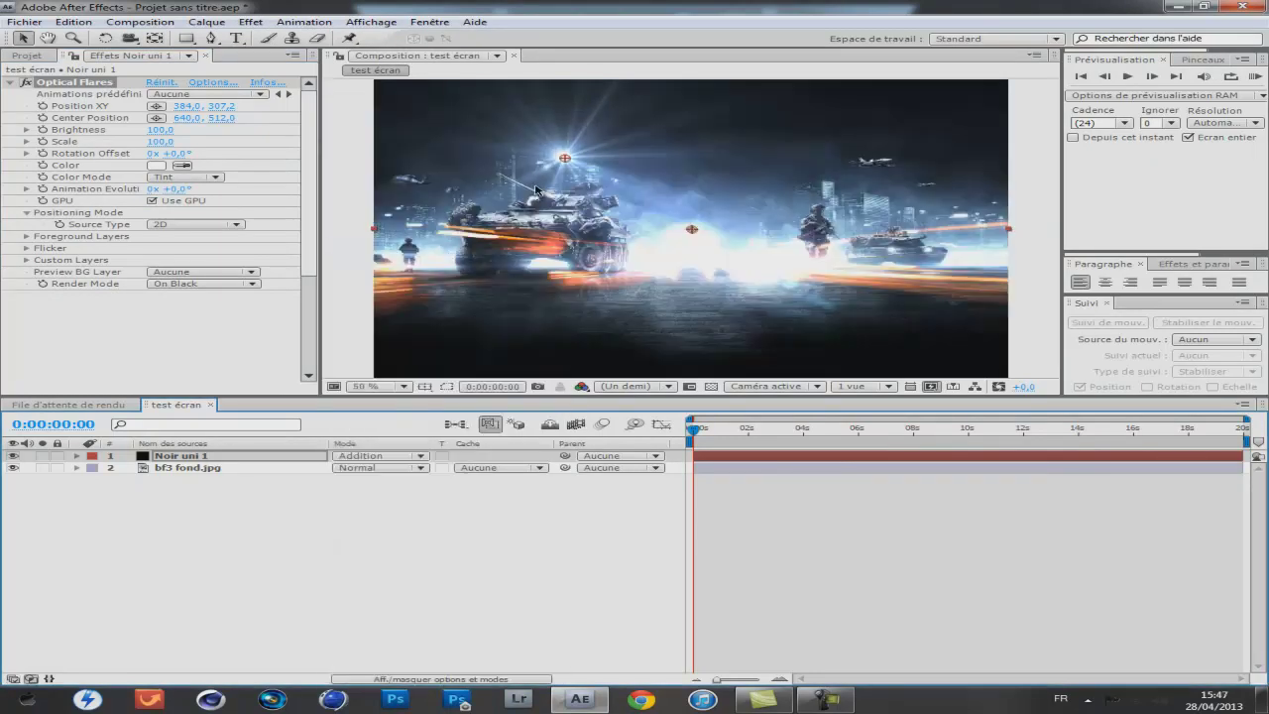
click(372, 455)
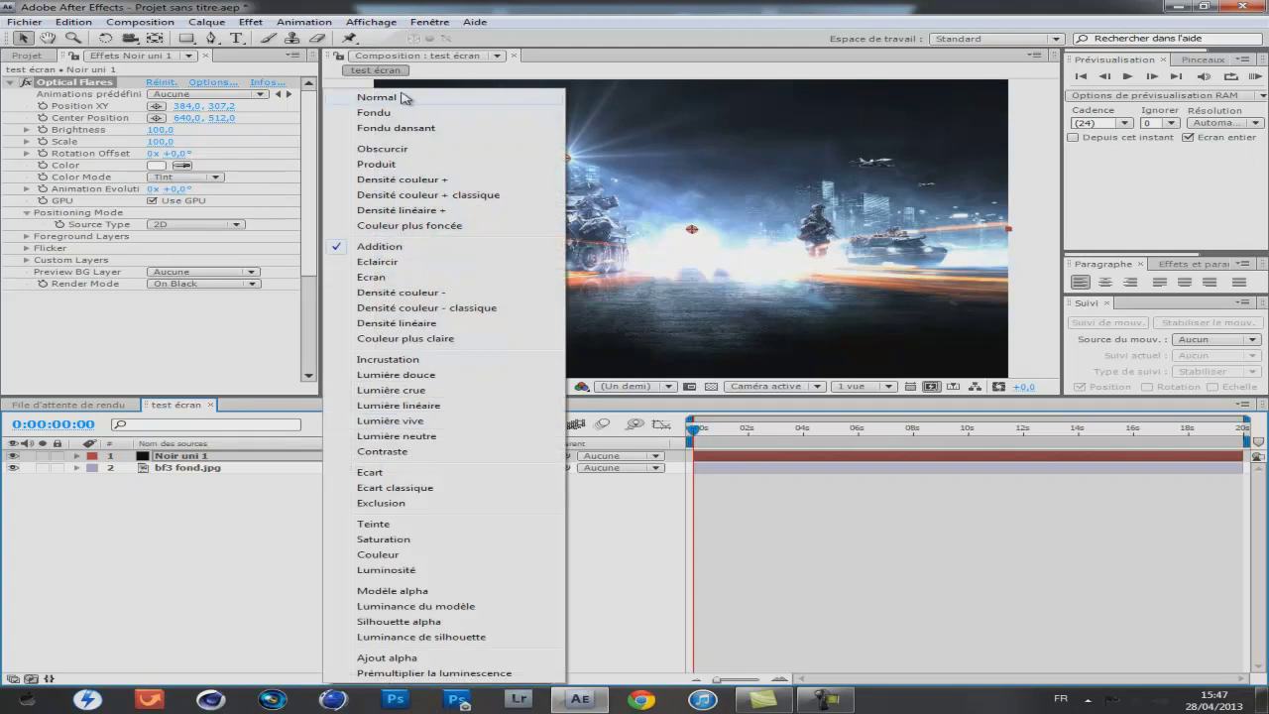
click(404, 97)
click(173, 286)
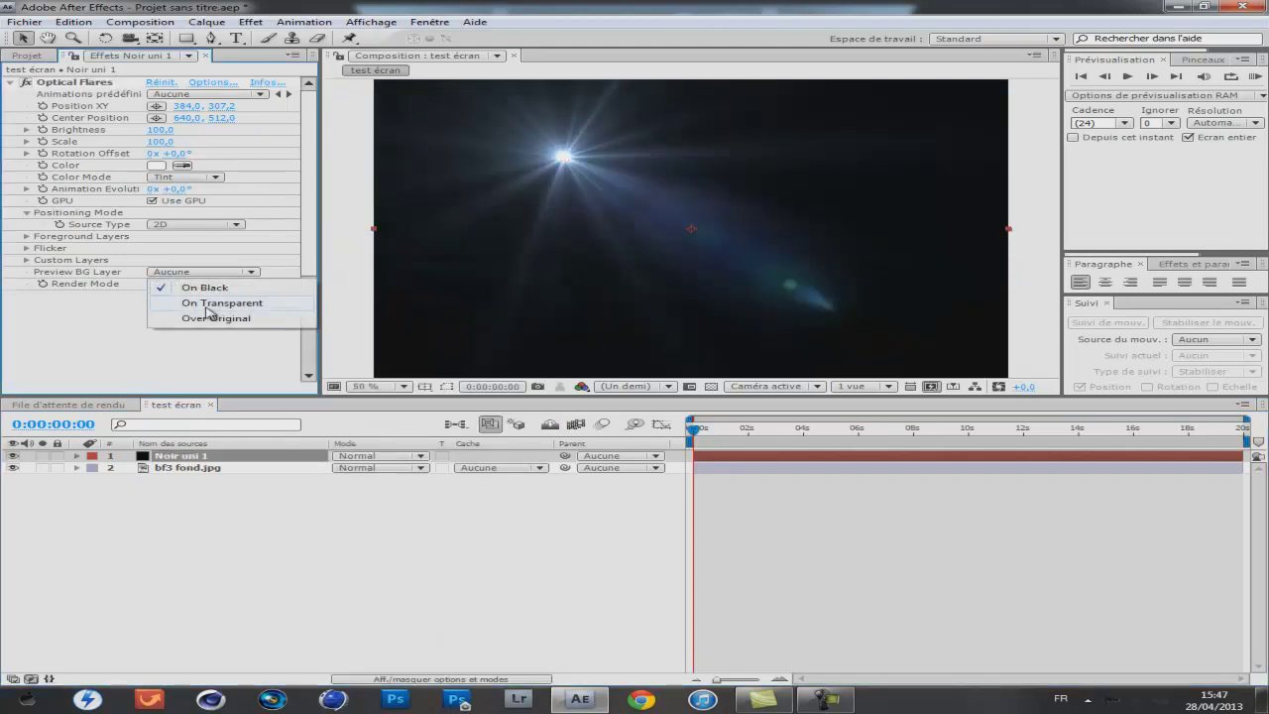
click(208, 297)
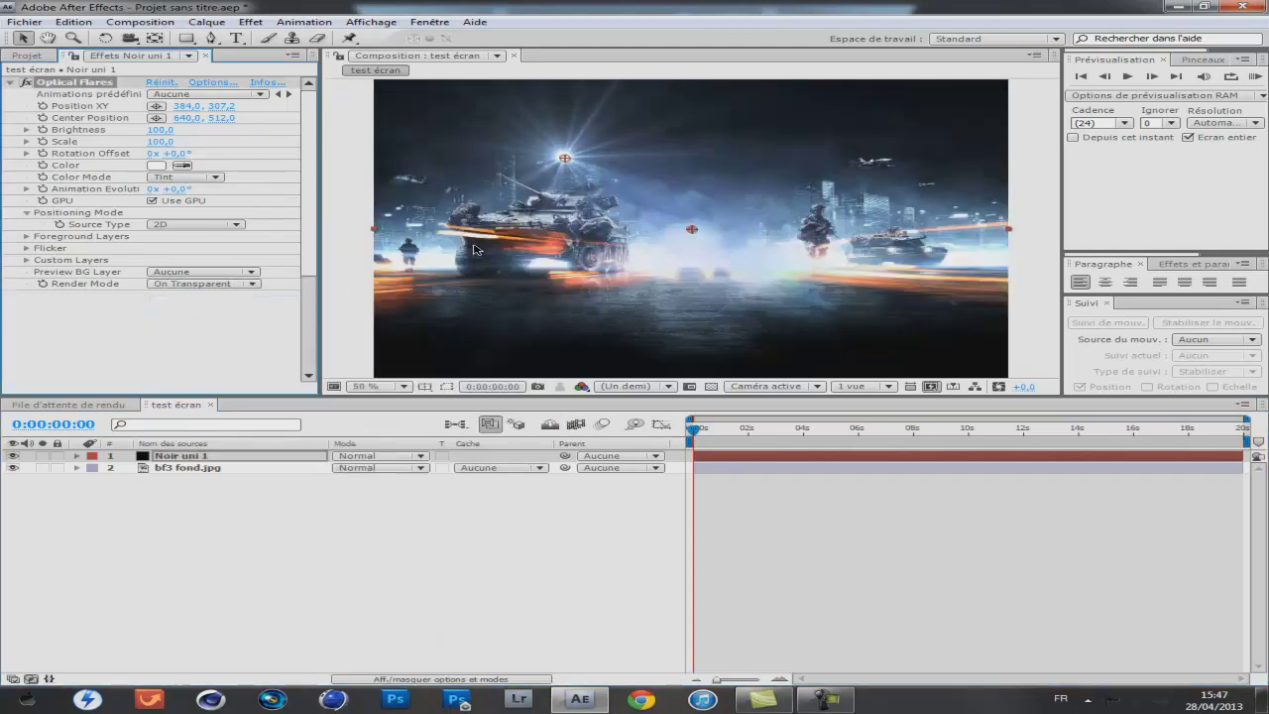
click(176, 286)
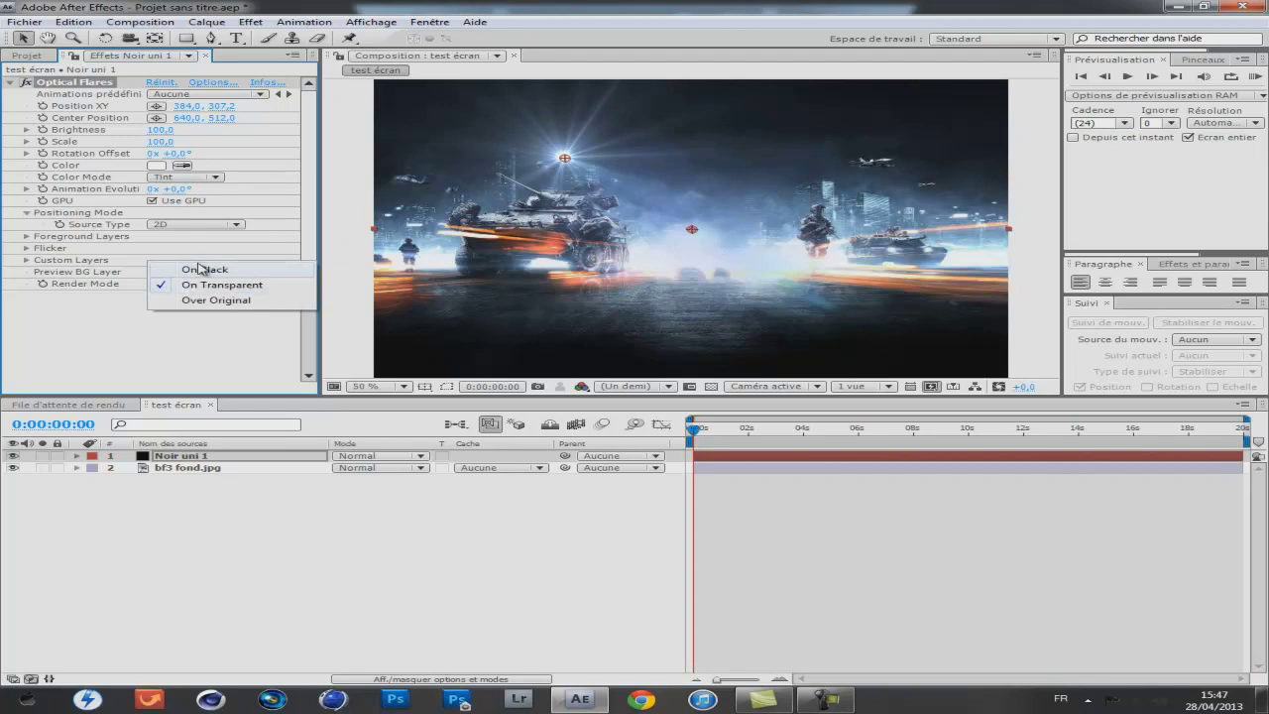
click(204, 268)
Set the flare layer to Addition and move the flare over the left tank (148, 415.2)
click(386, 457)
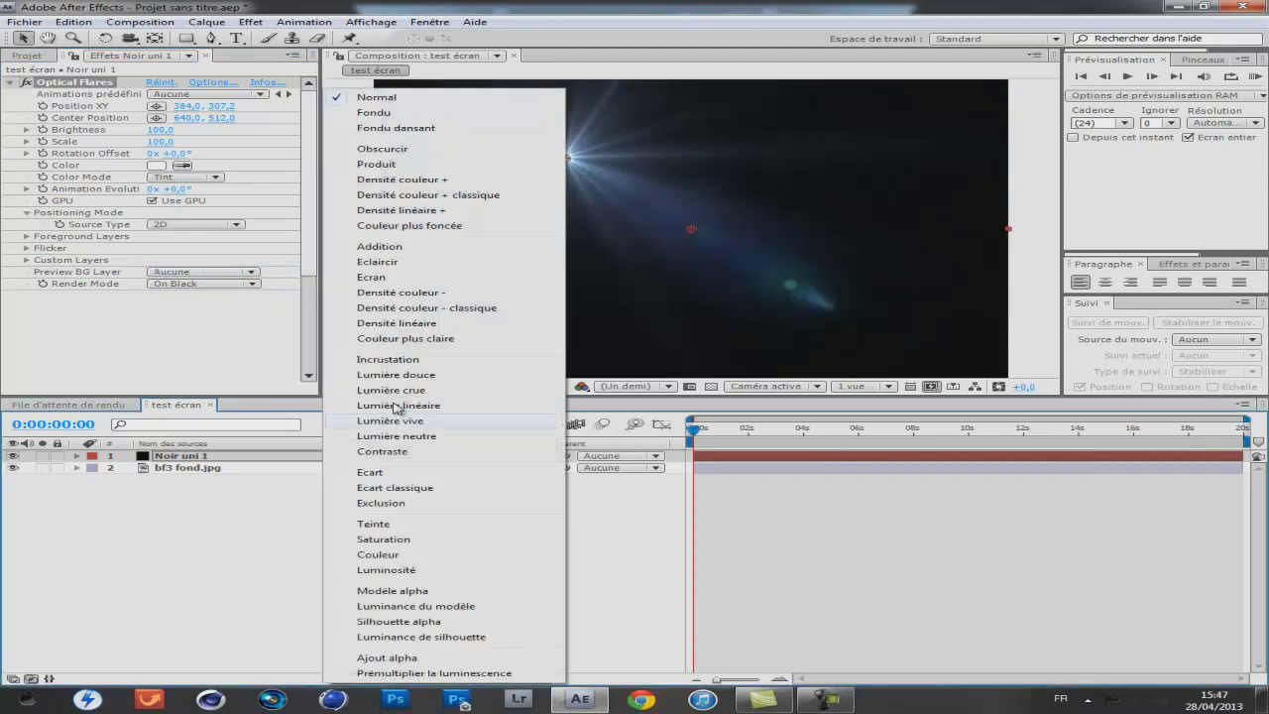
click(399, 244)
drag(564, 160, 446, 194)
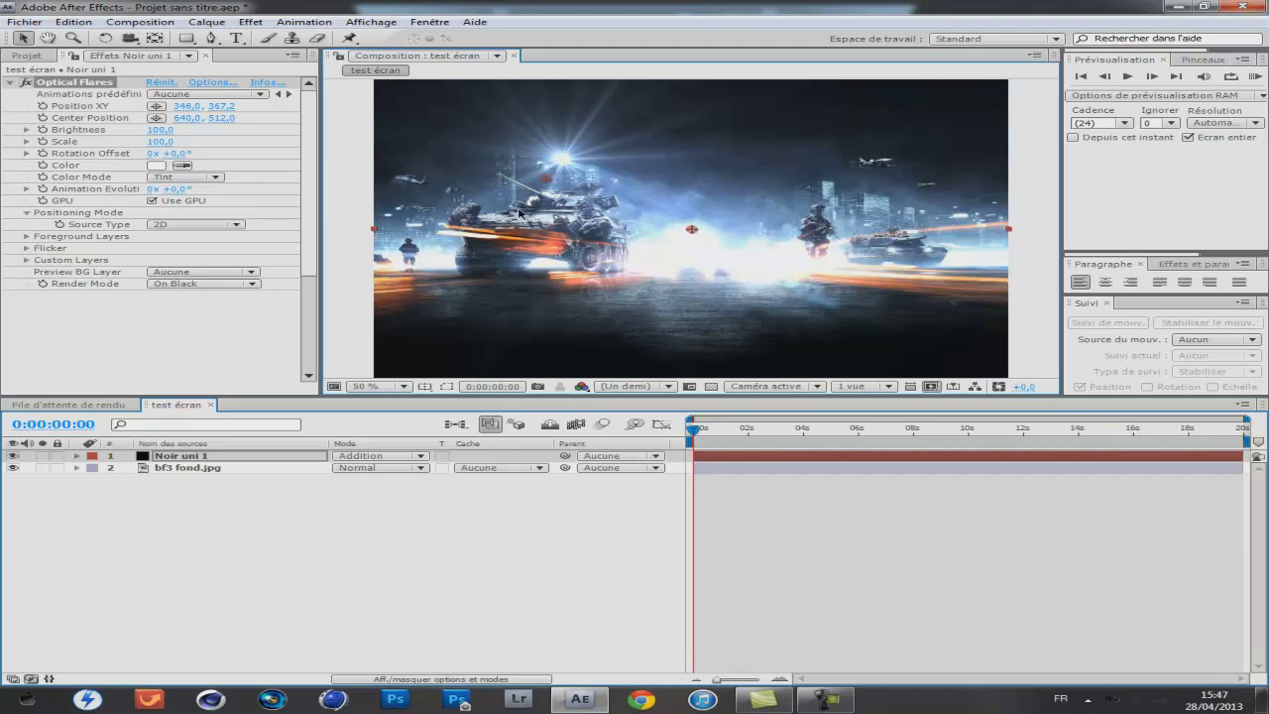
Load the orange Beached preset from the Light folder in Optical Flares Options
click(211, 84)
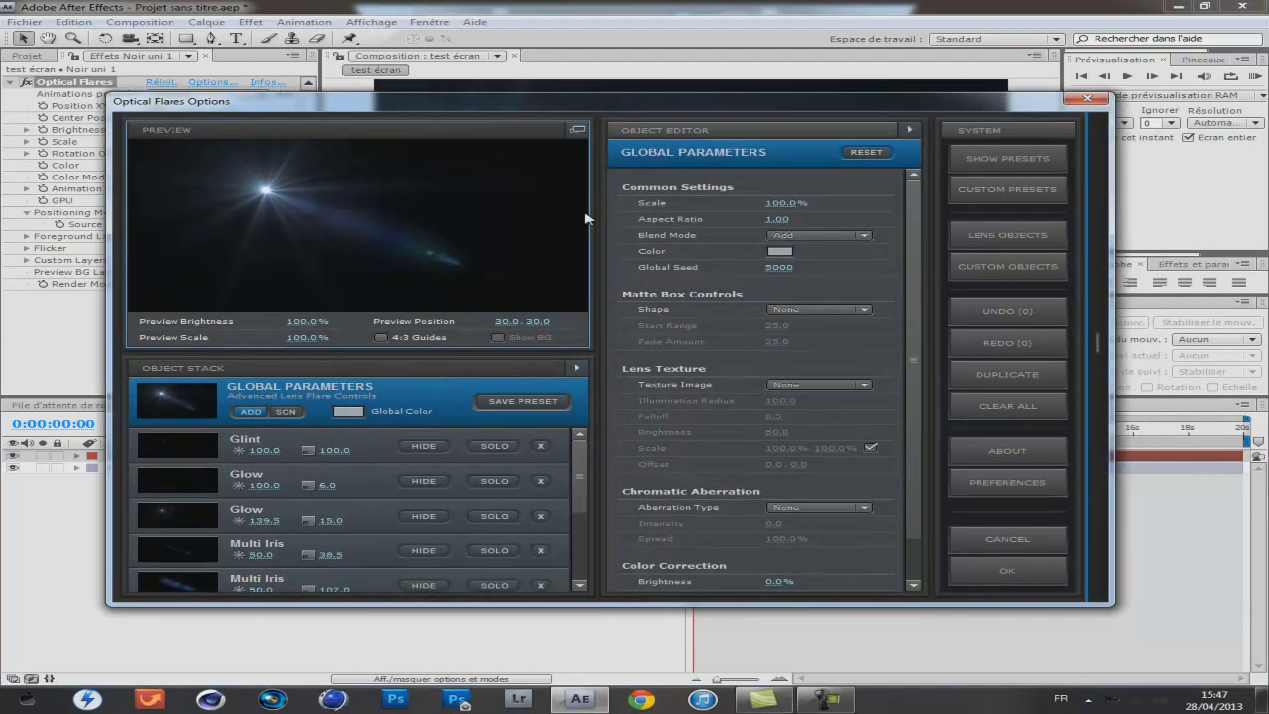
click(1007, 234)
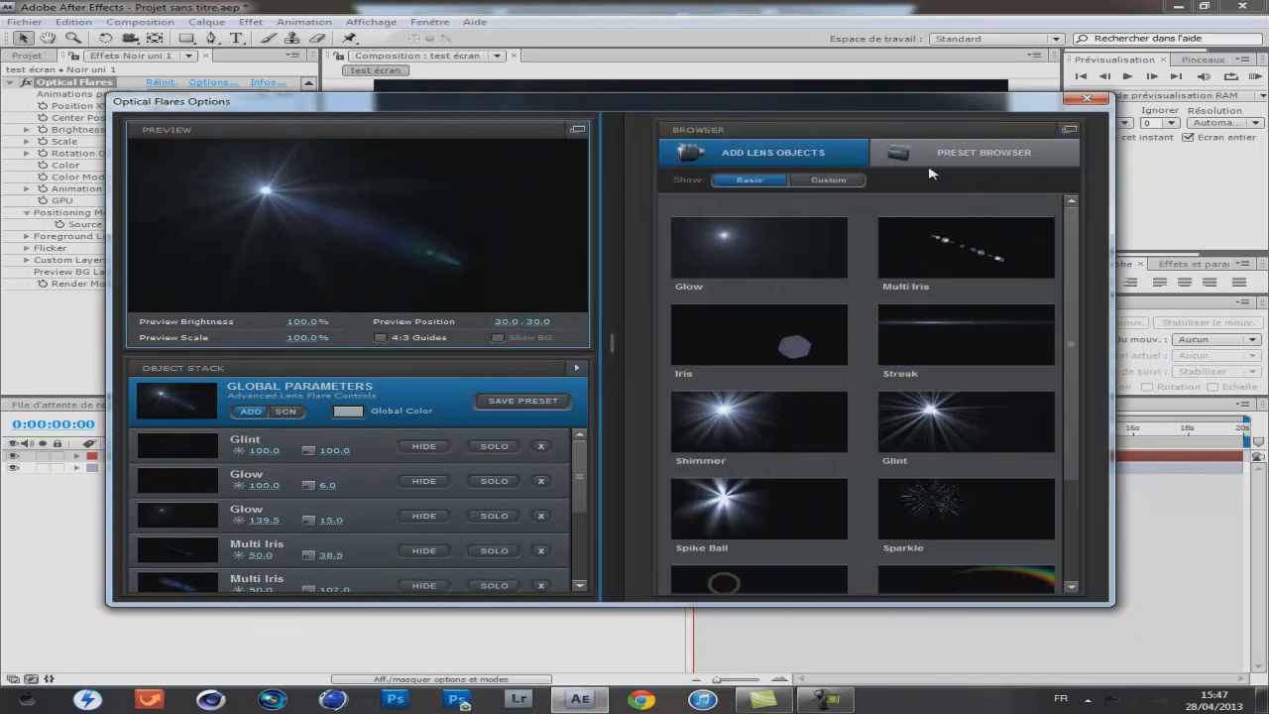
click(932, 157)
click(956, 260)
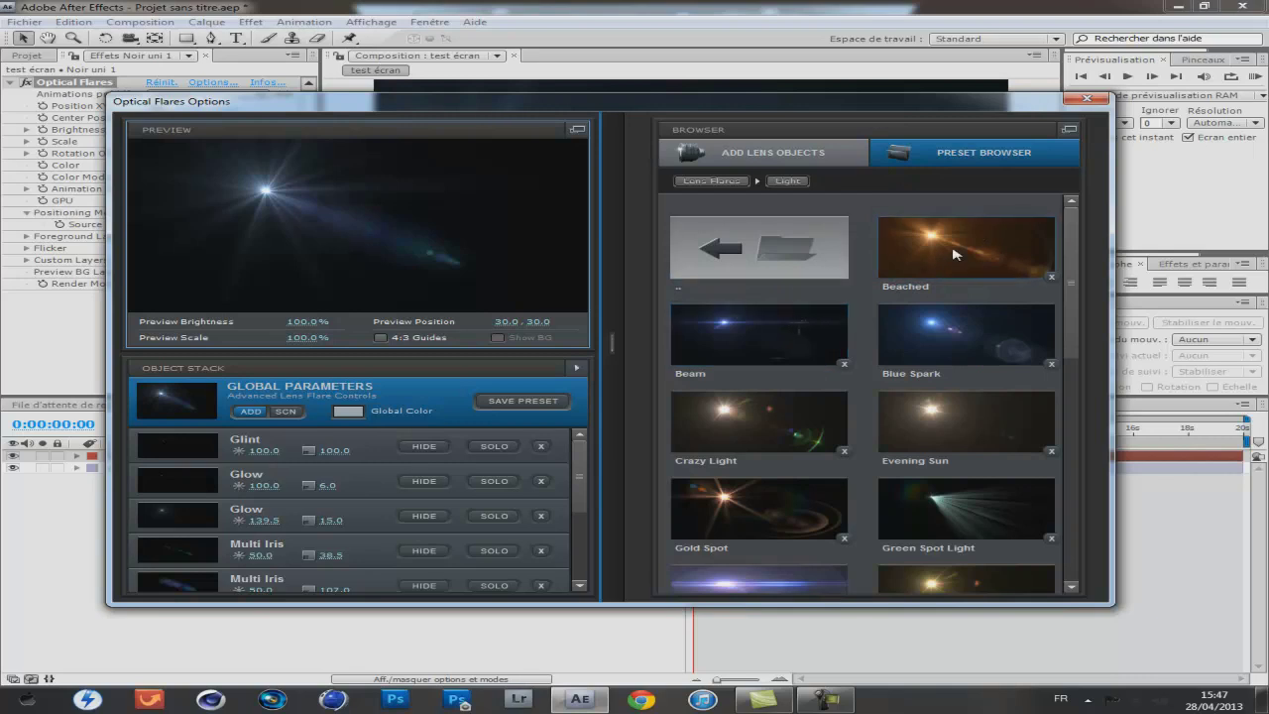
click(952, 254)
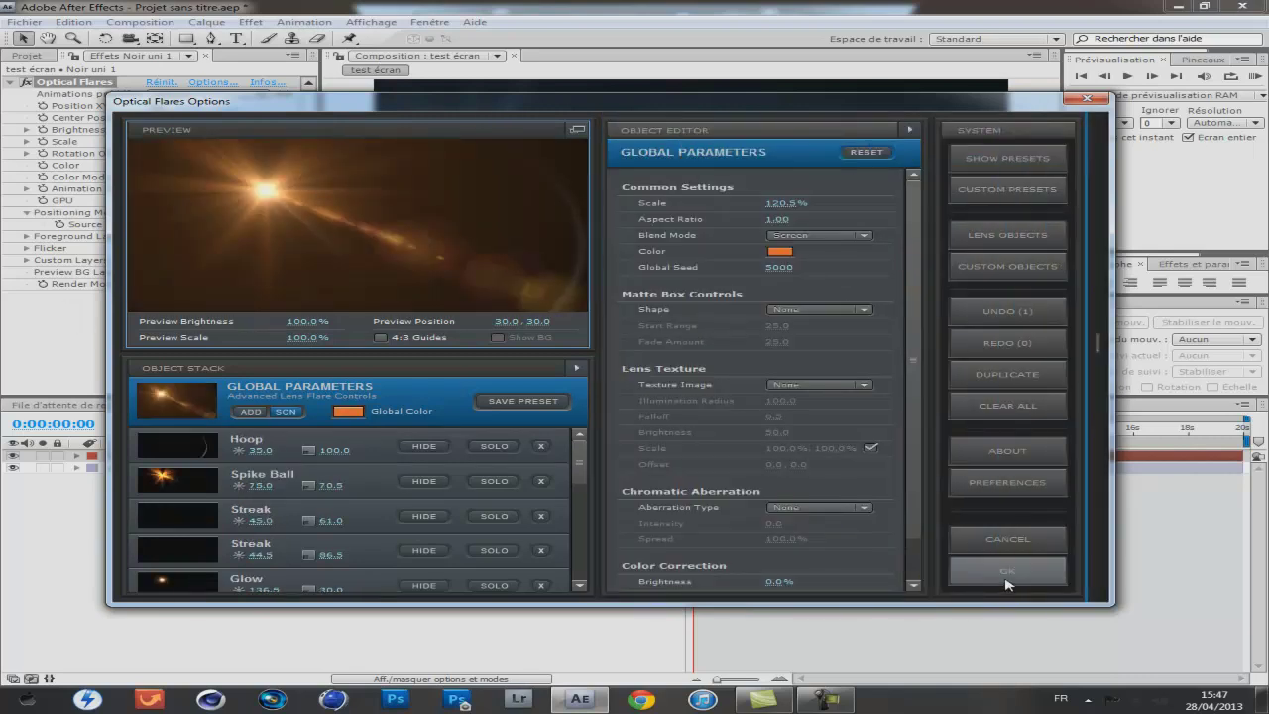
click(1005, 573)
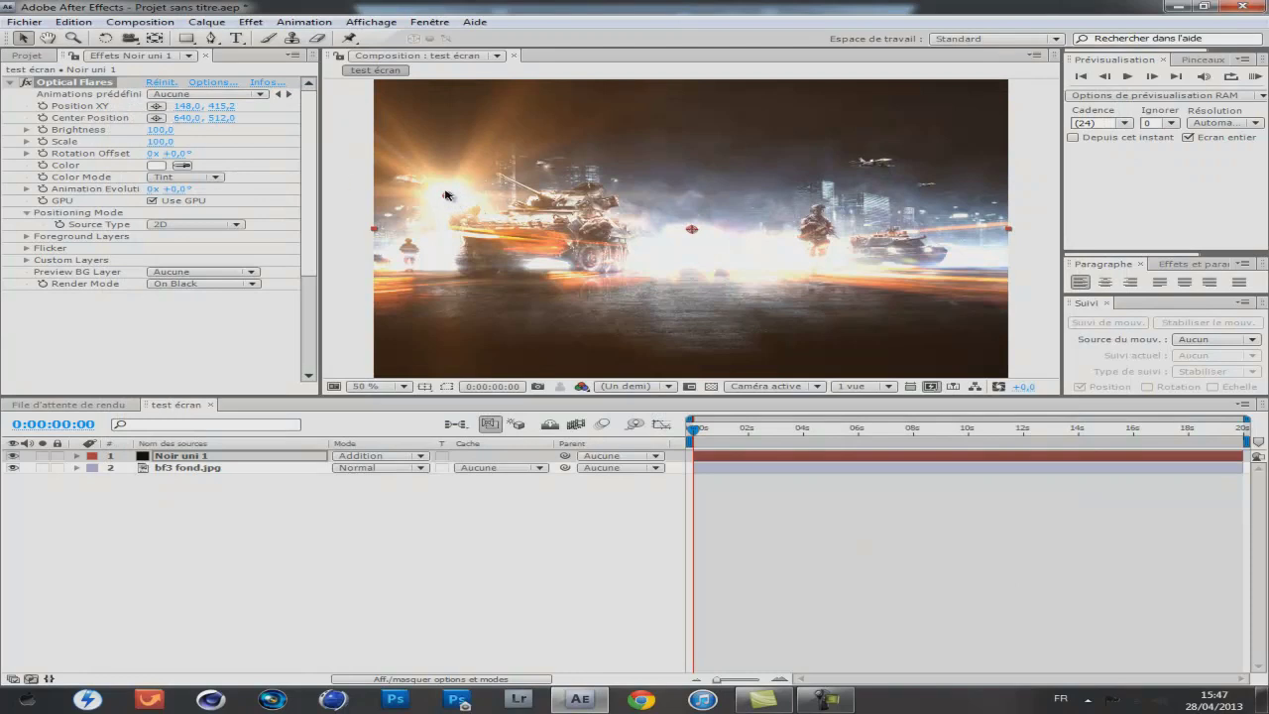
Place the flare's Position XY near the image centre at 648, 566
click(163, 119)
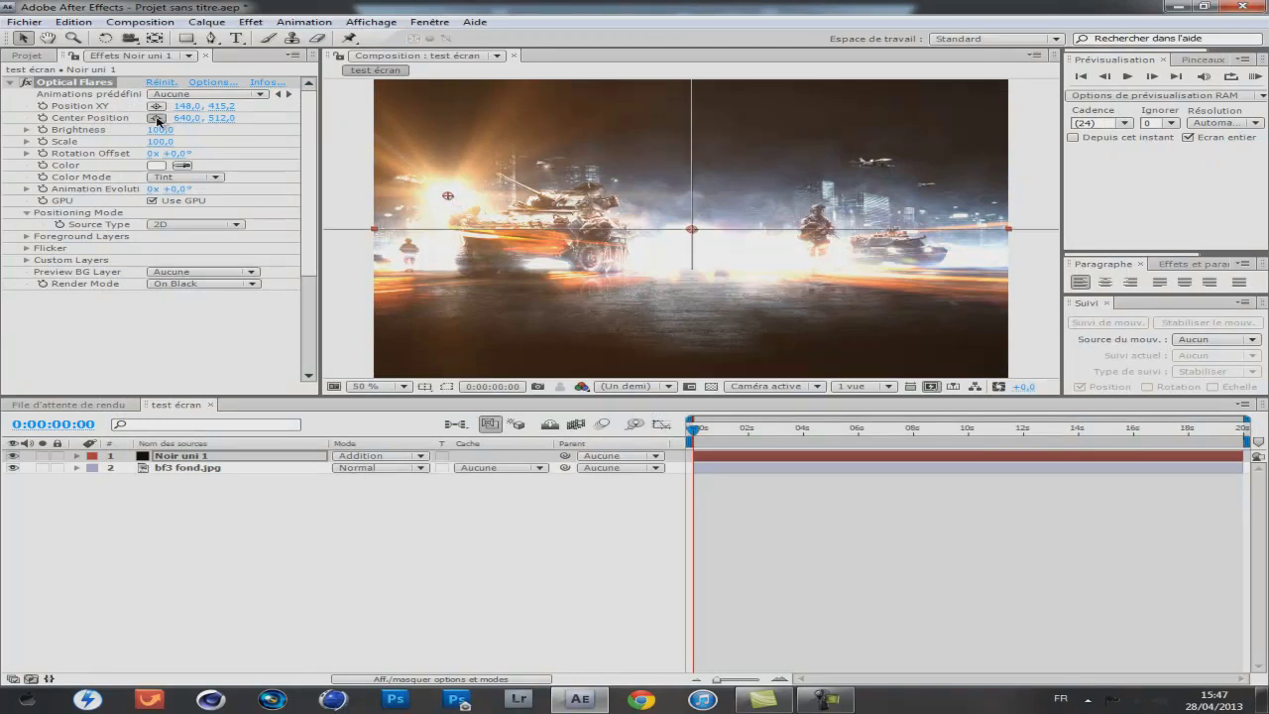
click(155, 110)
click(156, 106)
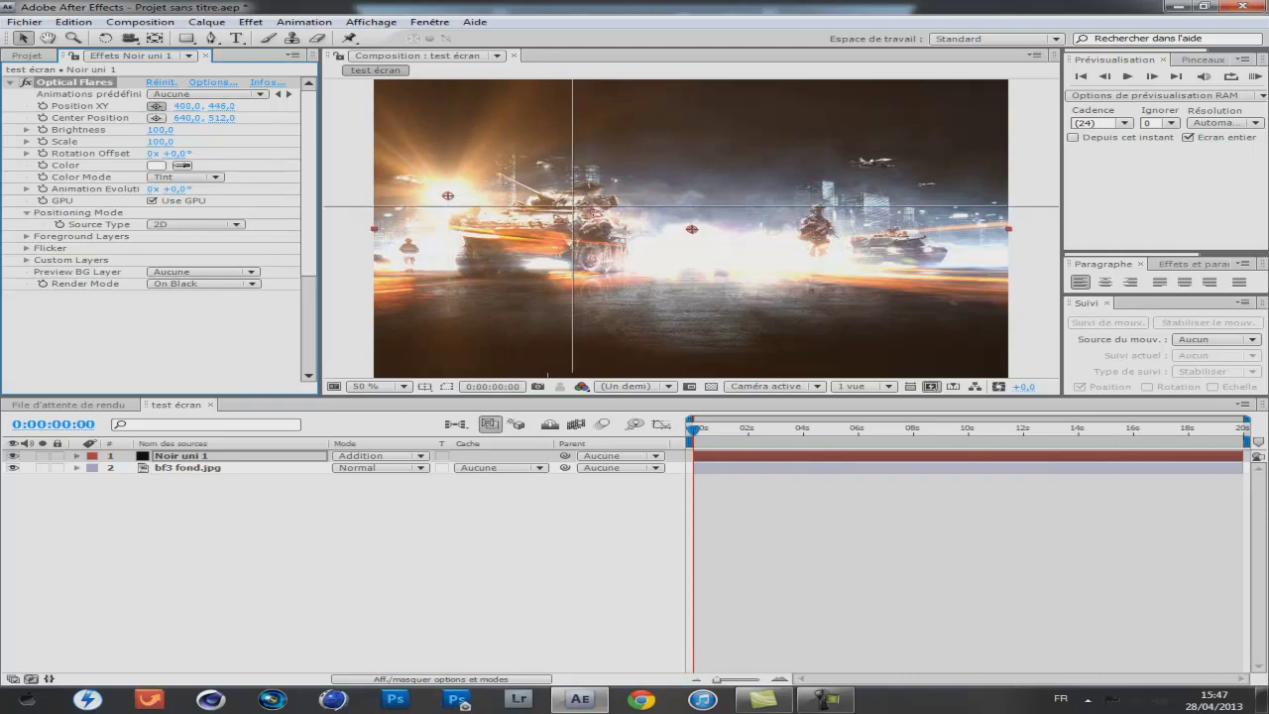
click(678, 250)
drag(678, 250, 694, 250)
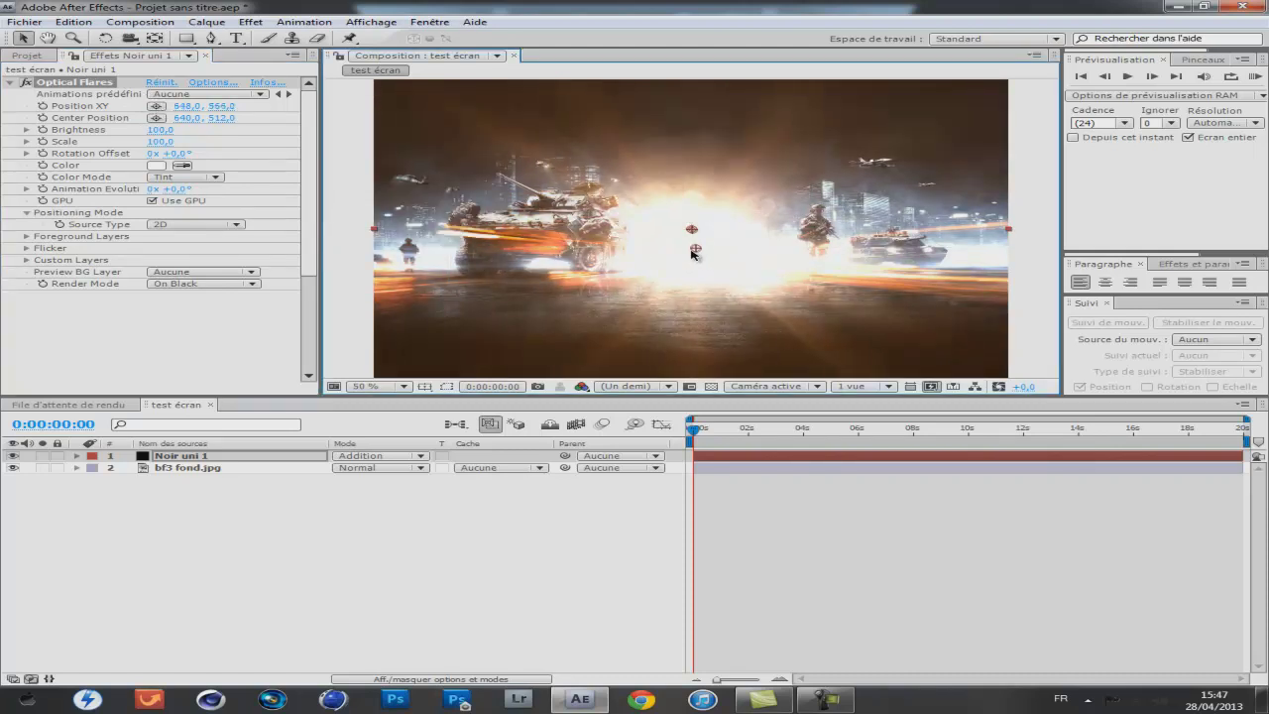
Set the flare's Center Position toward the lower left at 150, 518
click(156, 118)
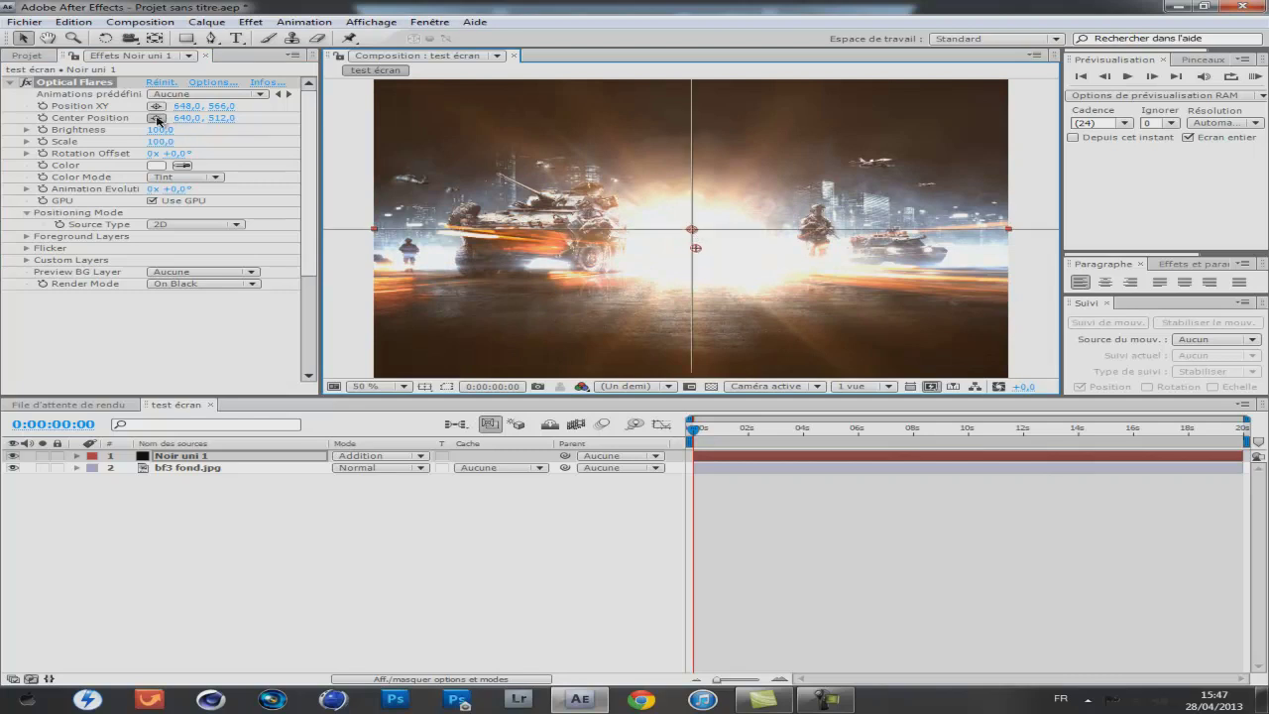
click(472, 334)
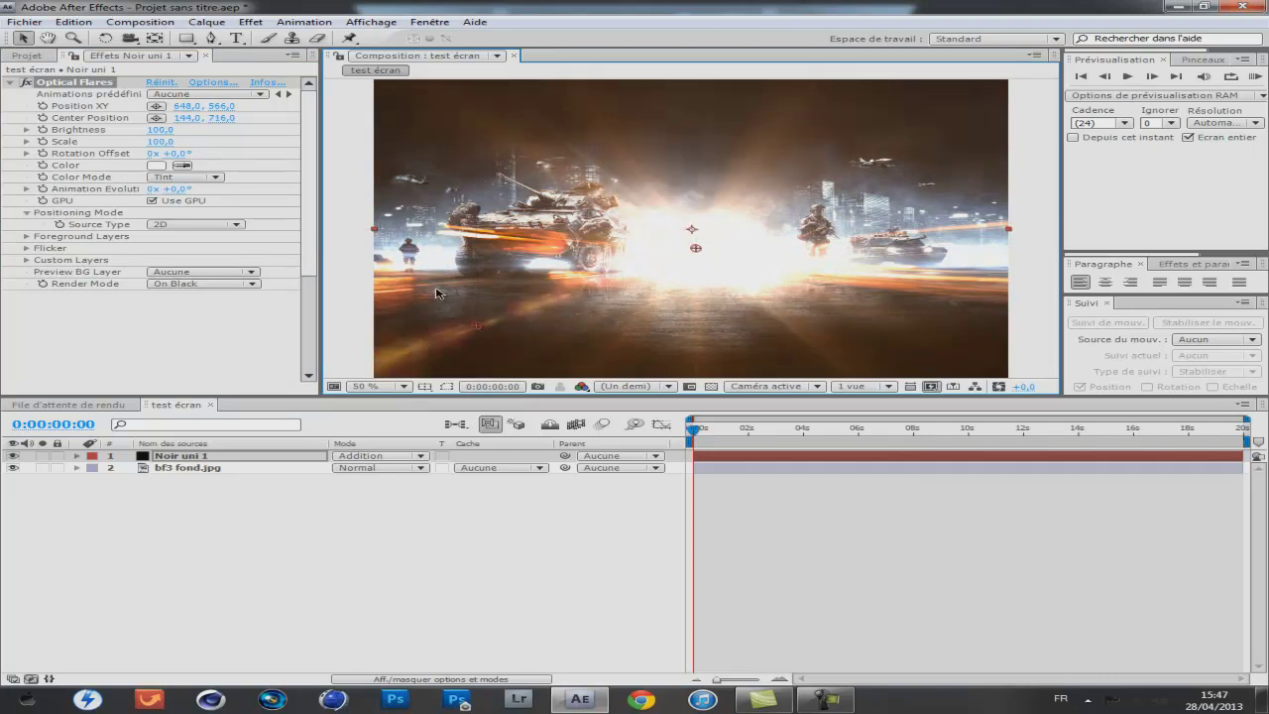
drag(475, 333, 449, 234)
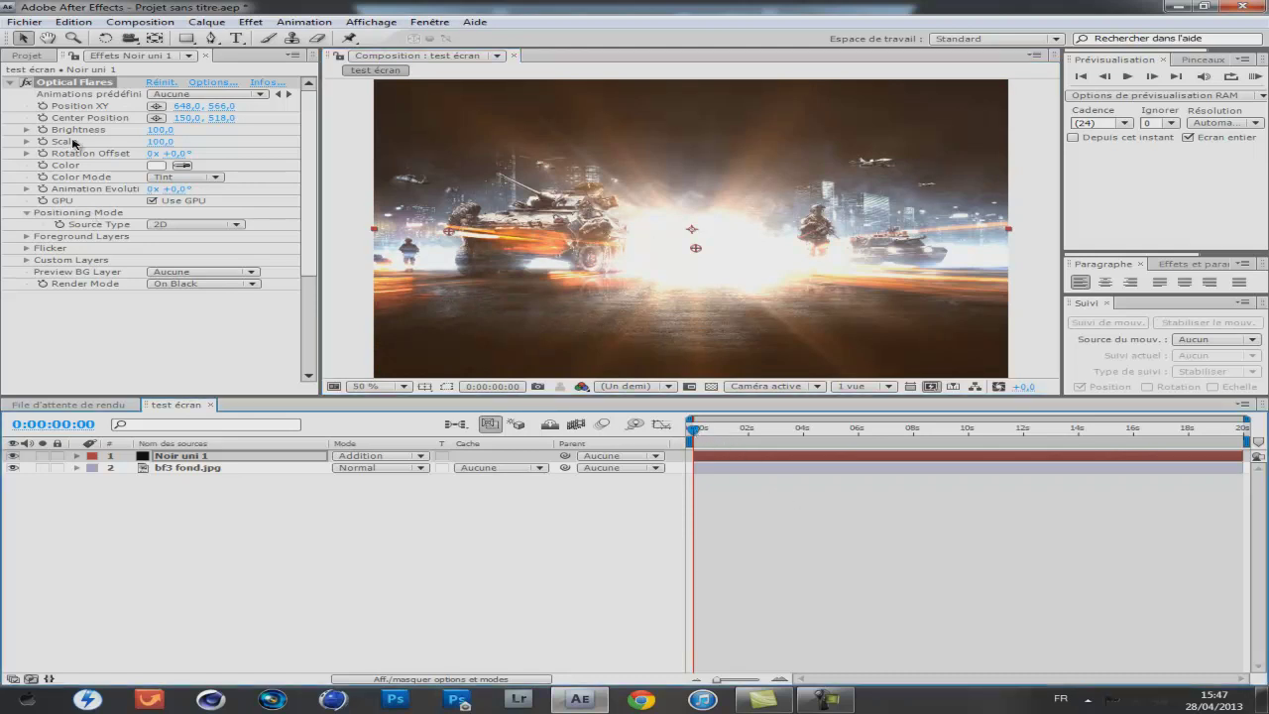
click(446, 535)
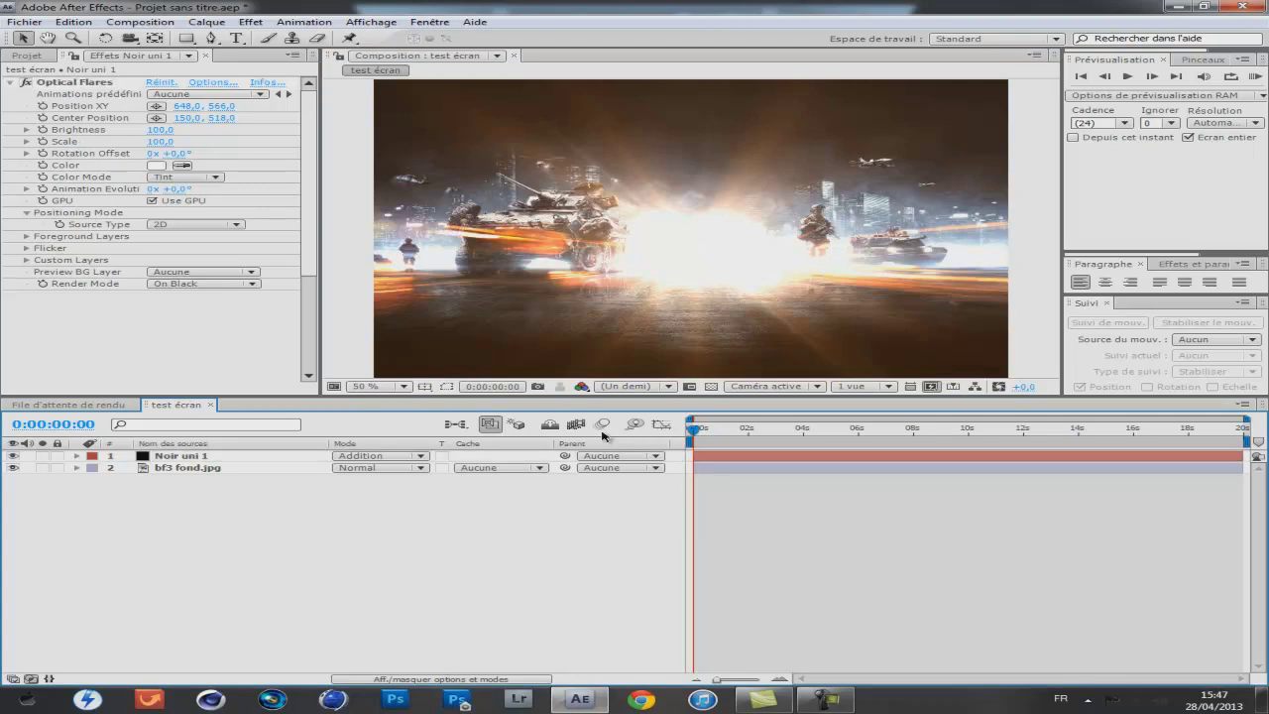
click(165, 459)
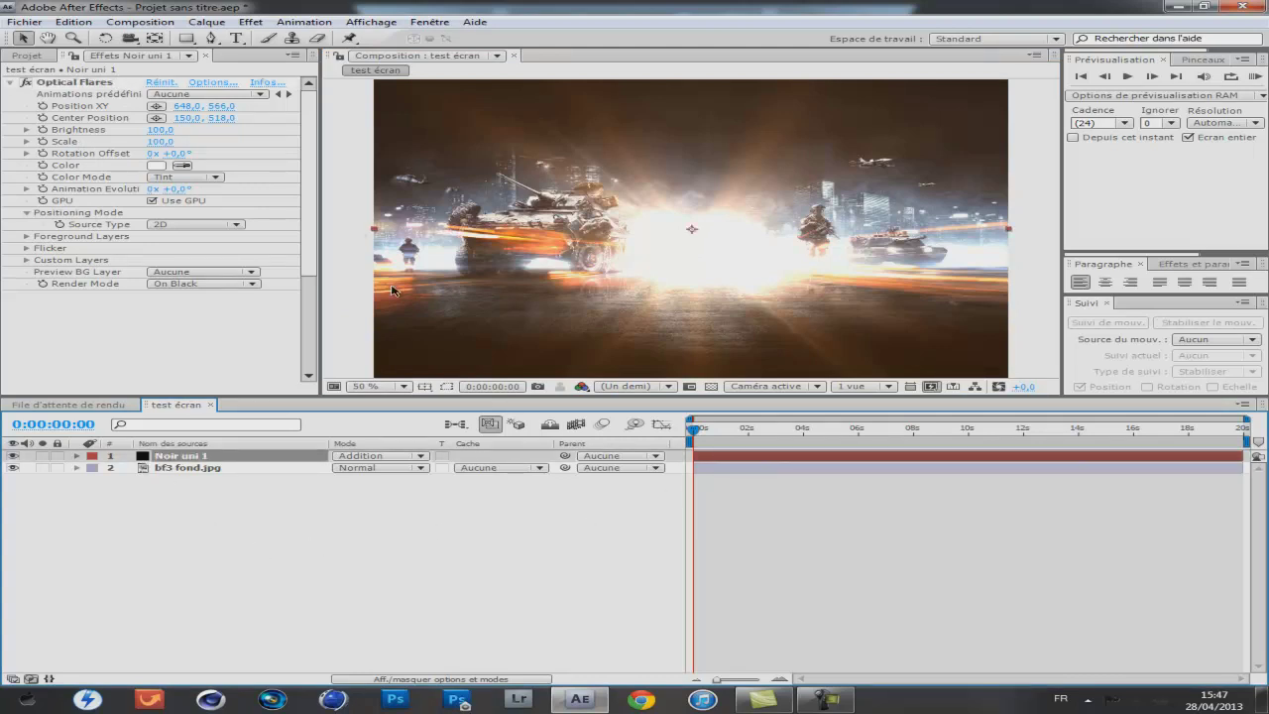
click(79, 83)
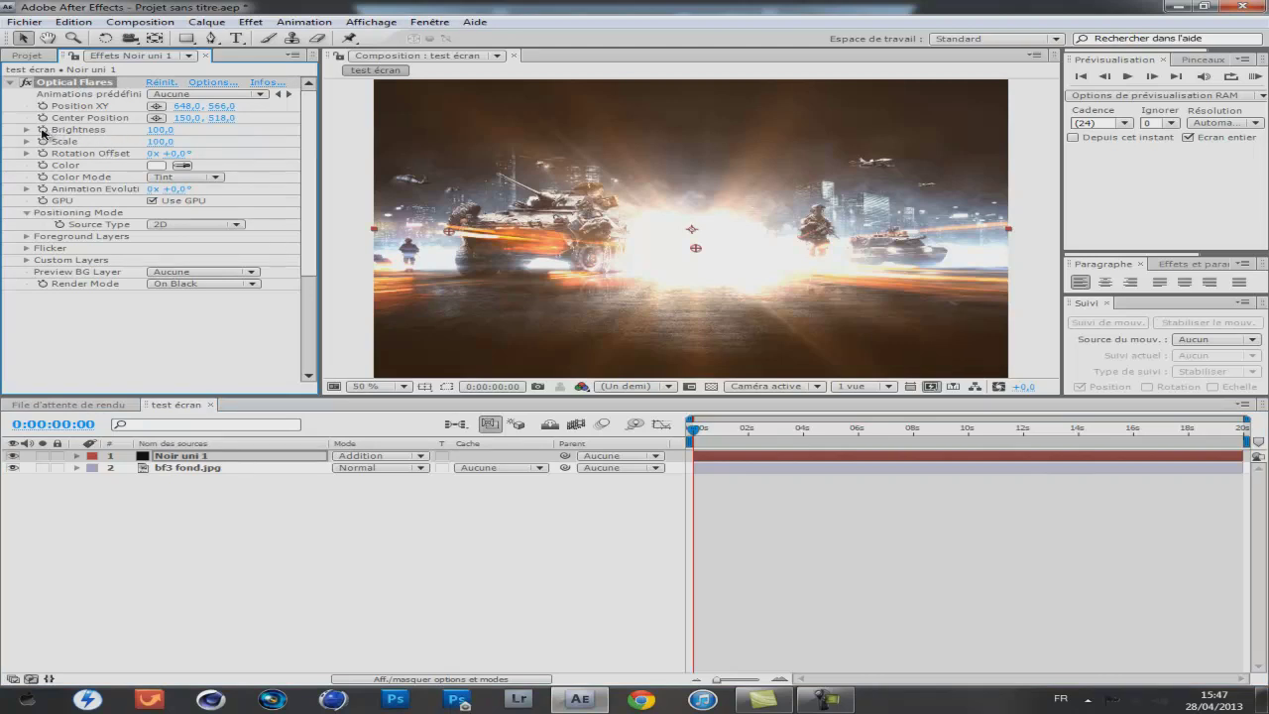
Enable Brightness keyframing and set Brightness to 0 at the start
click(43, 130)
drag(158, 130, 119, 130)
click(728, 436)
drag(701, 429, 674, 430)
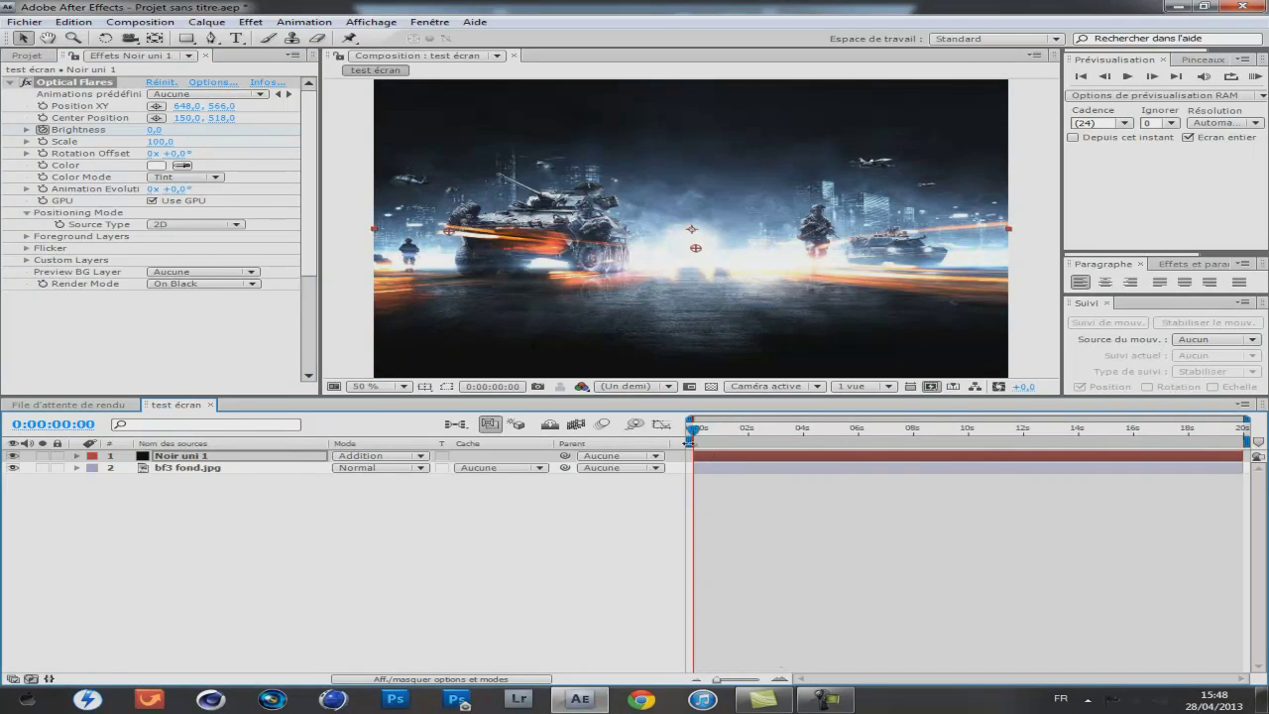
Keyframe Brightness to about 290 at 6 s and 880 at 10 s, then go to the comp end
drag(693, 432, 860, 429)
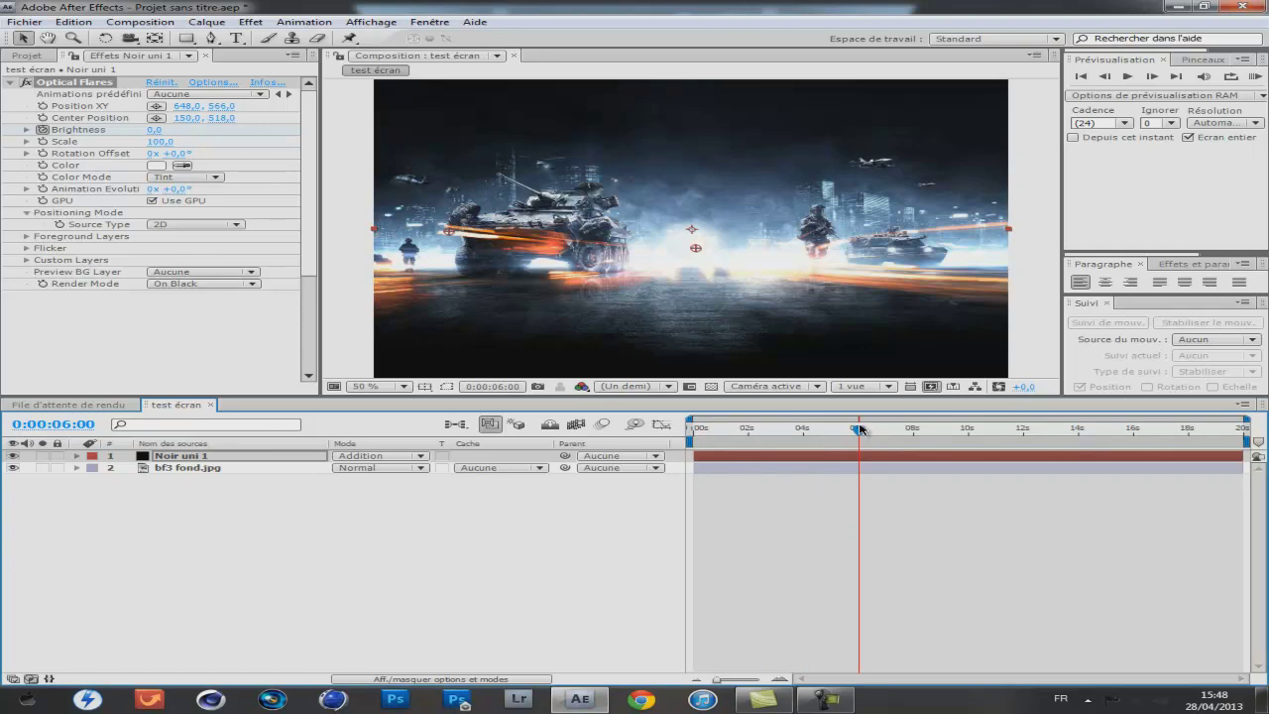
drag(154, 130, 193, 130)
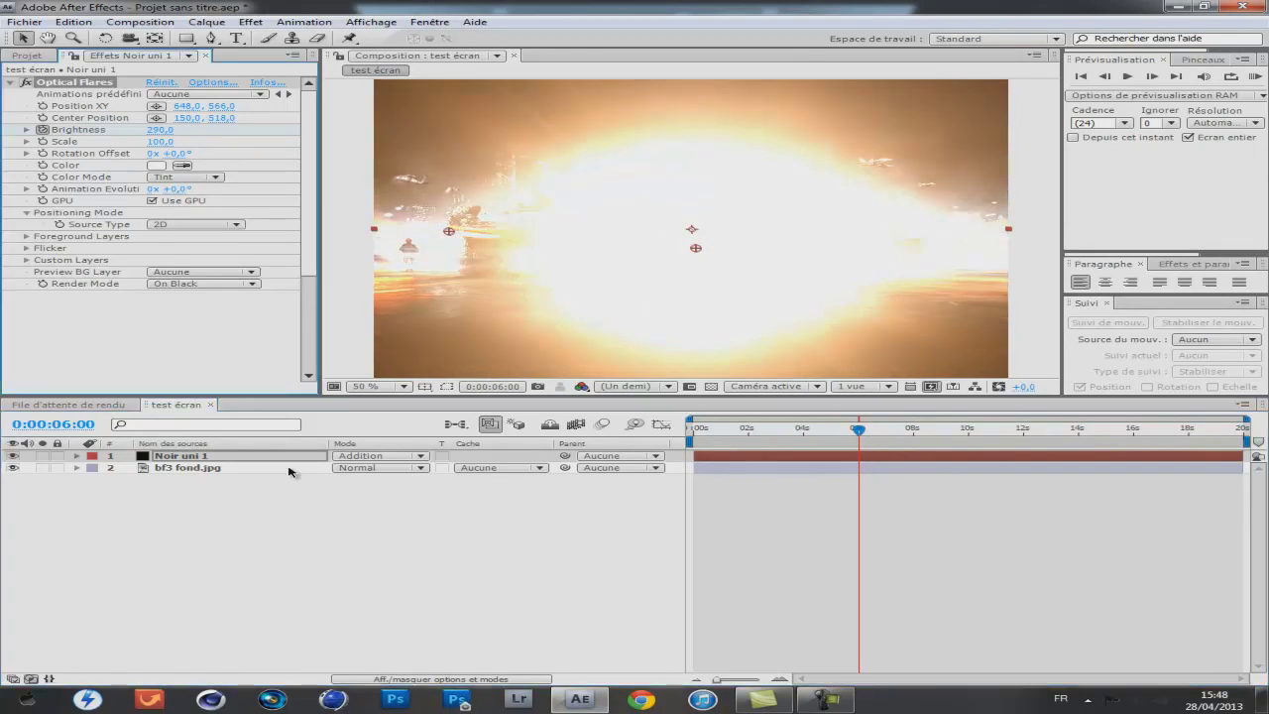
click(189, 457)
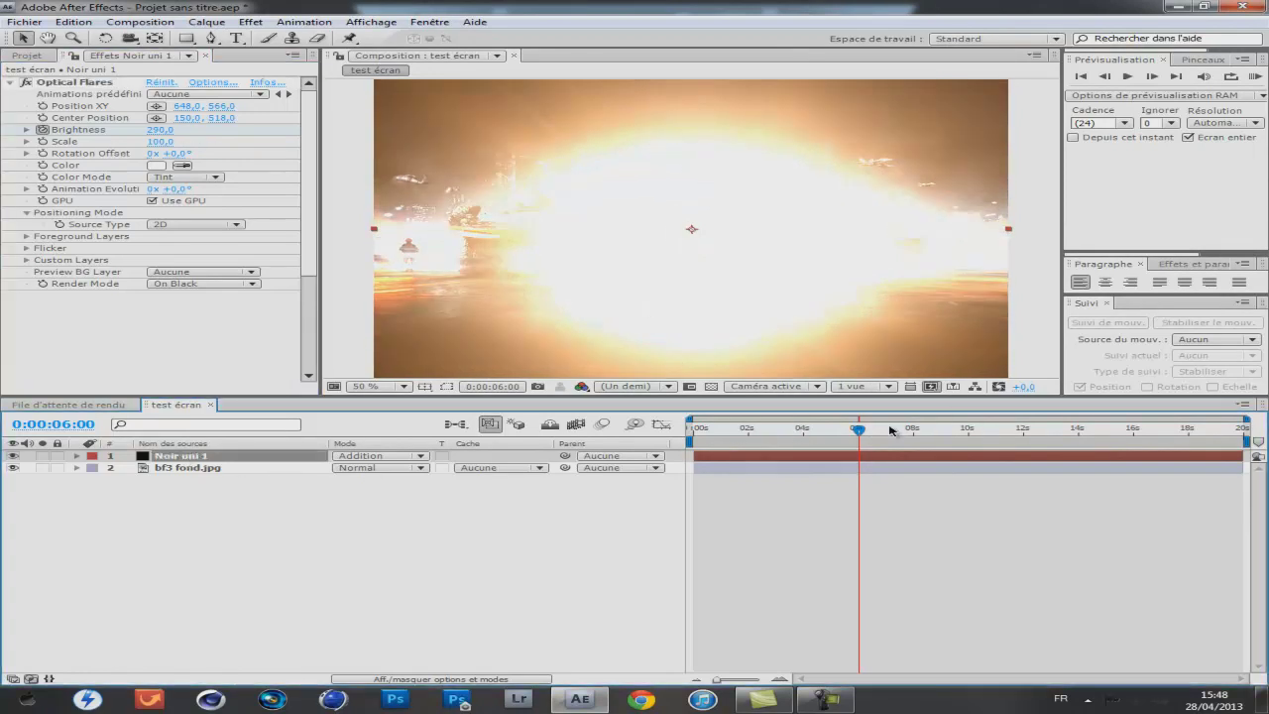
drag(858, 433, 969, 433)
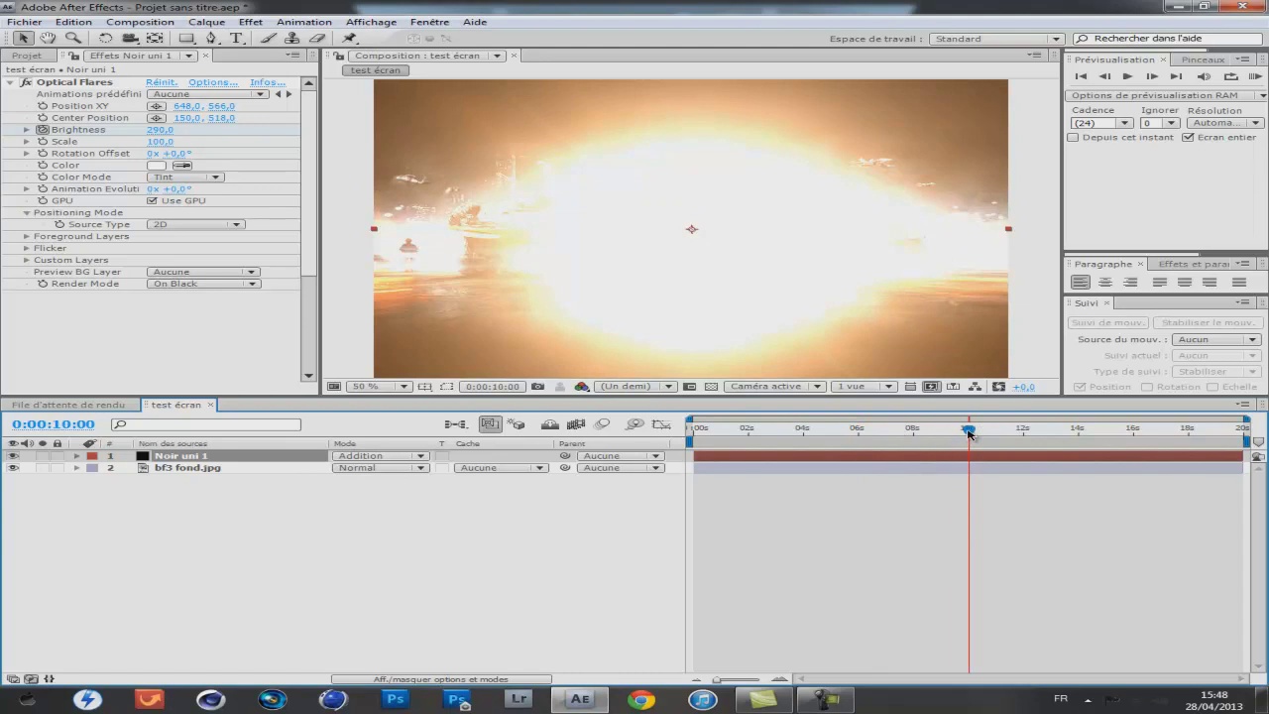
mouse_move(159, 130)
mouse_down()
mouse_move(220, 130)
mouse_move(184, 130)
mouse_up()
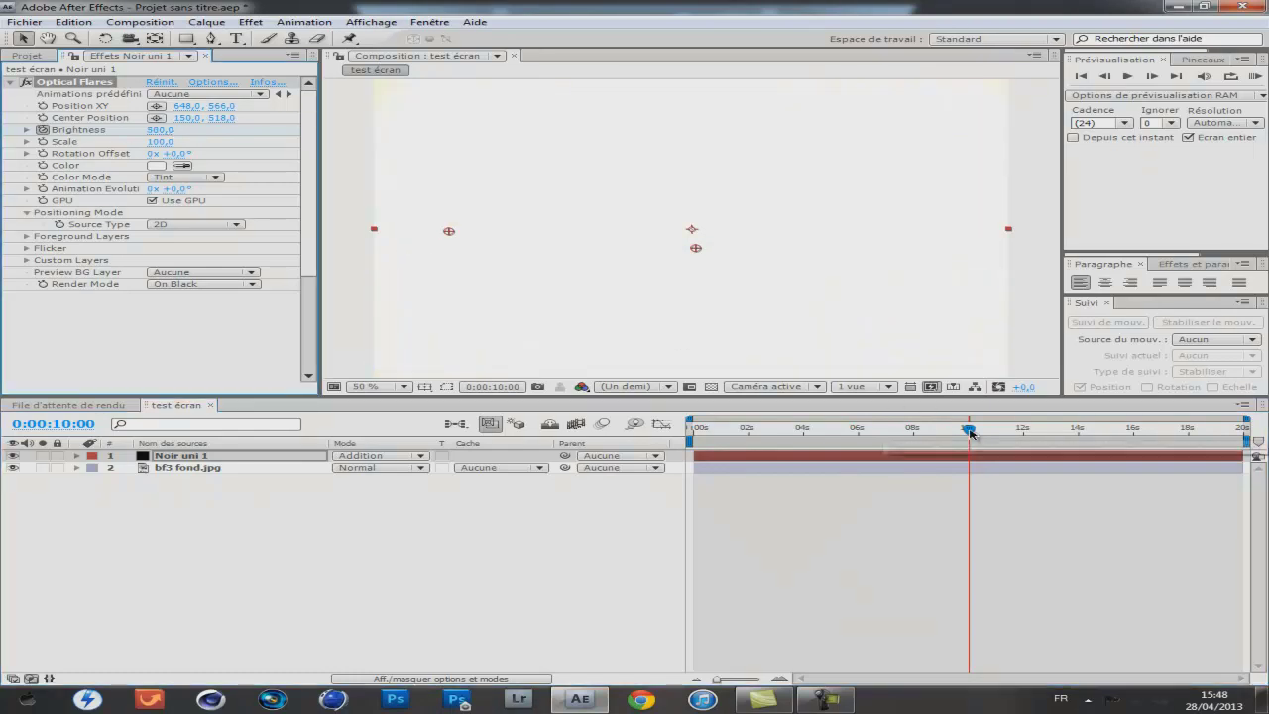
drag(968, 432, 1244, 432)
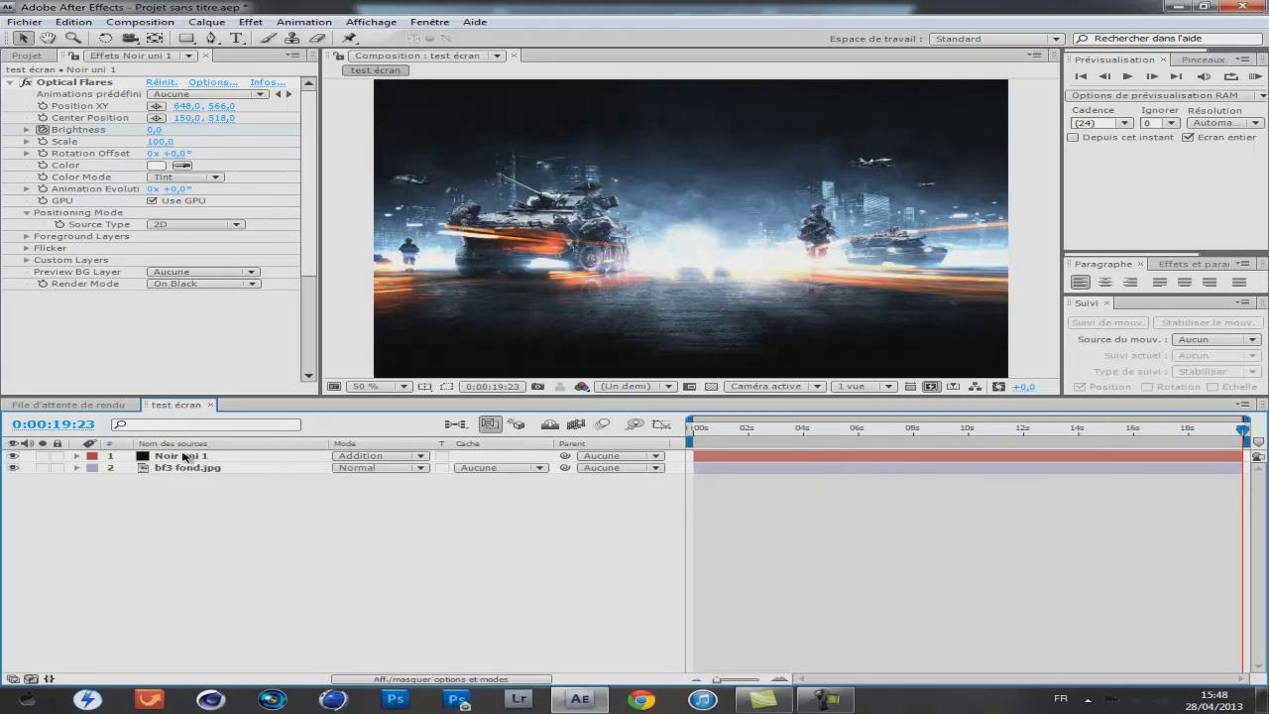
click(179, 457)
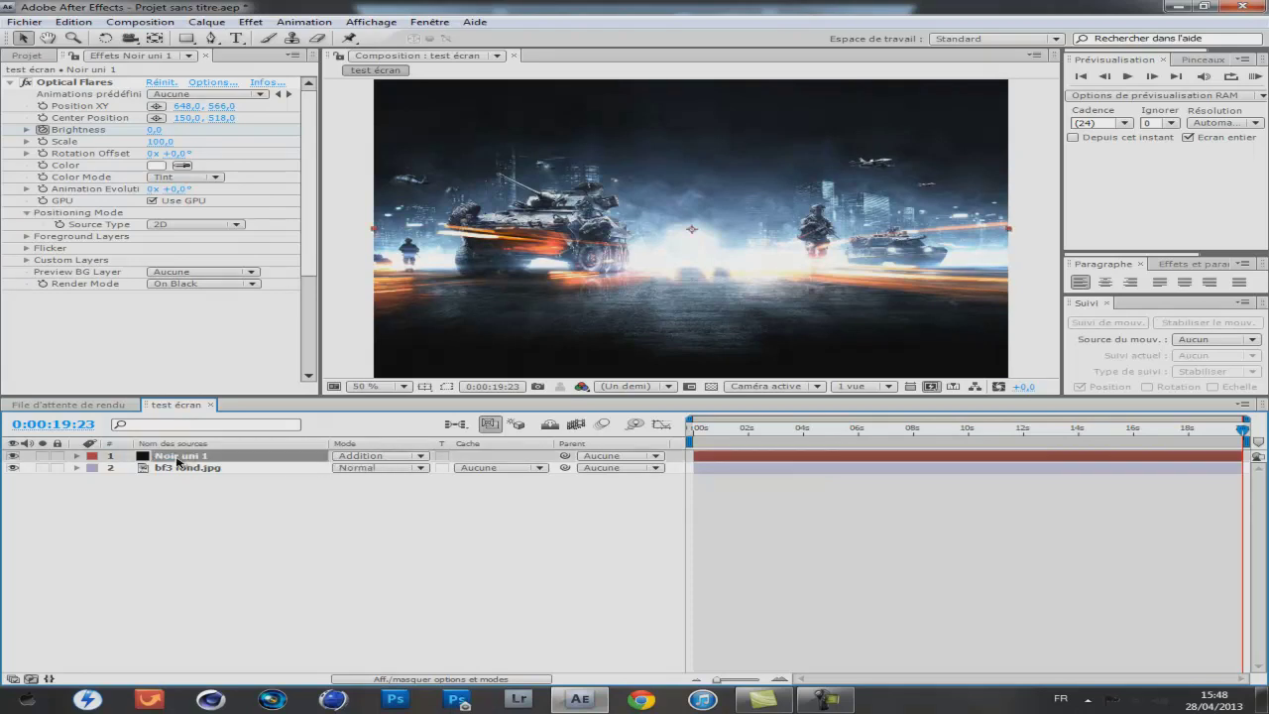
Show the Brightness keyframes with U, preview and scrub the flare burst, then collapse Noir uni 1
key(u)
drag(1245, 437, 682, 434)
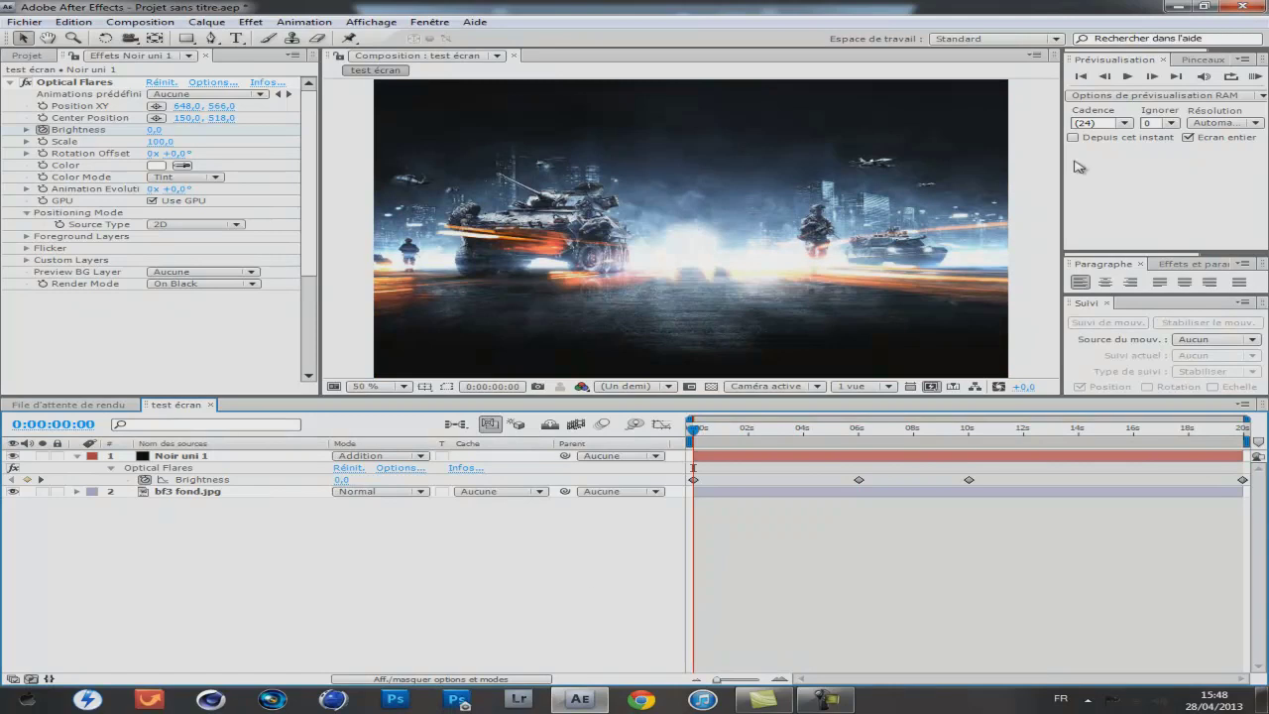
click(1128, 76)
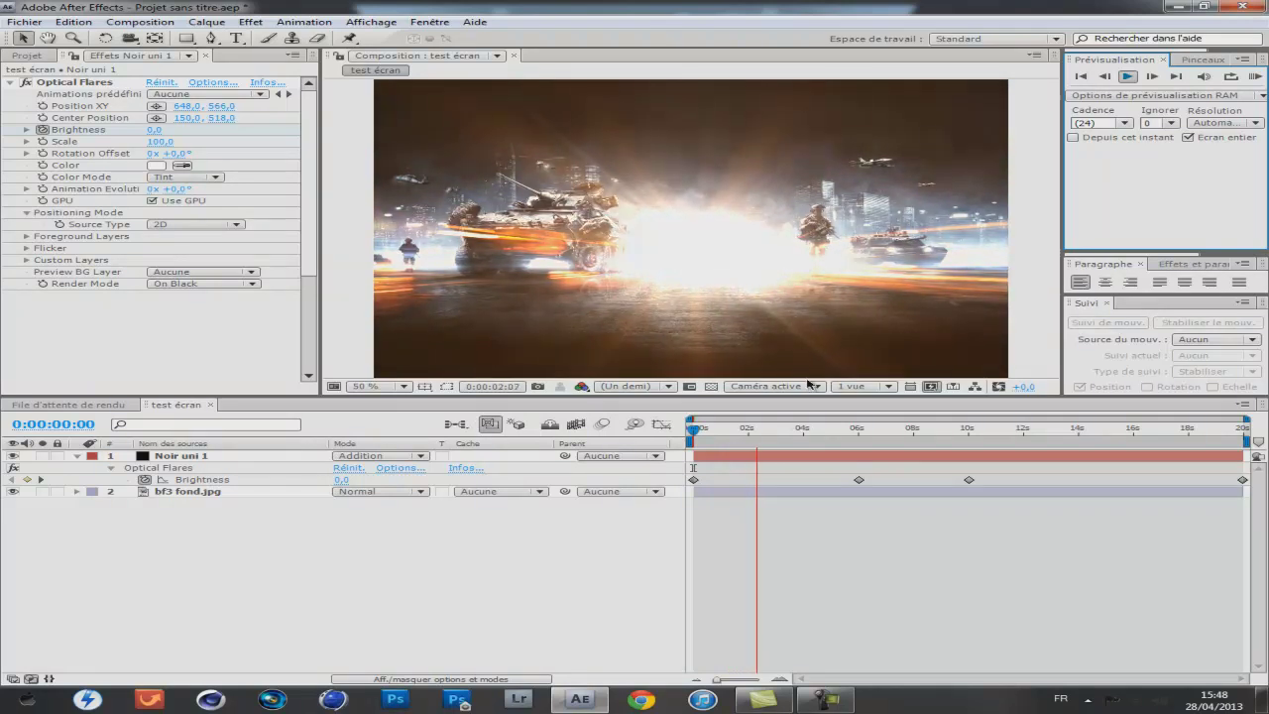
key(space)
mouse_move(762, 430)
mouse_down()
mouse_move(1079, 426)
mouse_move(702, 419)
mouse_move(475, 505)
mouse_up()
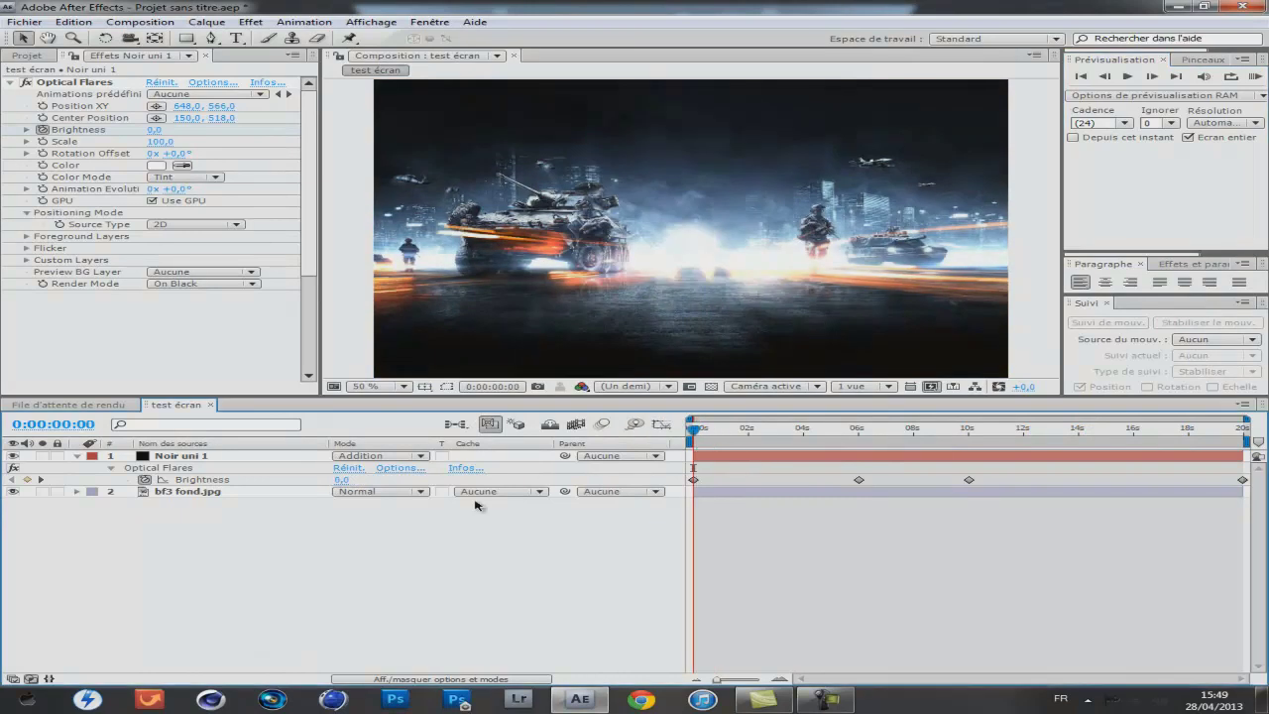
drag(311, 161, 322, 96)
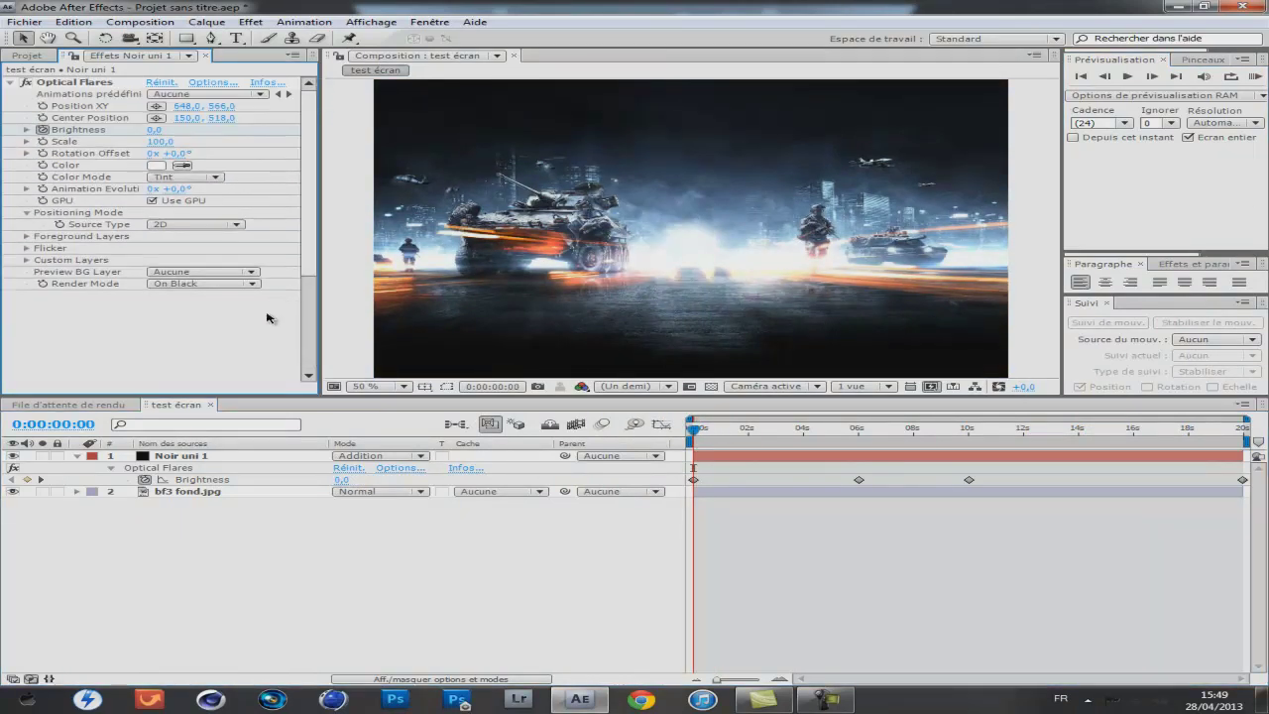
mouse_move(696, 434)
mouse_down()
mouse_move(768, 428)
mouse_move(694, 428)
mouse_up()
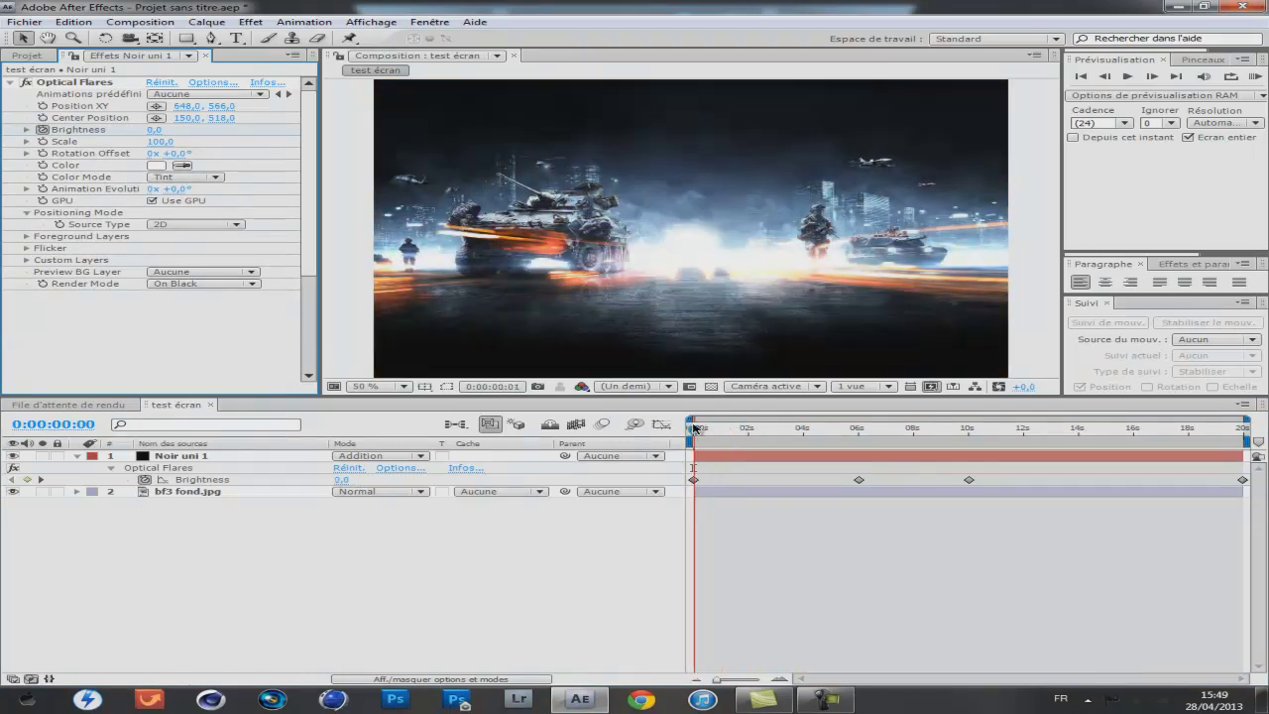
click(79, 456)
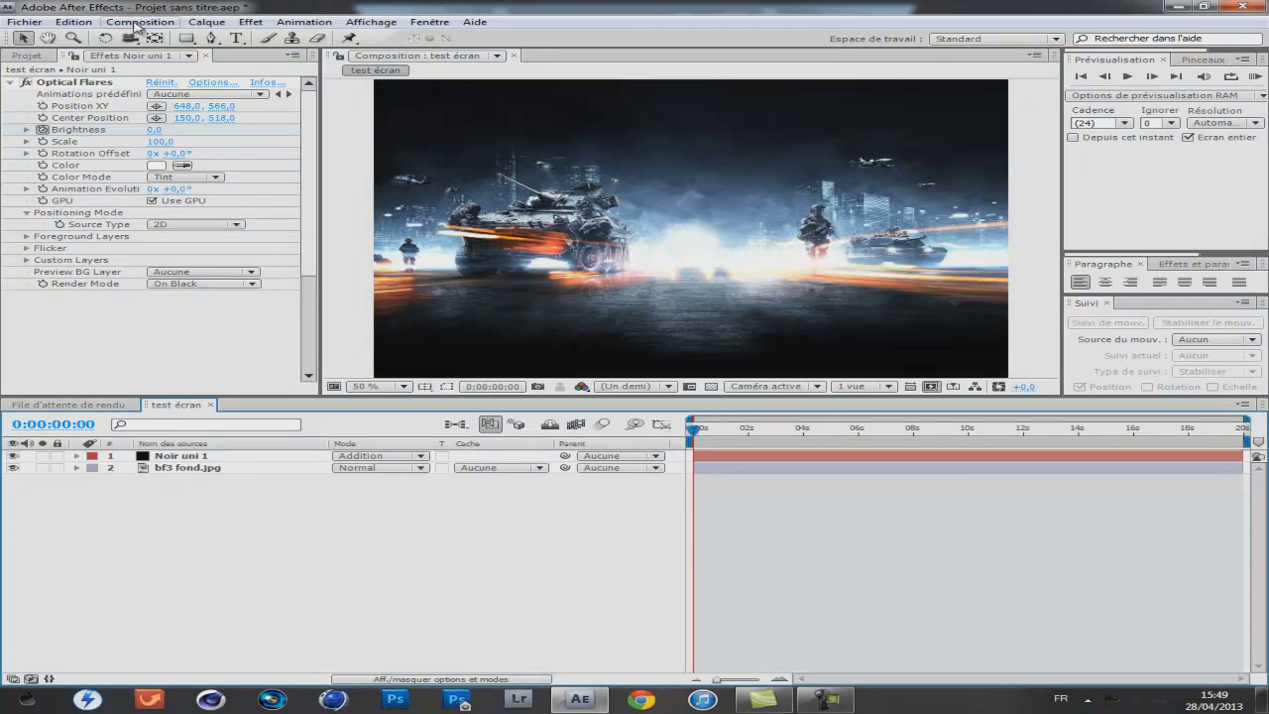
Queue test écran for rendering with Windows Media output and open the destination save dialog
click(139, 22)
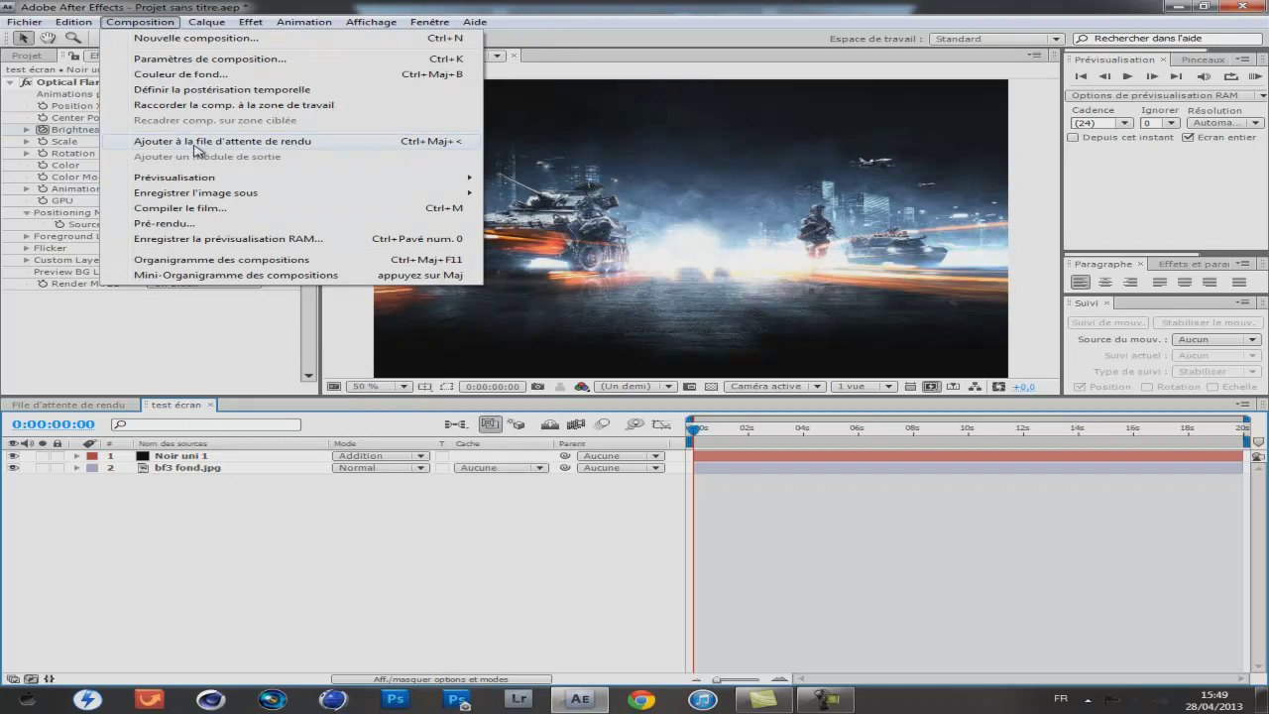
click(196, 145)
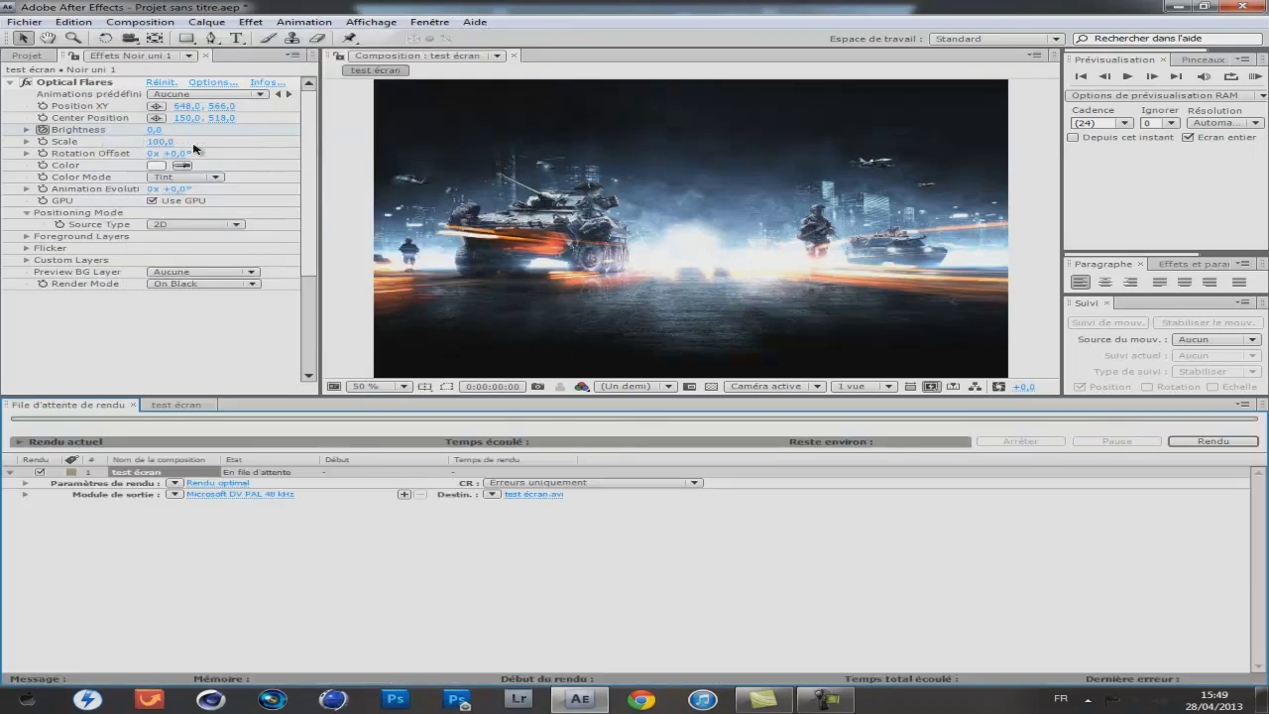
click(239, 494)
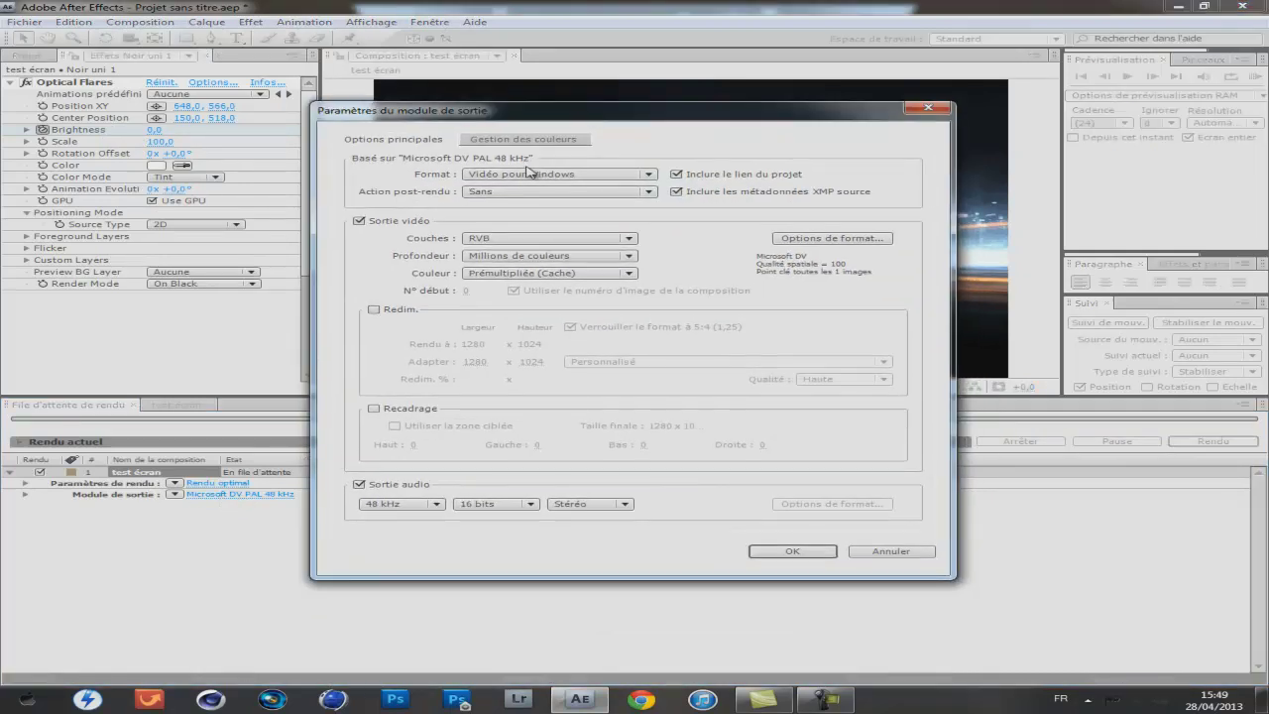
click(505, 175)
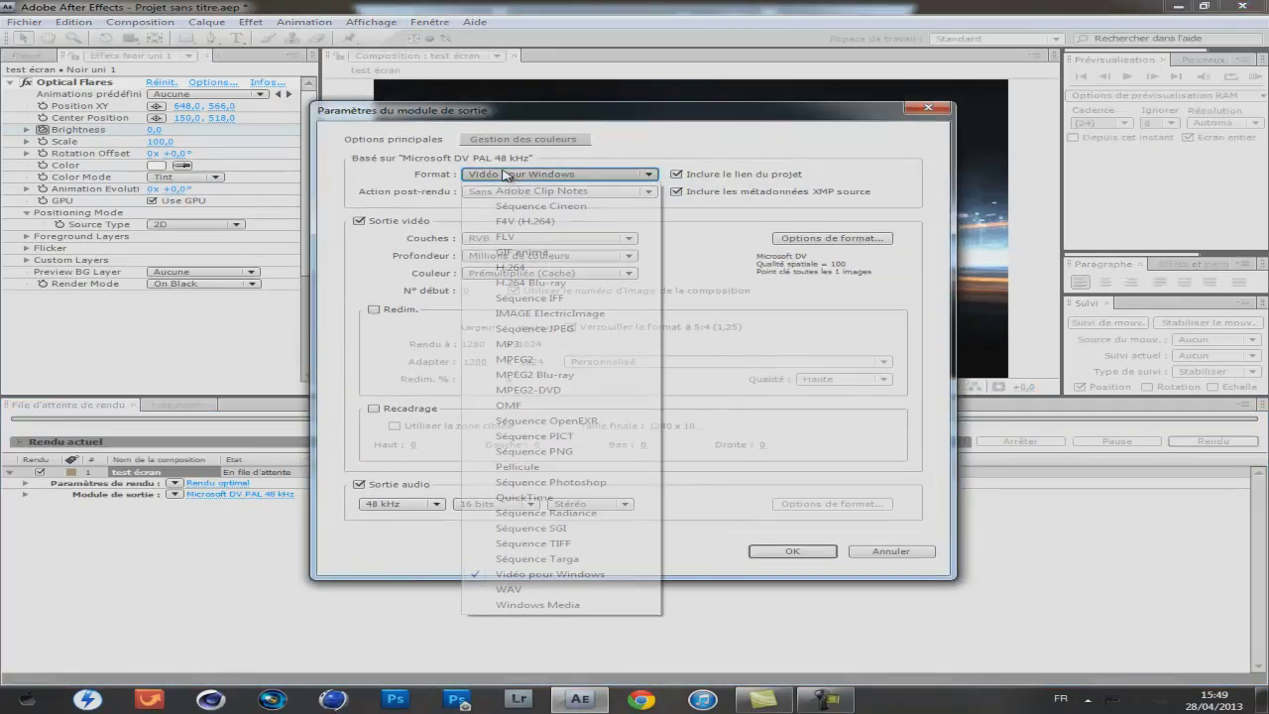
click(556, 604)
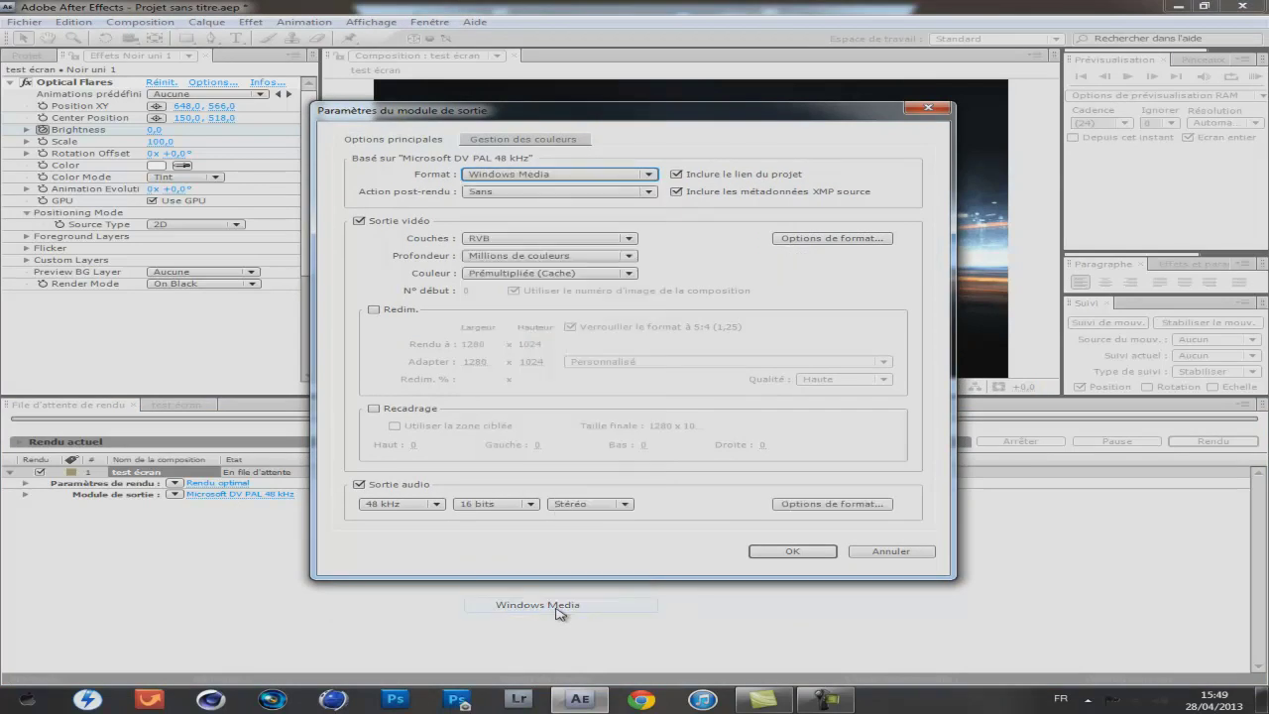
click(791, 552)
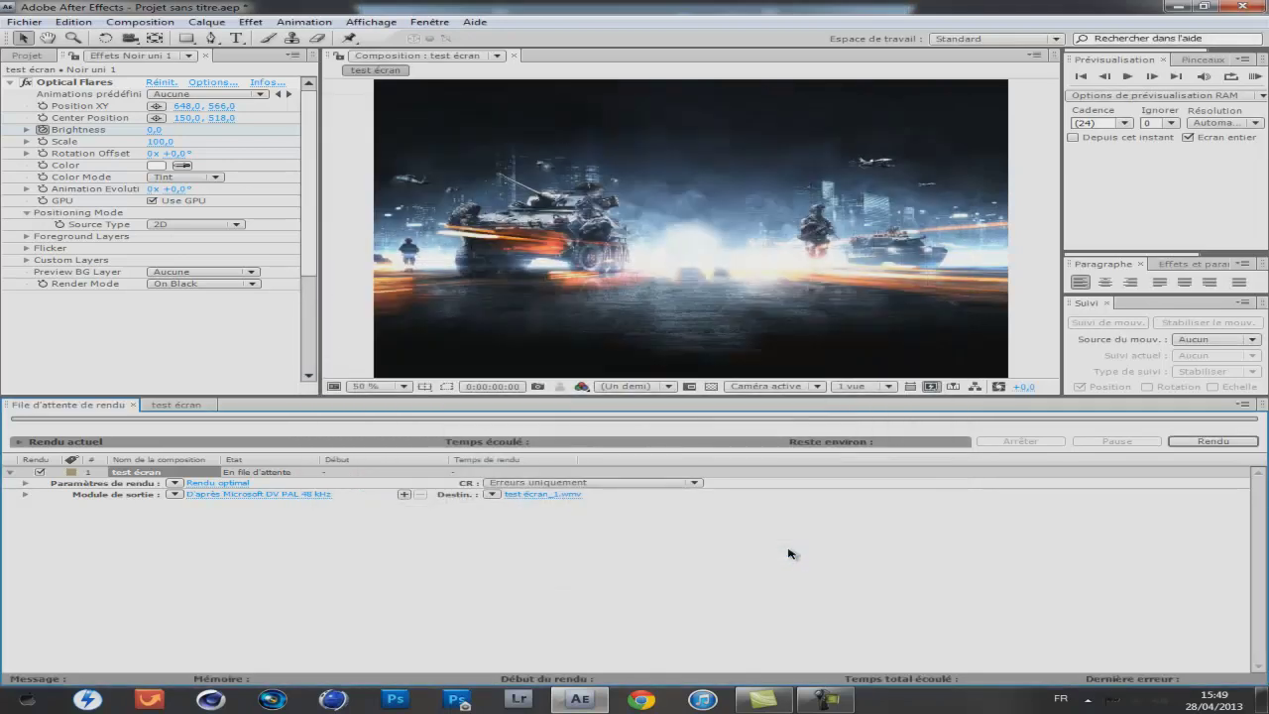
click(533, 495)
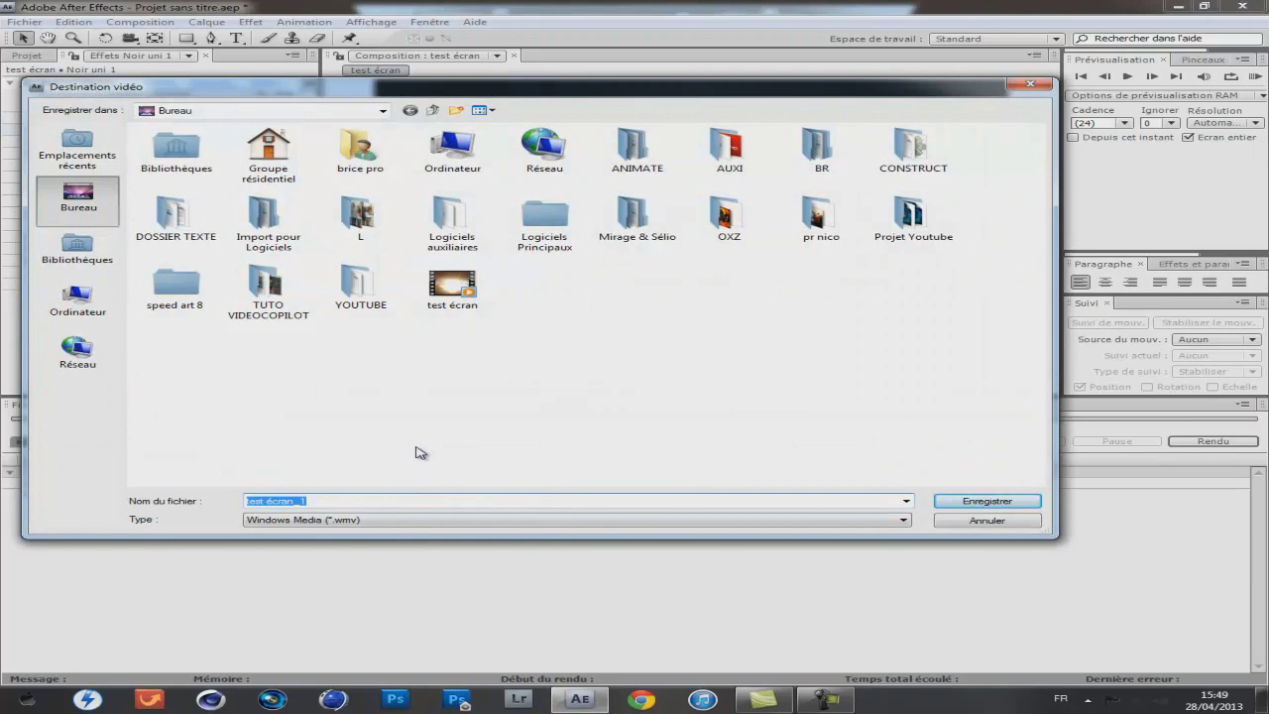
Save the output as bf3 fd.wmv and render the test écran composition
text(bf3 fd)
key(Return)
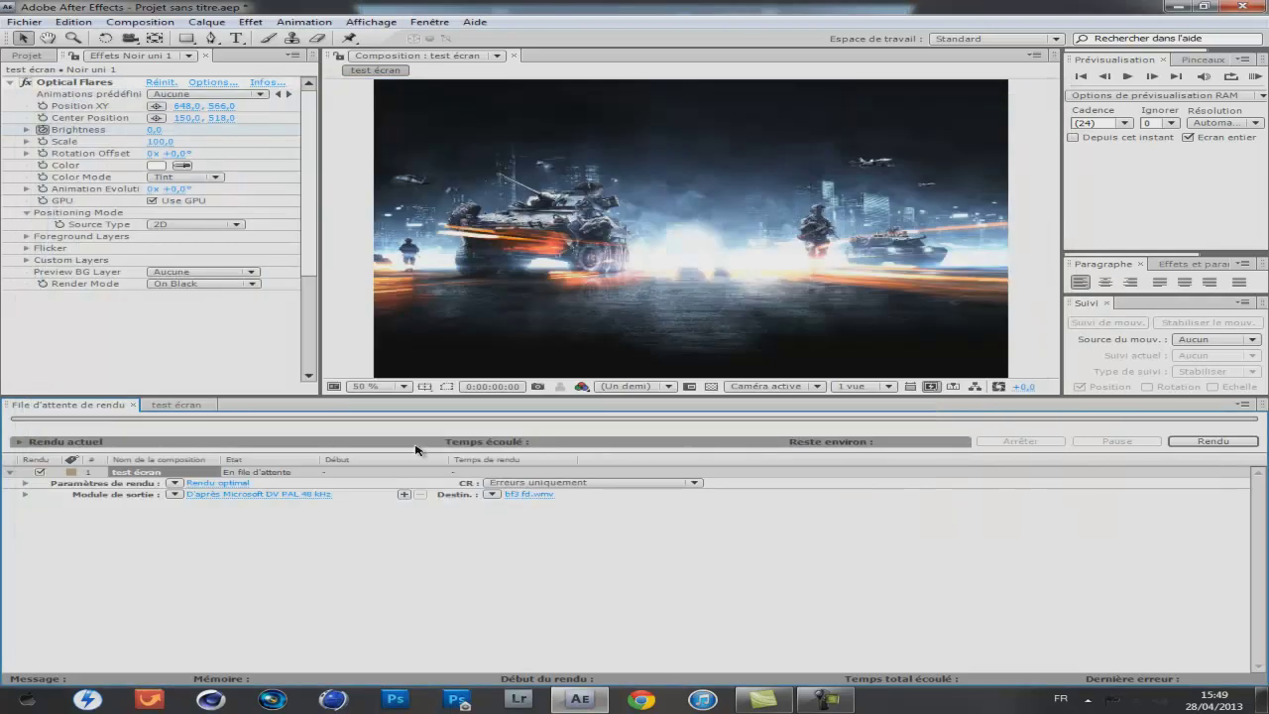
click(1169, 443)
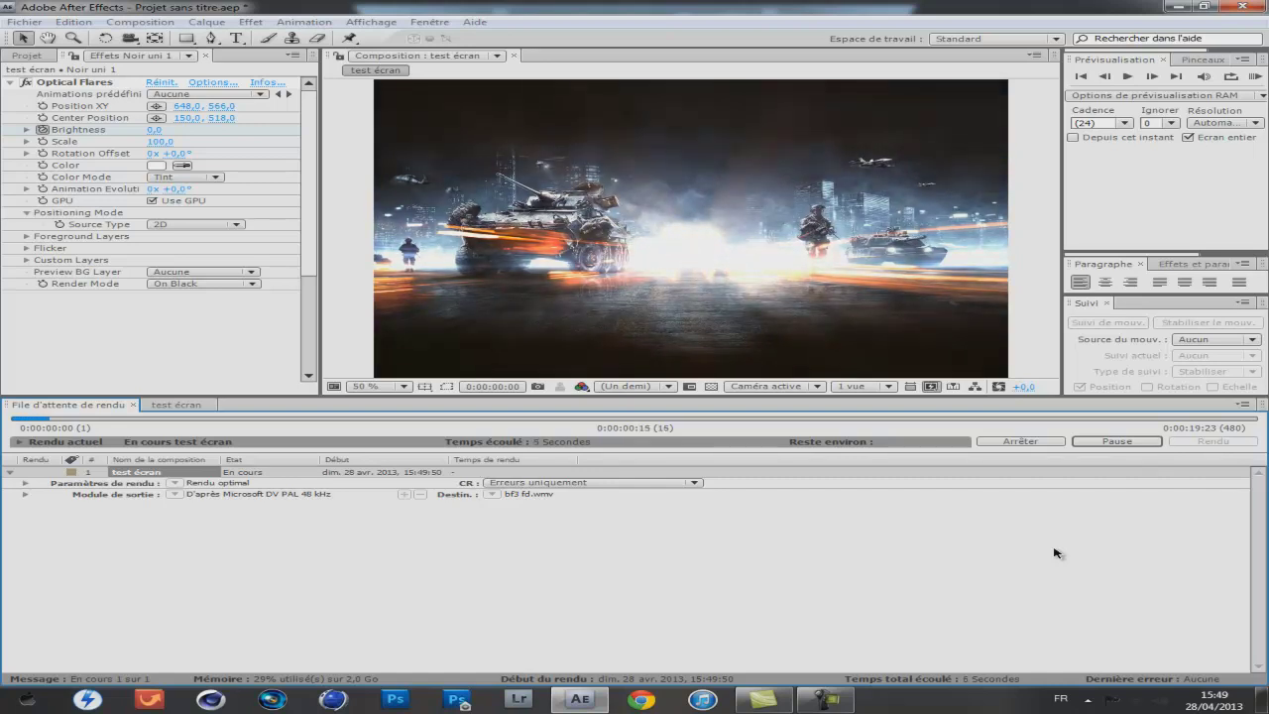
click(840, 706)
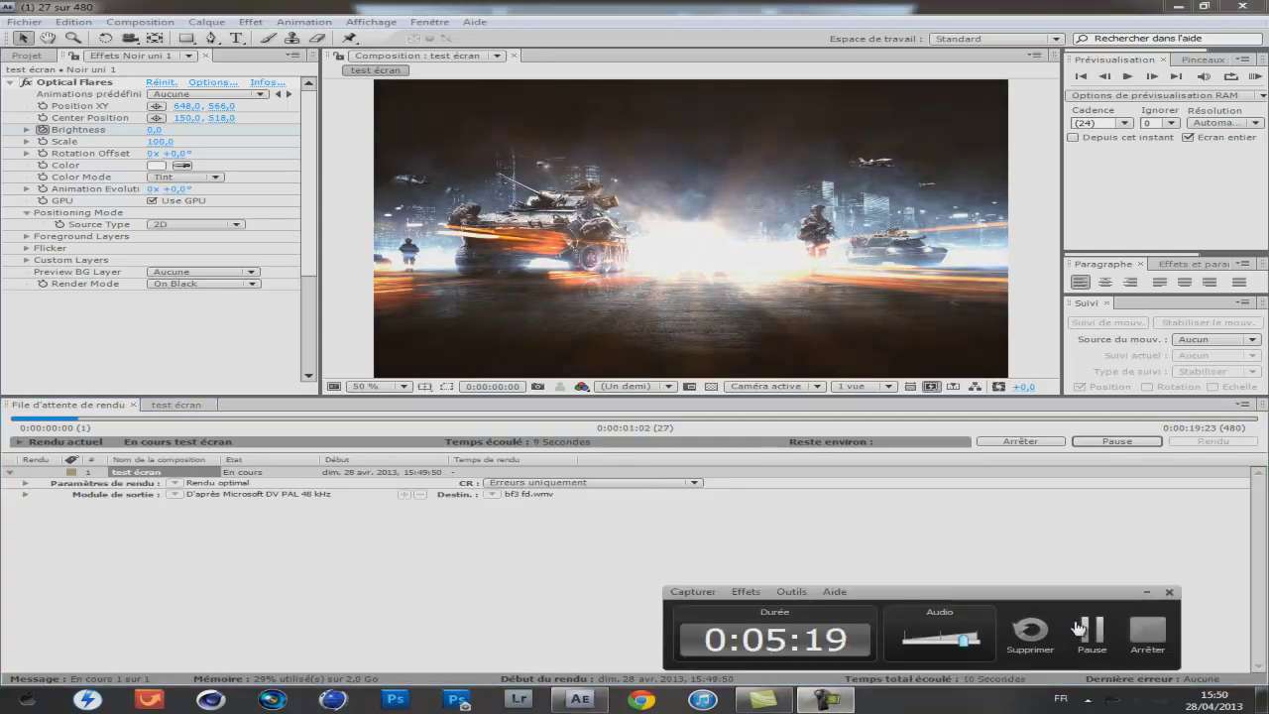
click(1085, 631)
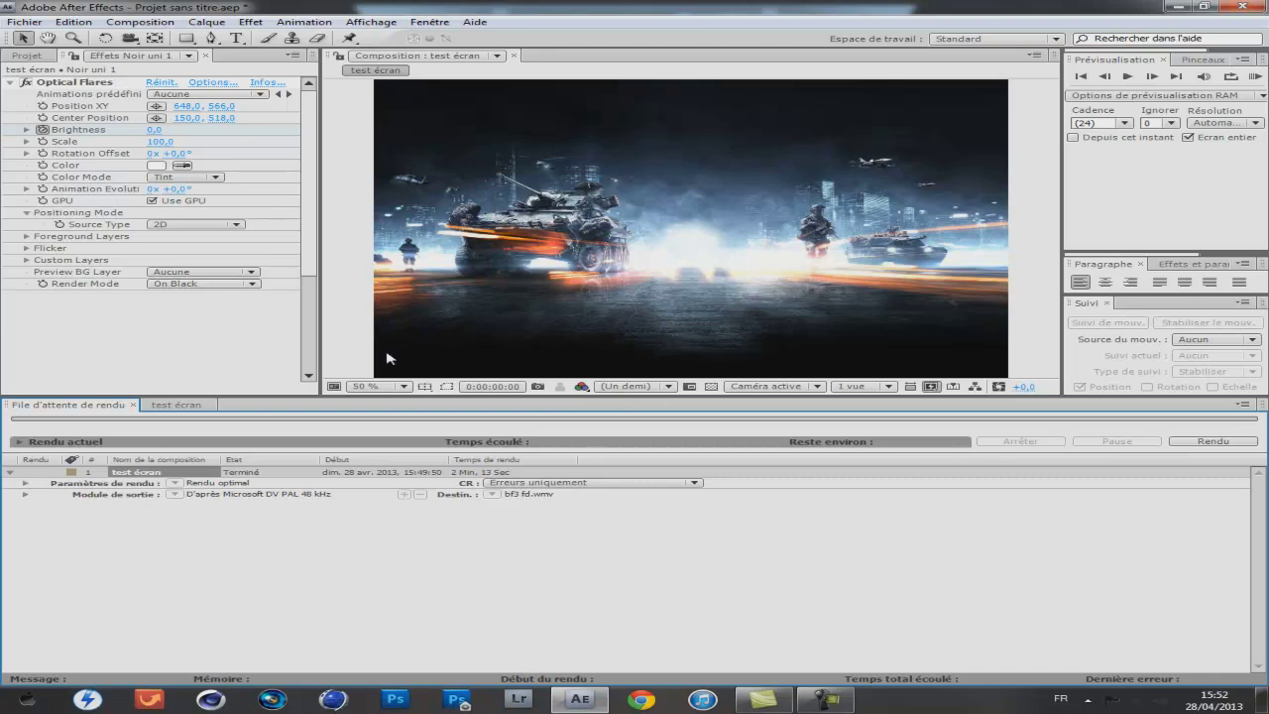
Minimize After Effects and open the Bureau (Desktop) folder in Windows Explorer
click(1187, 6)
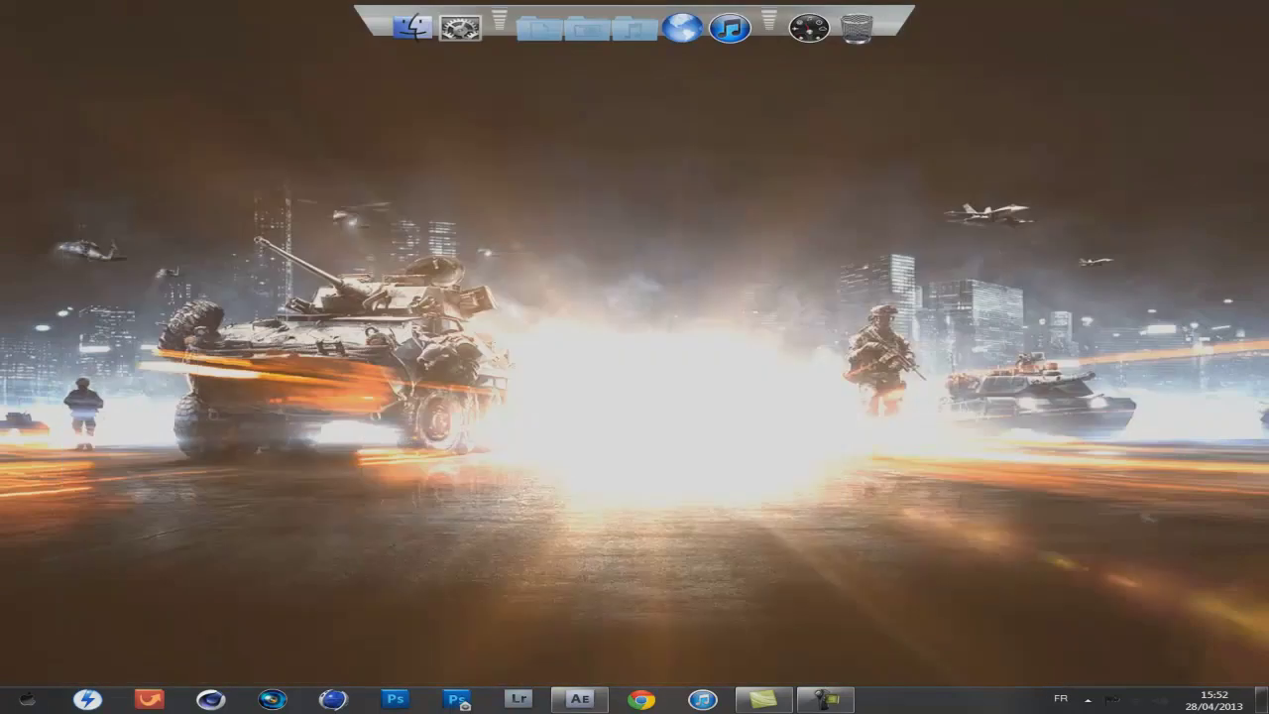
click(25, 699)
click(357, 519)
click(76, 229)
Reposition the Explorer window to view the wallpaper, then select the bf3 fd video
drag(330, 144, 269, 105)
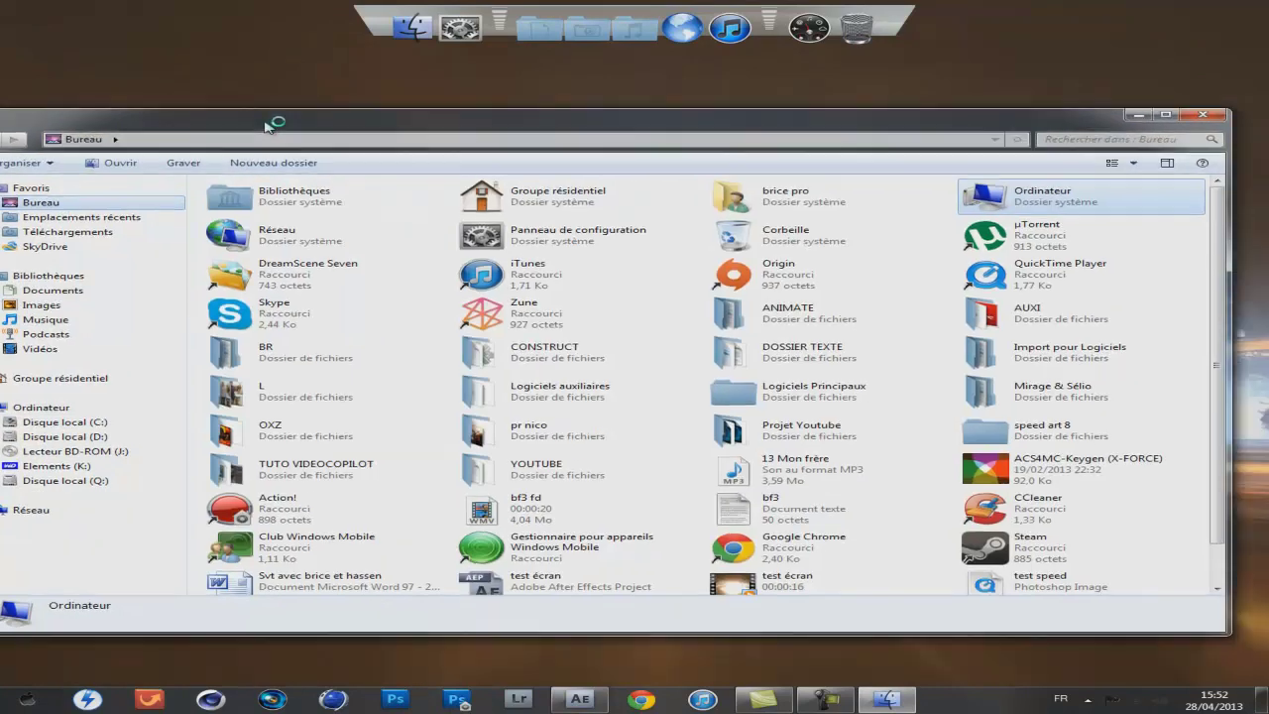
scroll(1036, 317, down, 2)
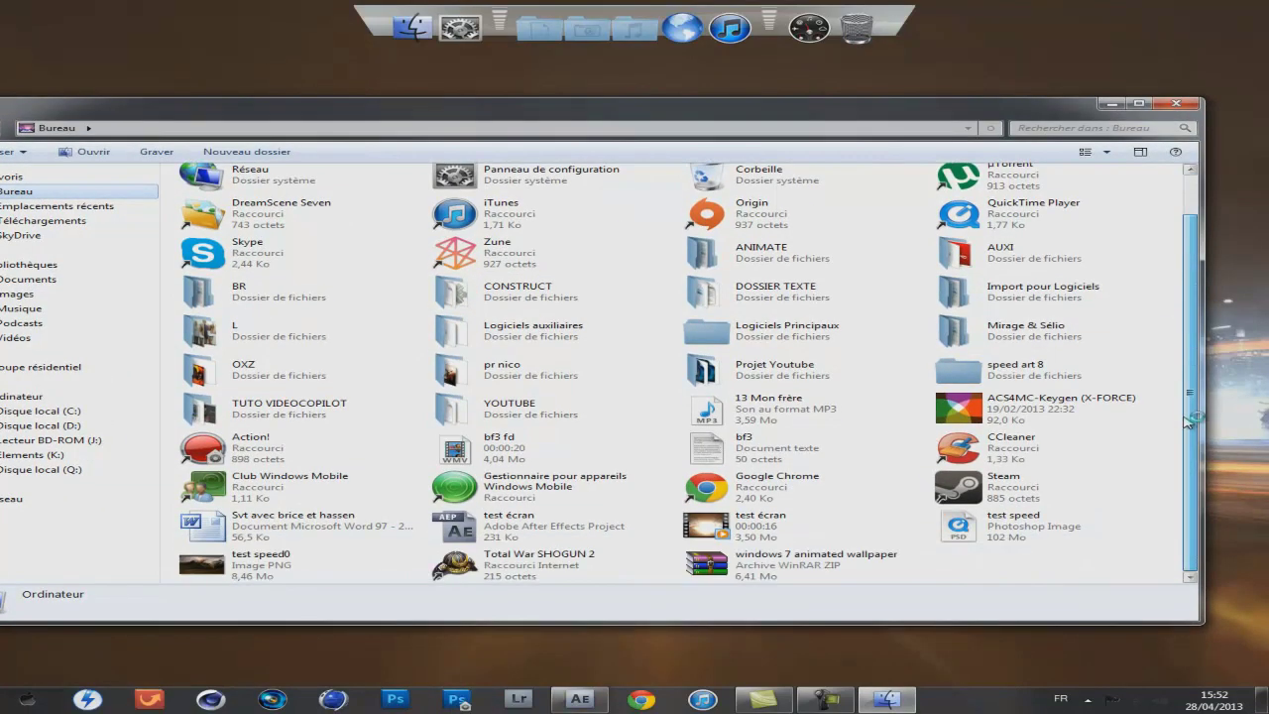
mouse_move(623, 117)
mouse_down()
mouse_move(664, 325)
mouse_move(668, 639)
mouse_up()
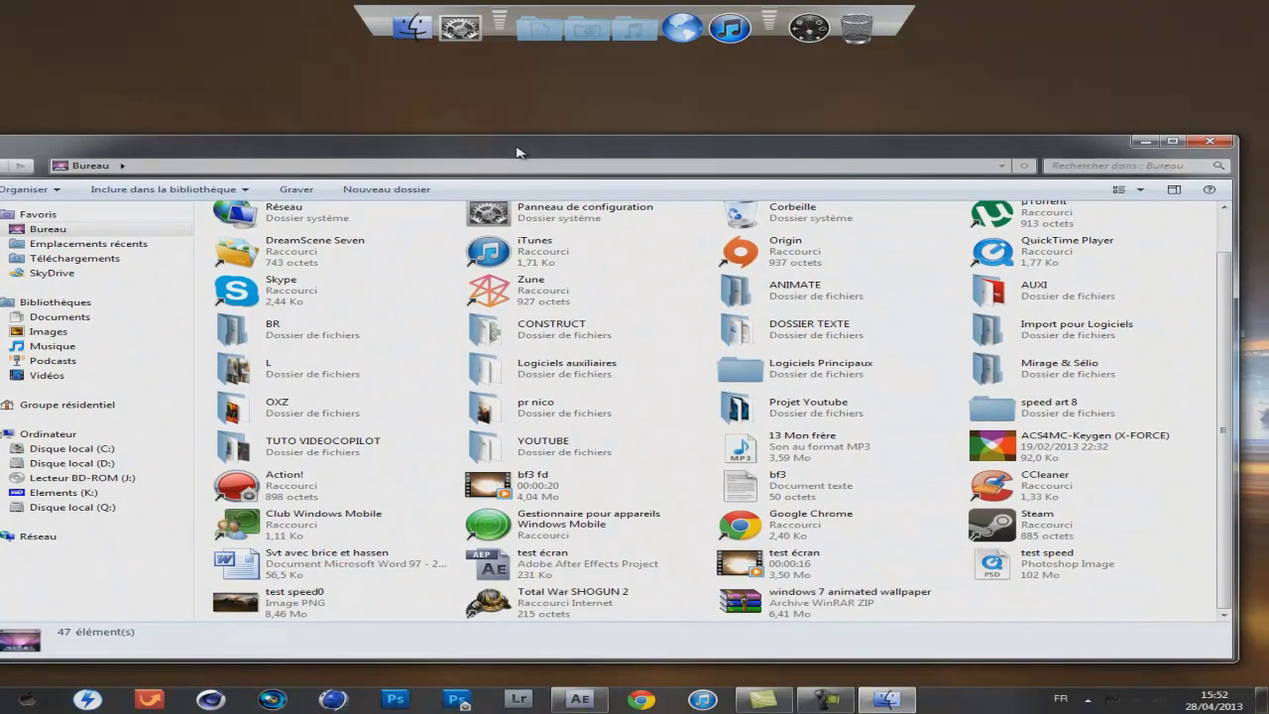
drag(527, 604, 517, 130)
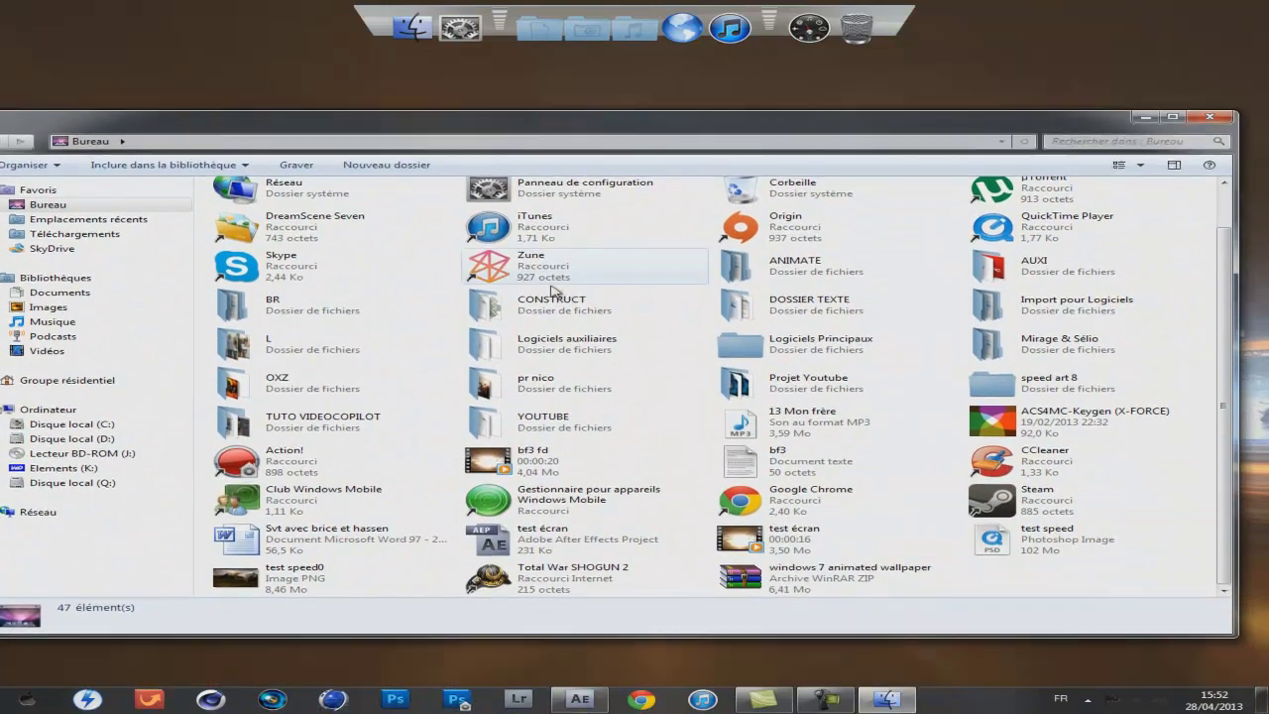
click(573, 467)
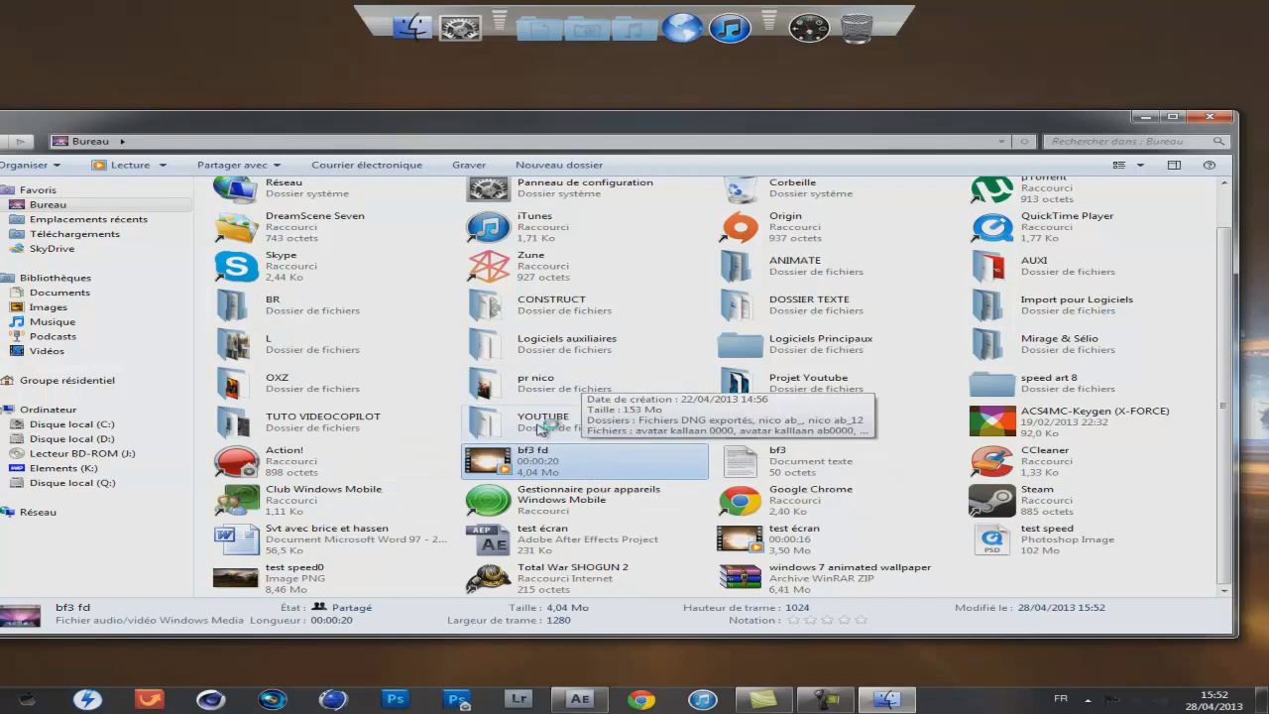
Make bf3 fd the desktop background, minimize Explorer, and check the desktop's DreamScene options
right_click(566, 453)
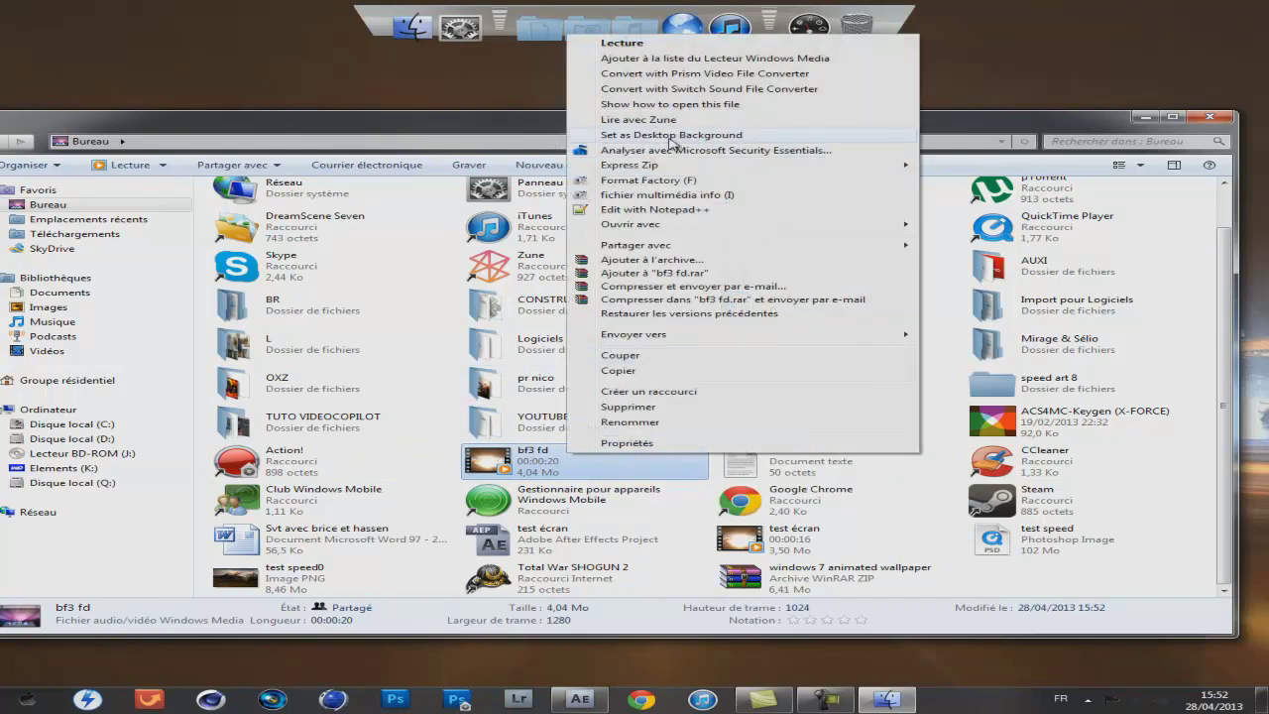
click(670, 135)
click(1140, 116)
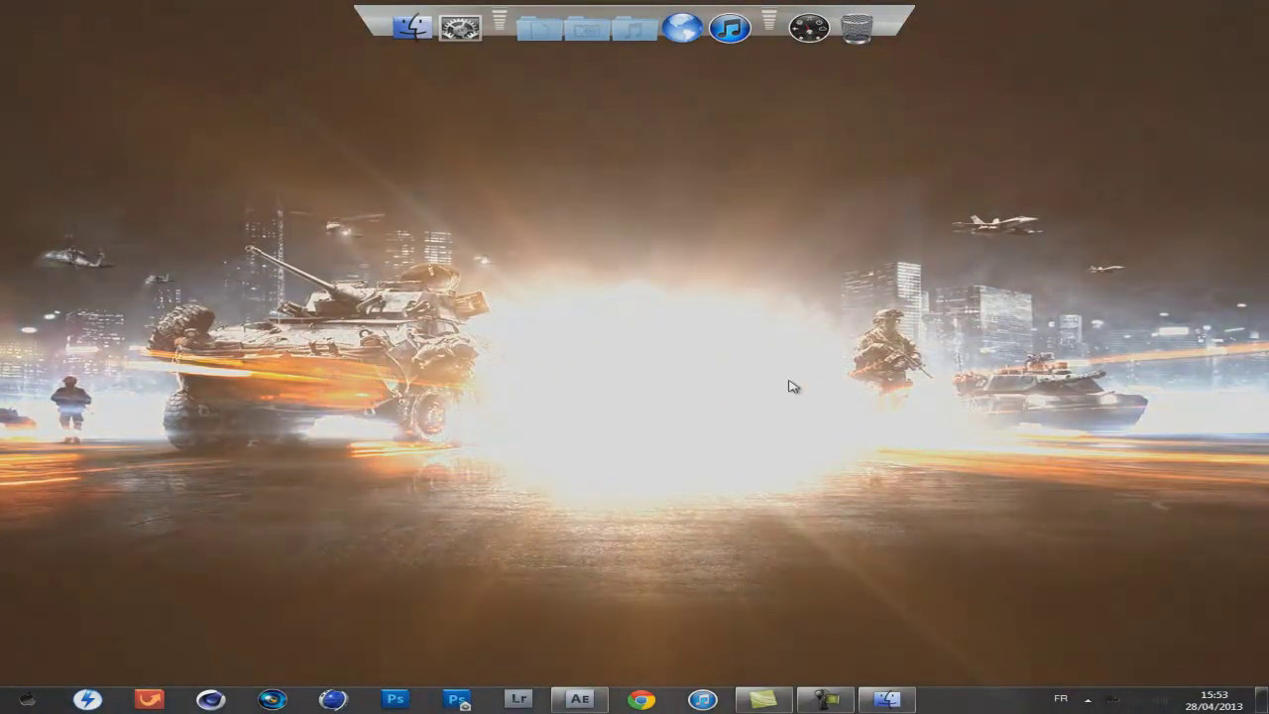
right_click(925, 250)
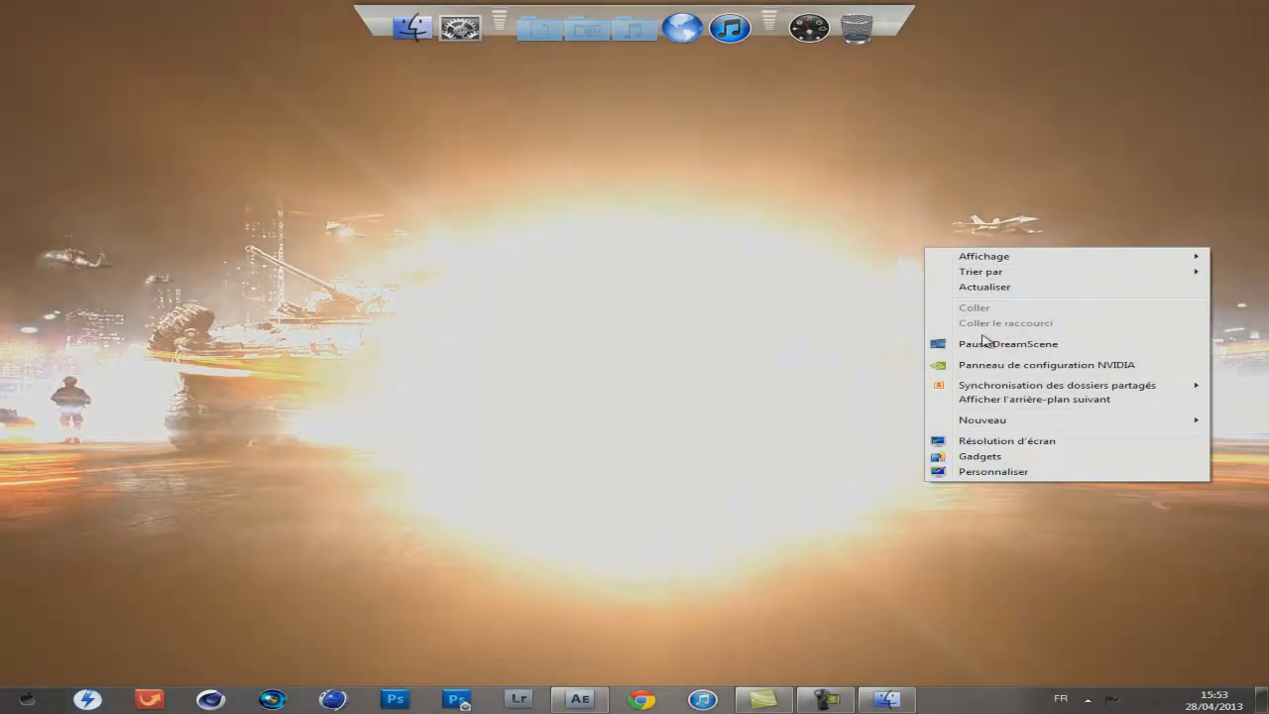
click(982, 343)
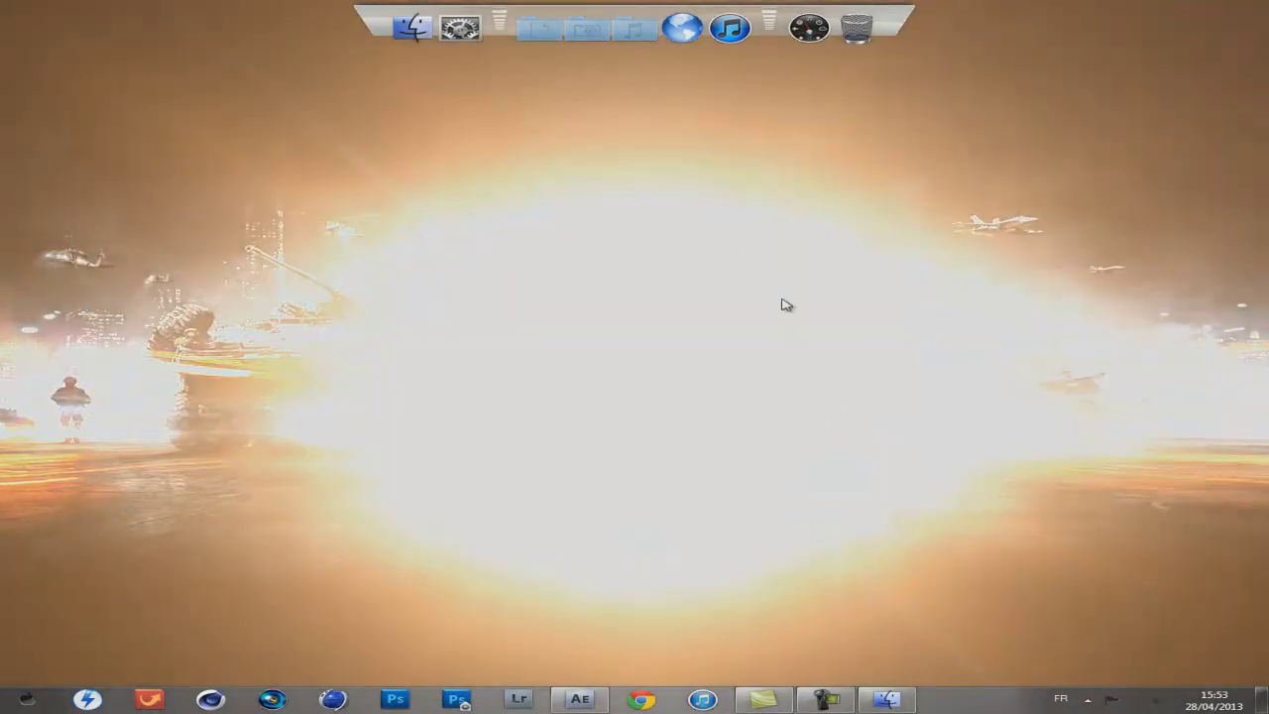